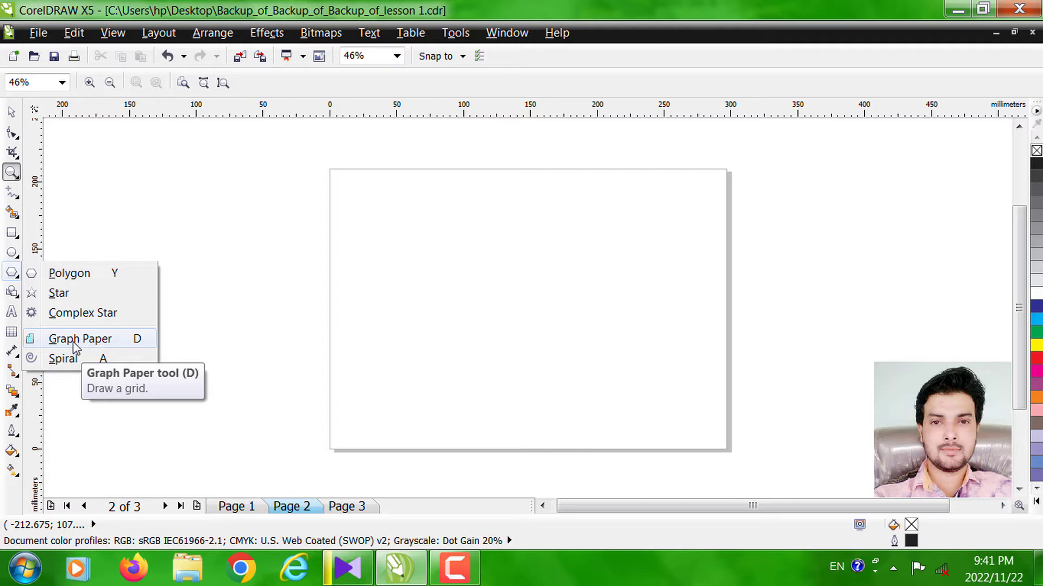
- Draw a graph paper grid with 4 columns and 3 rows, about 247 by 156 mm, on Page 2 and delete it
click(74, 341)
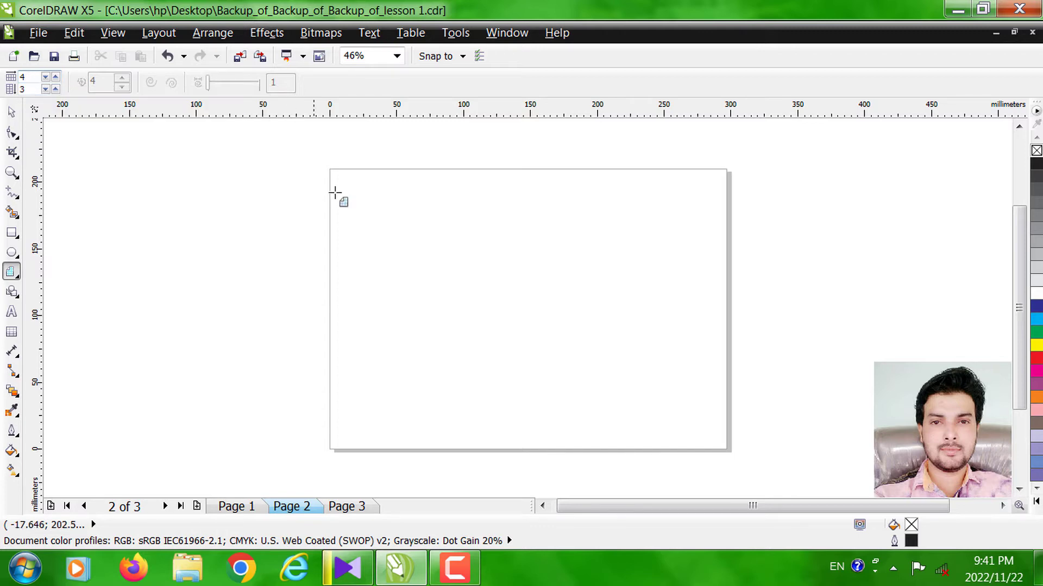
drag(361, 203, 691, 411)
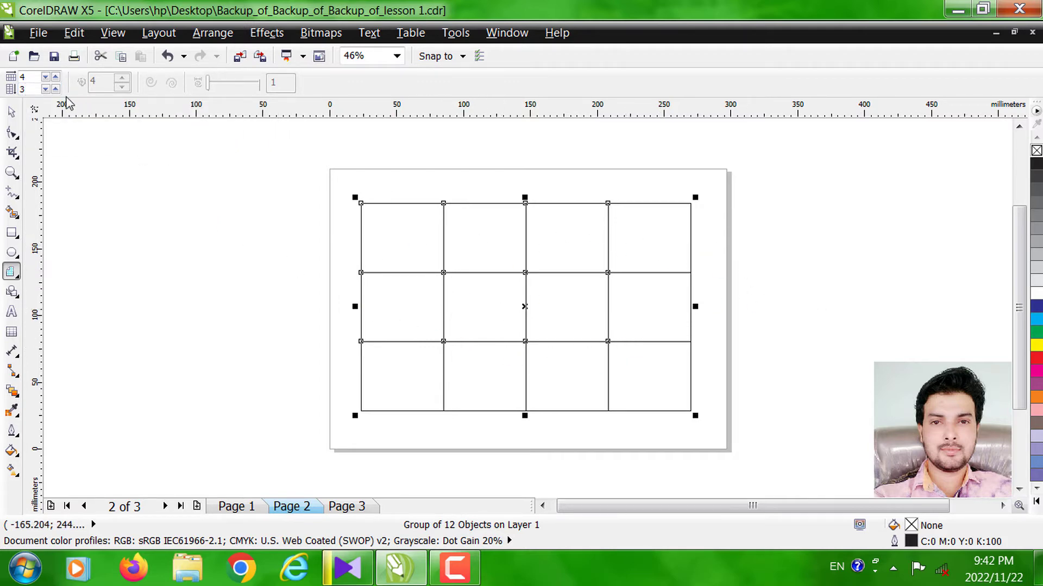
click(11, 112)
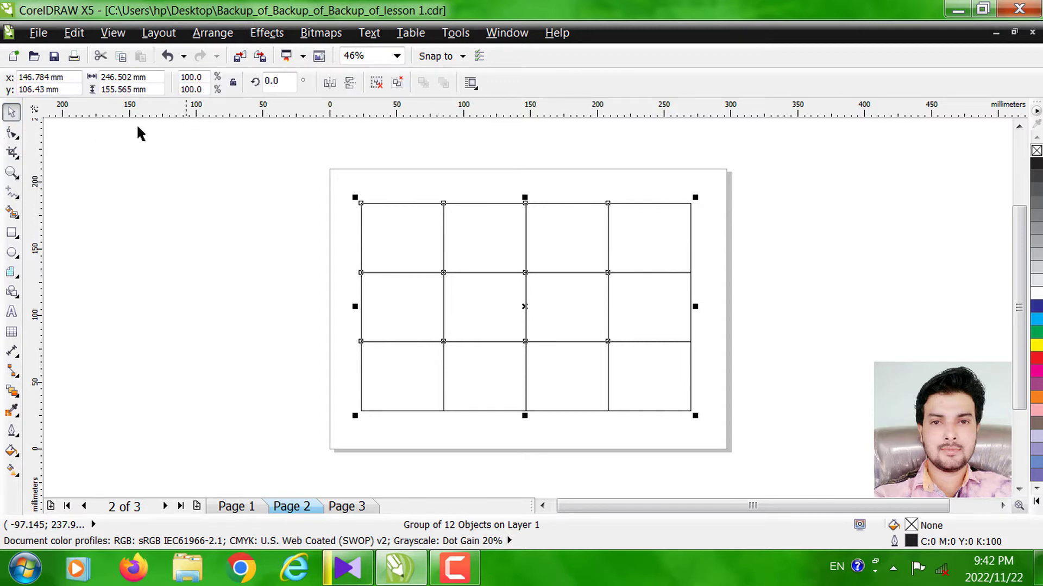
click(533, 278)
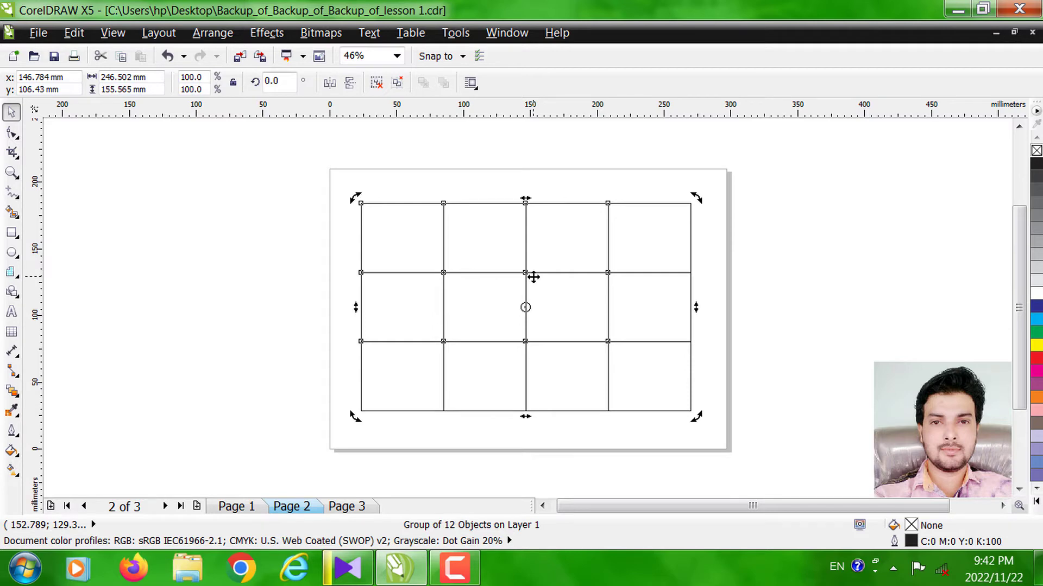
key(Delete)
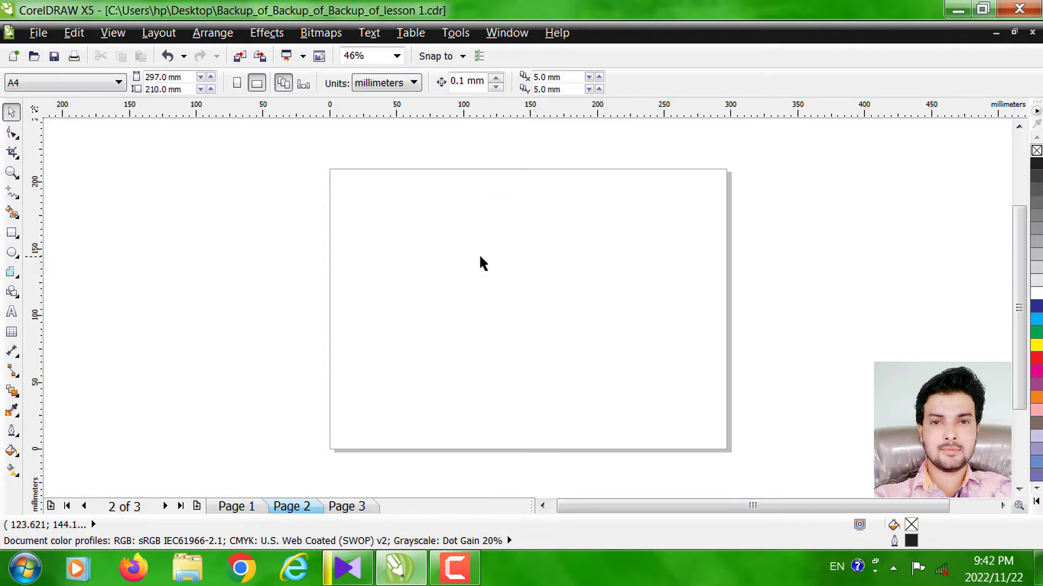
- Draw a graph paper grid with 5 columns and 5 rows, replacing the wide first attempt with a square one about 154 mm across
click(10, 274)
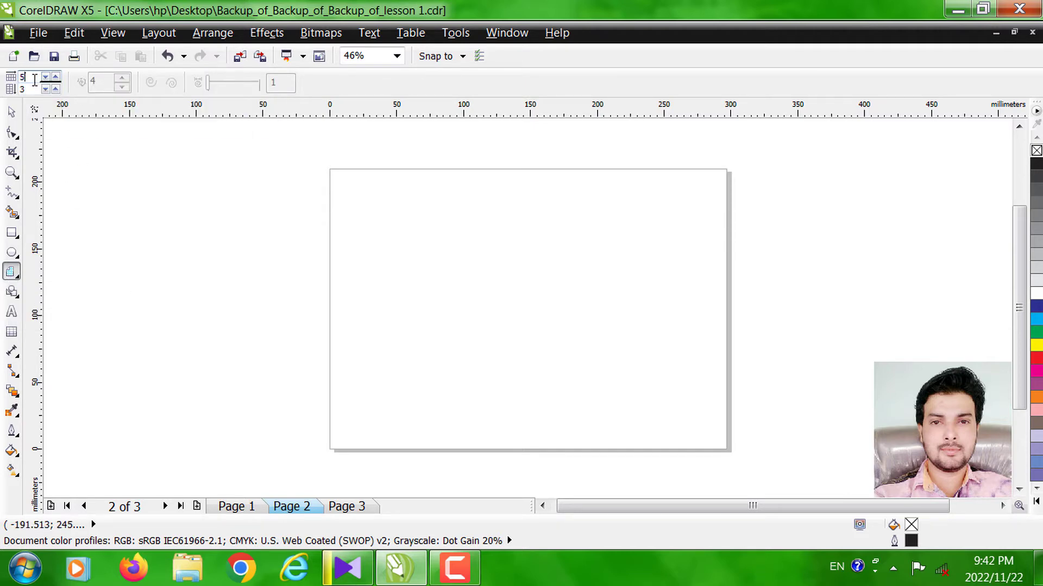
click(31, 89)
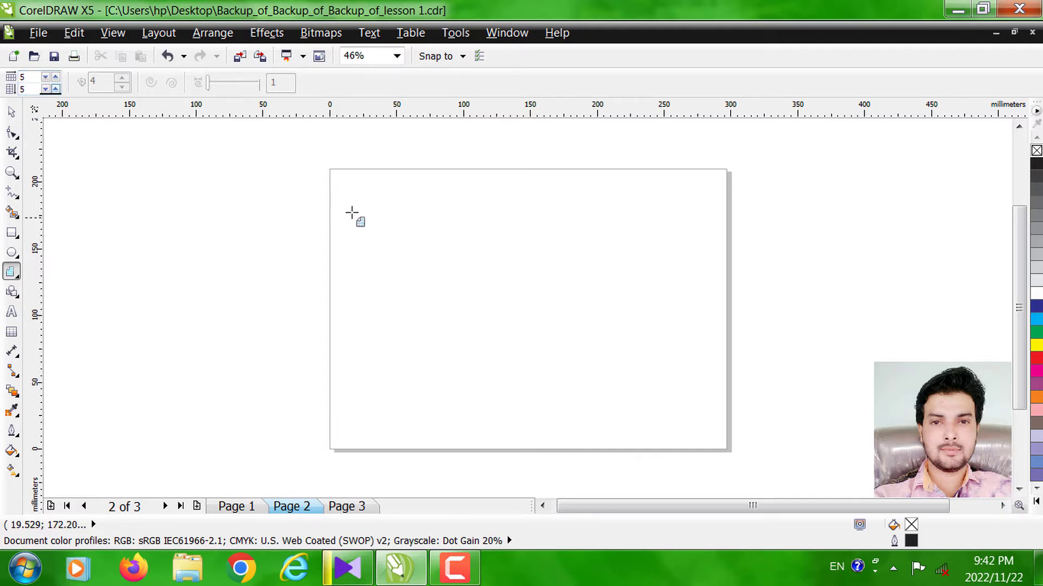
drag(353, 217, 712, 388)
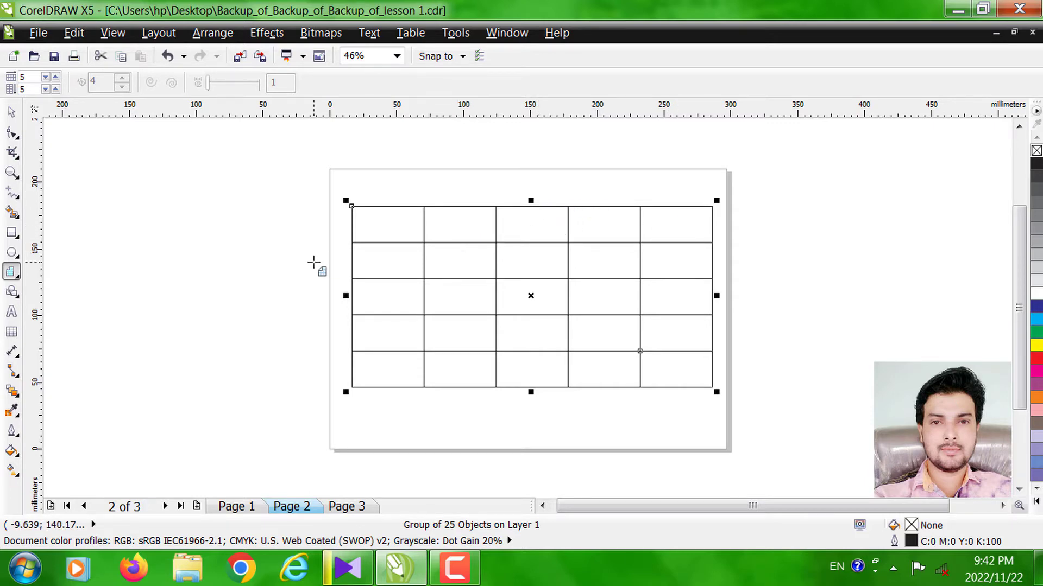
key(Delete)
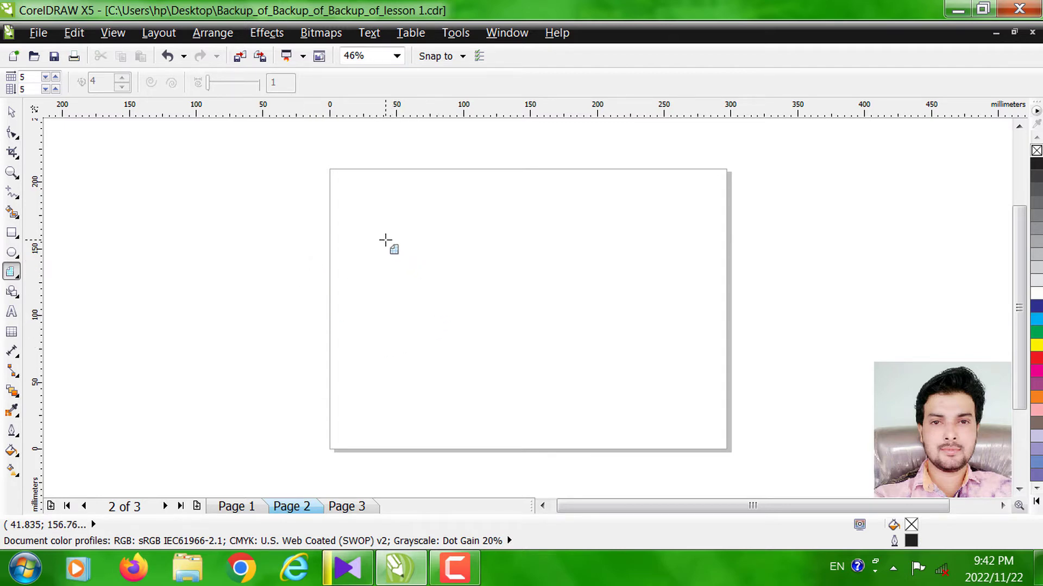
drag(354, 212, 560, 379)
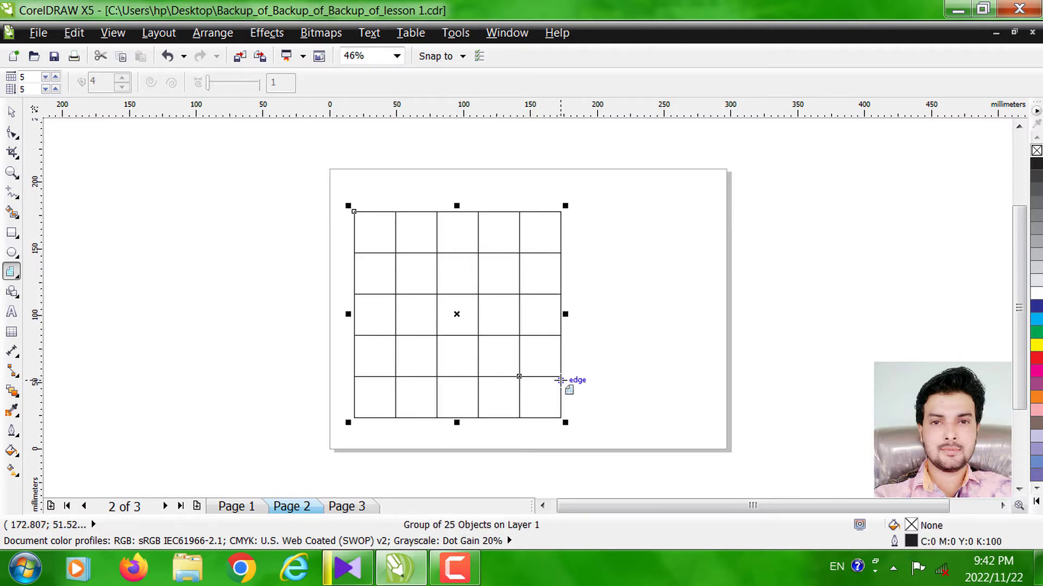
click(467, 566)
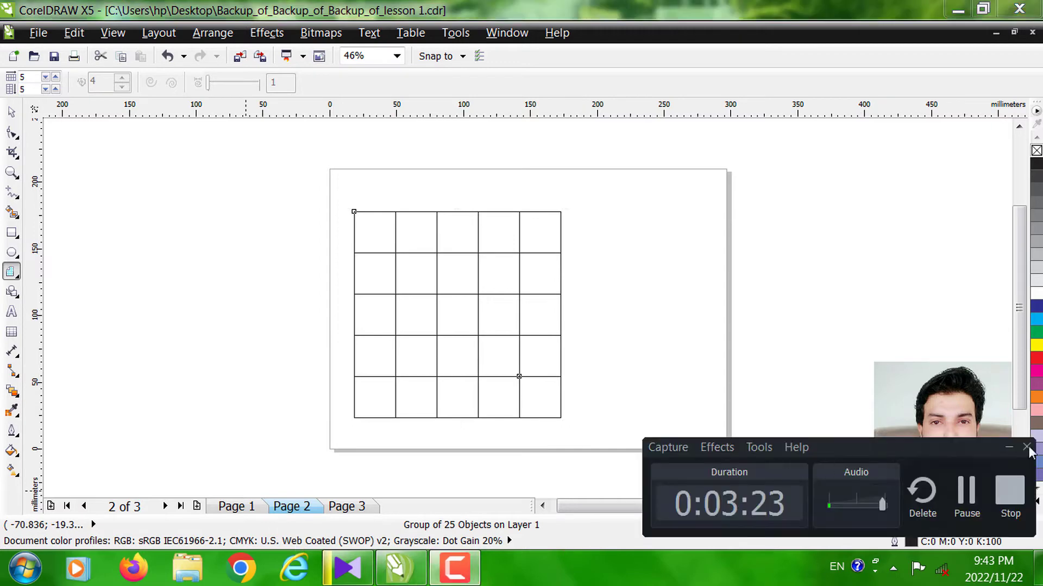
click(966, 490)
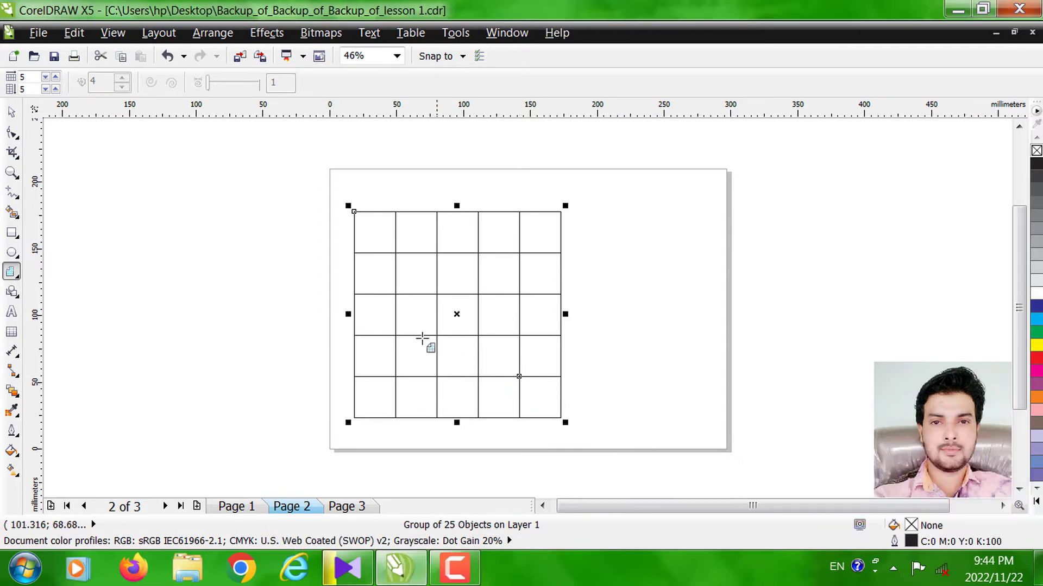
- Move the square grid to about x 136 mm, y 111 mm near the page centre and ungroup it into separate cells
click(9, 112)
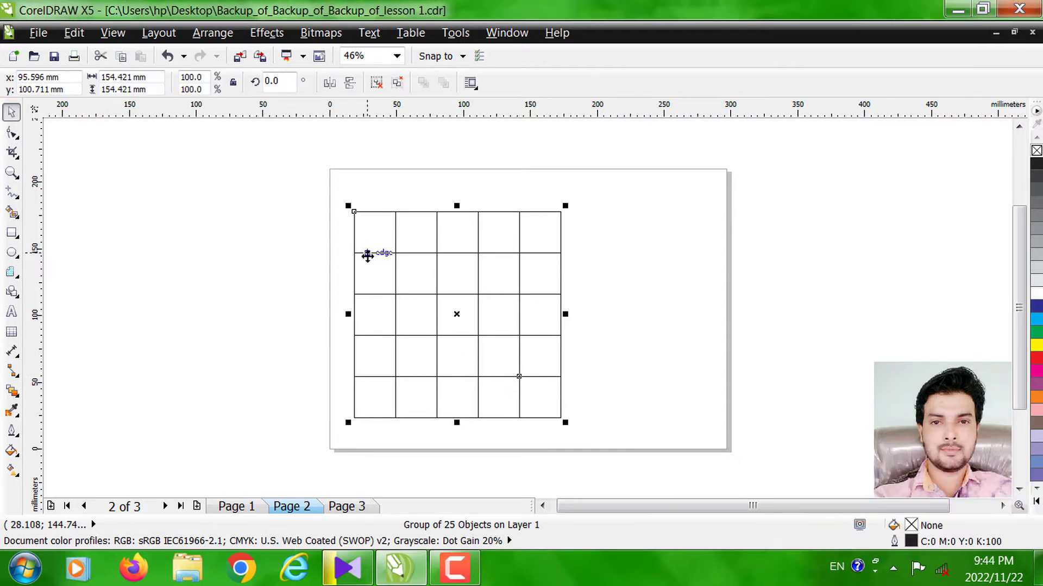
drag(396, 263, 475, 257)
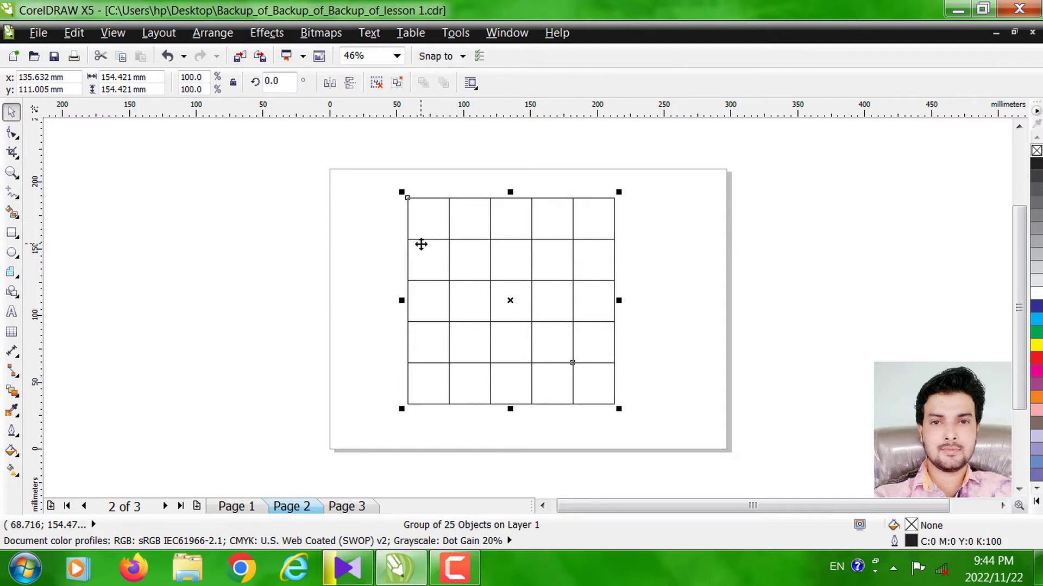
click(224, 34)
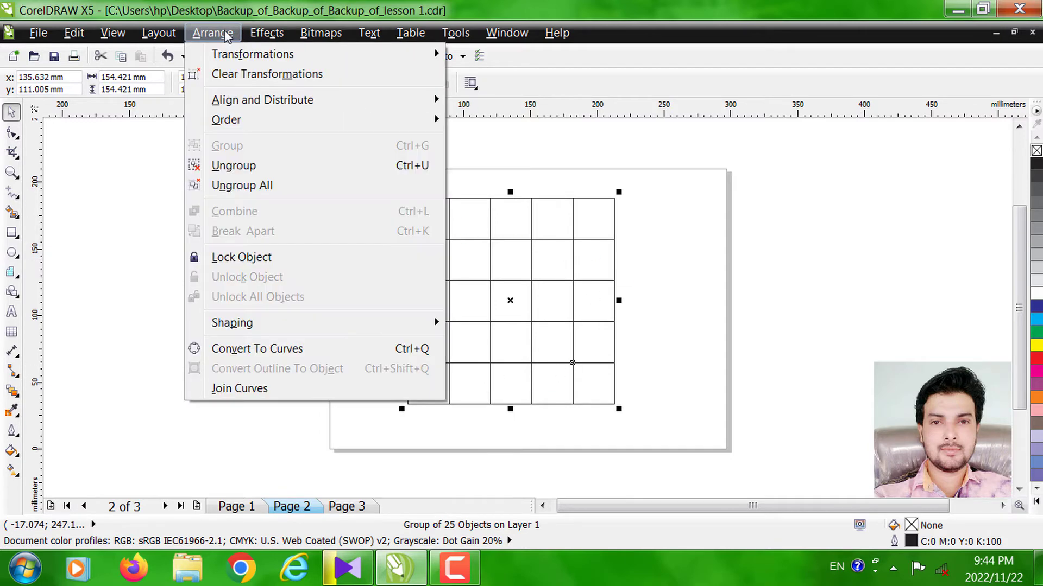
click(249, 171)
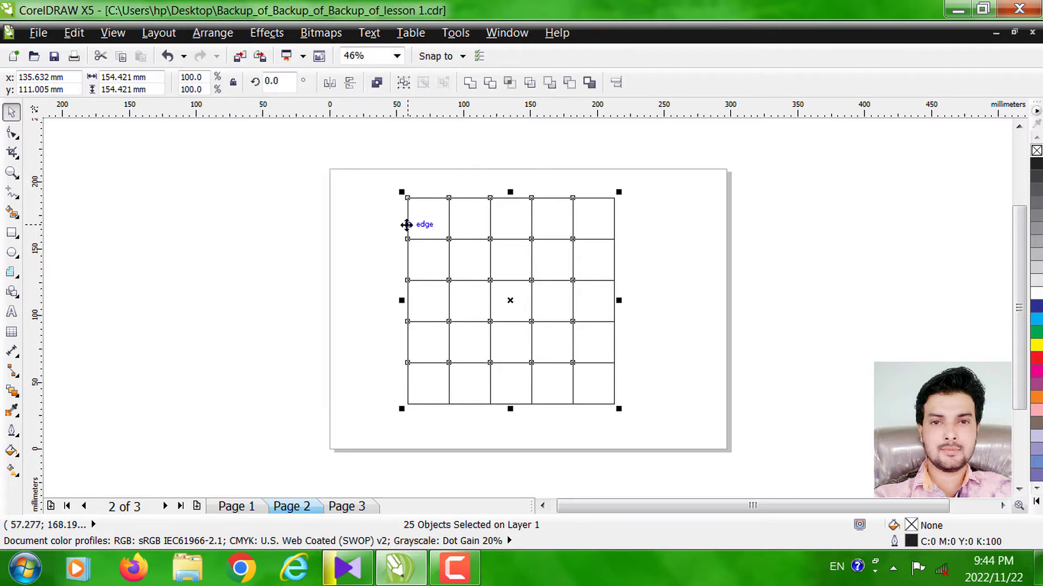
- Pull several cells of the first column out of the ungrouped grid, undo all the moves and clear the selection
click(377, 221)
click(412, 217)
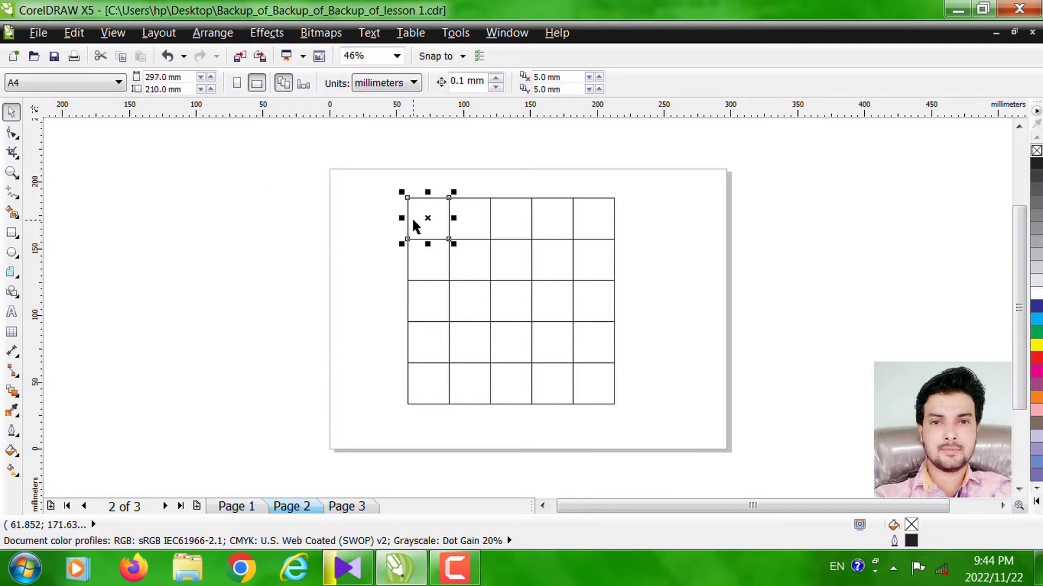
drag(419, 217, 366, 214)
drag(415, 242, 371, 266)
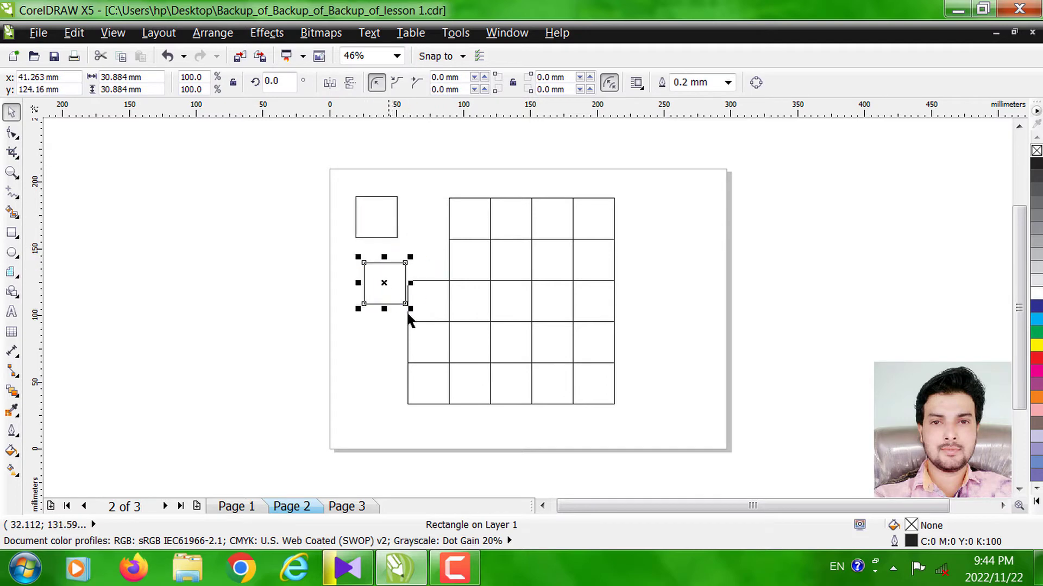
drag(421, 347, 385, 370)
click(438, 405)
drag(439, 402, 439, 445)
drag(502, 406, 500, 417)
key(ctrl+z)
key(ctrl+z)
key(ctrl+z)
key(ctrl+z)
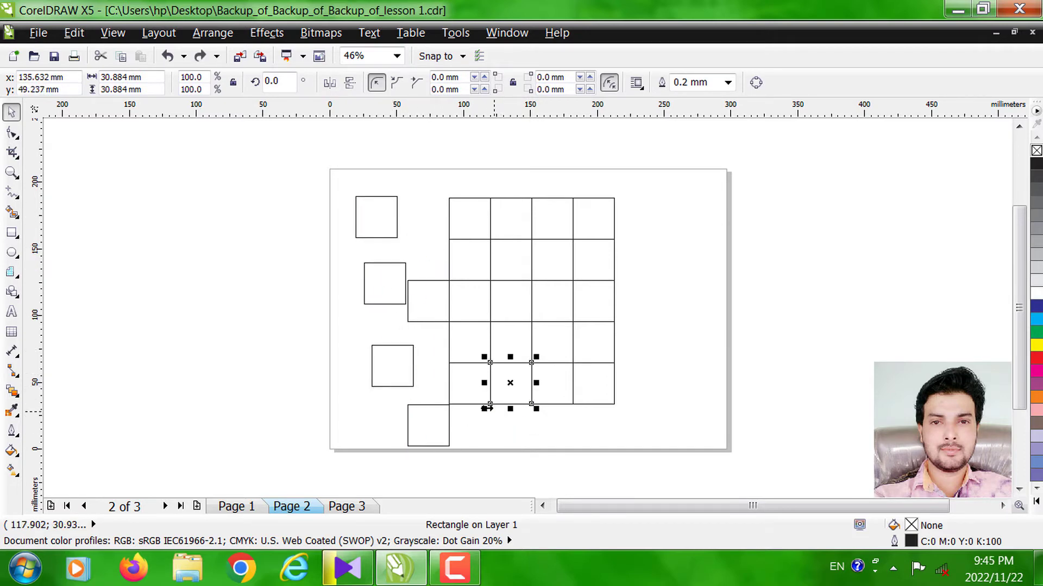
key(ctrl+z)
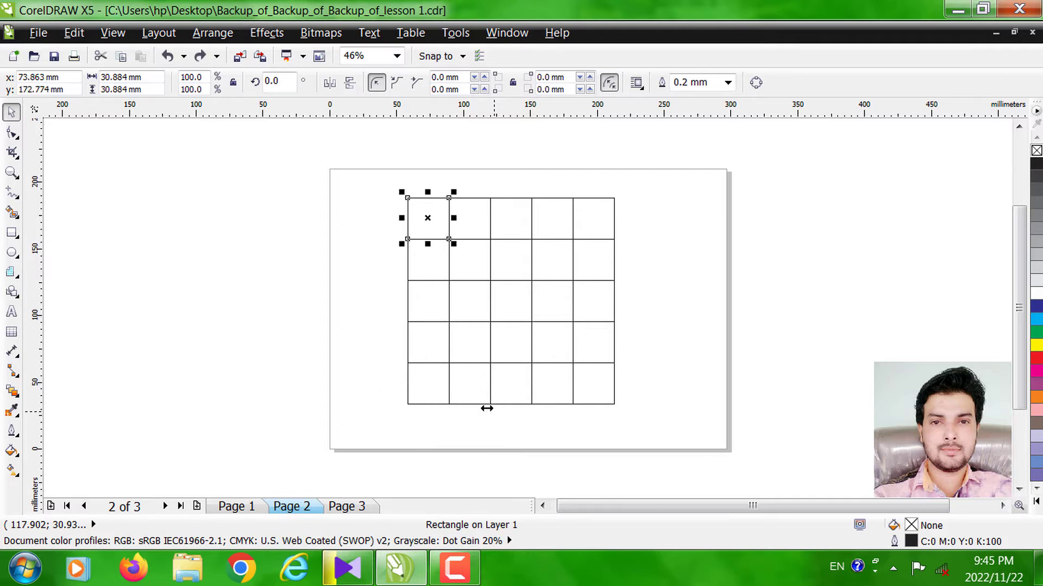
click(698, 350)
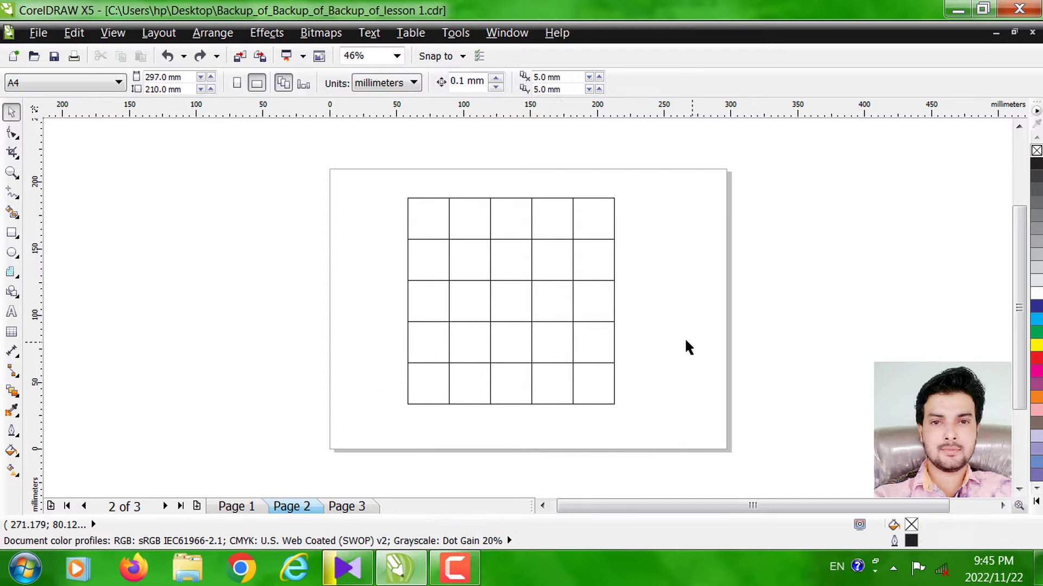
- Fill these grid cells red: first row 1, 3, 5; second and third rows 2, 4; fourth row 1, 4; fifth row 3, 5
click(424, 219)
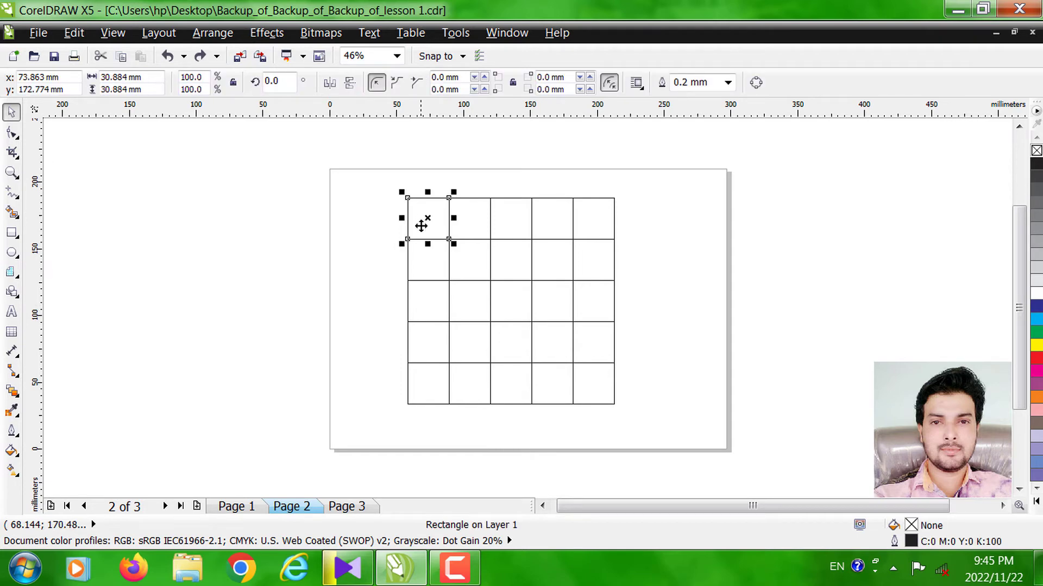
shift+click(497, 212)
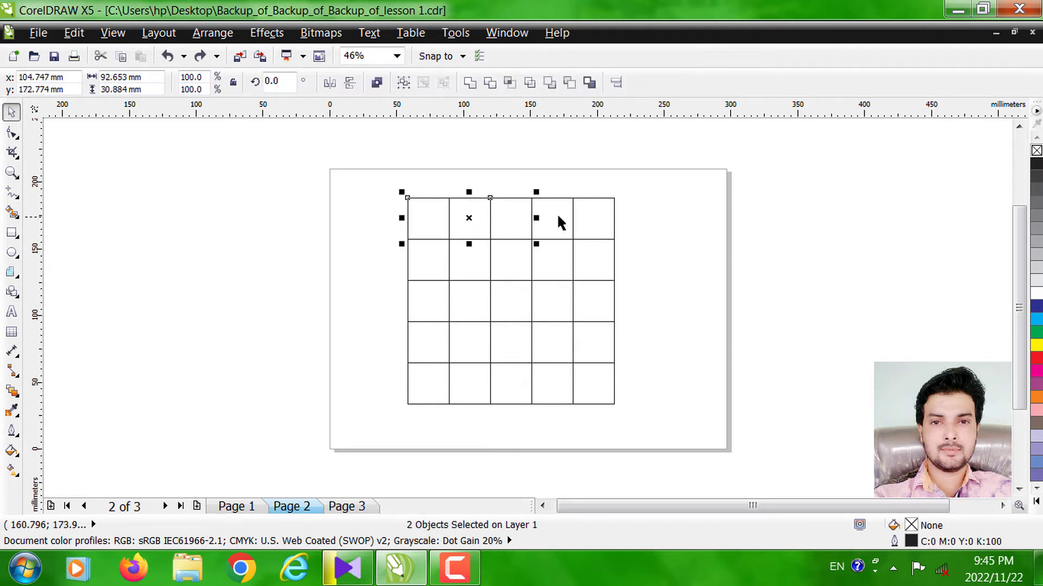
shift+click(607, 216)
shift+click(467, 266)
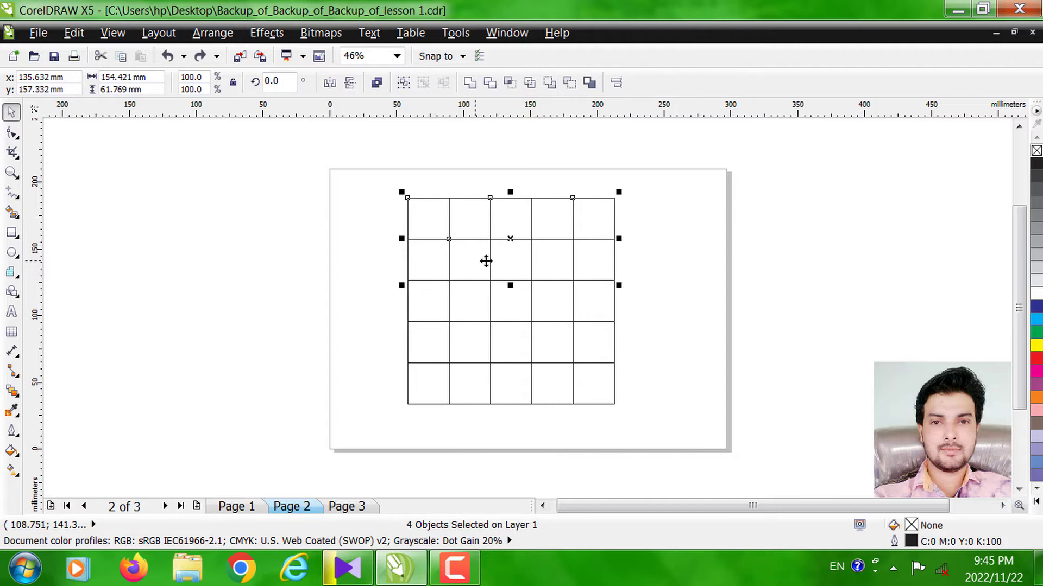
shift+click(555, 253)
shift+click(568, 317)
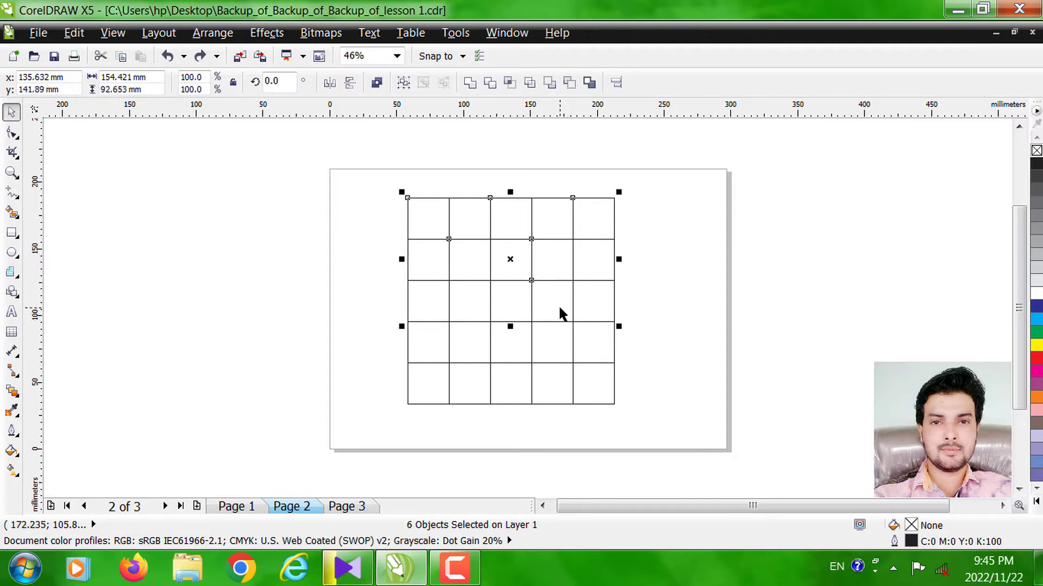
shift+click(477, 301)
shift+click(427, 347)
shift+click(549, 349)
shift+click(526, 382)
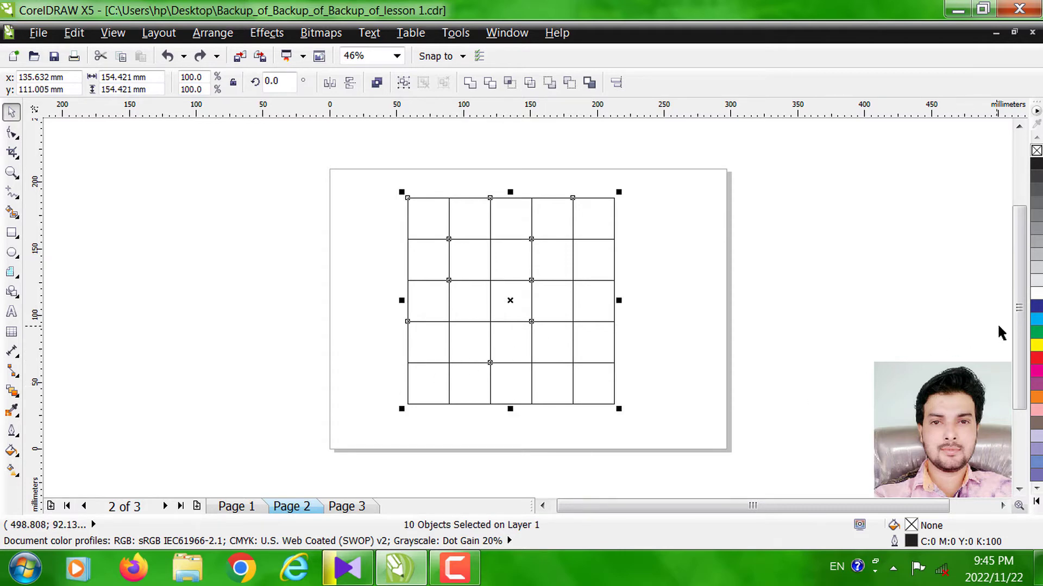
click(1037, 359)
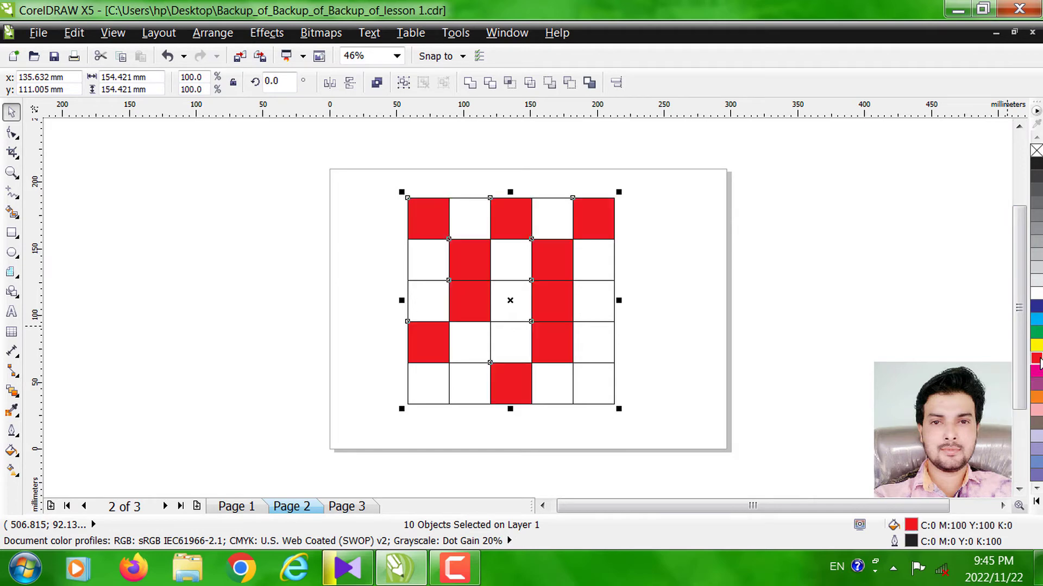
shift+click(600, 383)
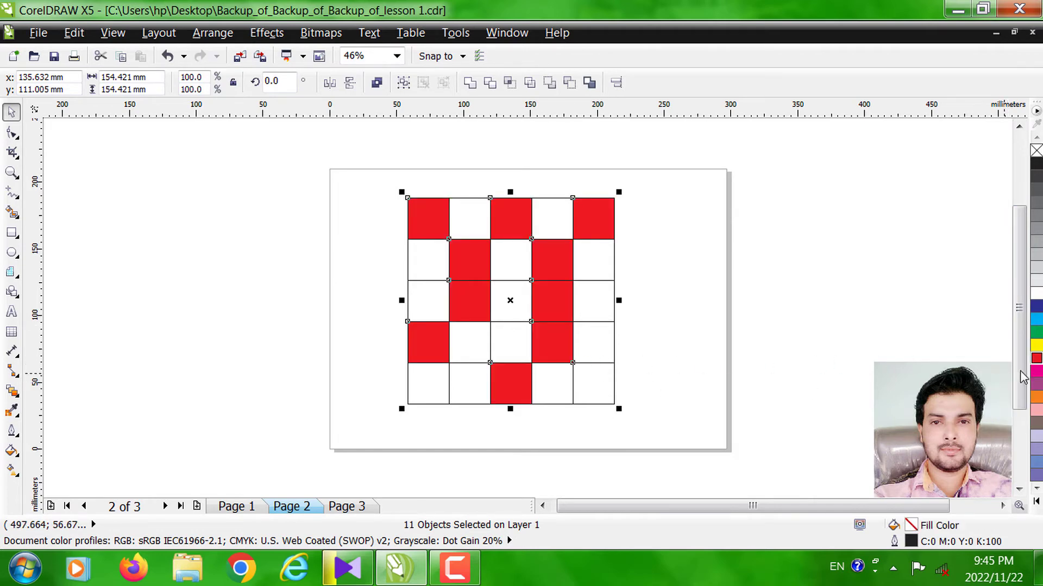
click(1036, 359)
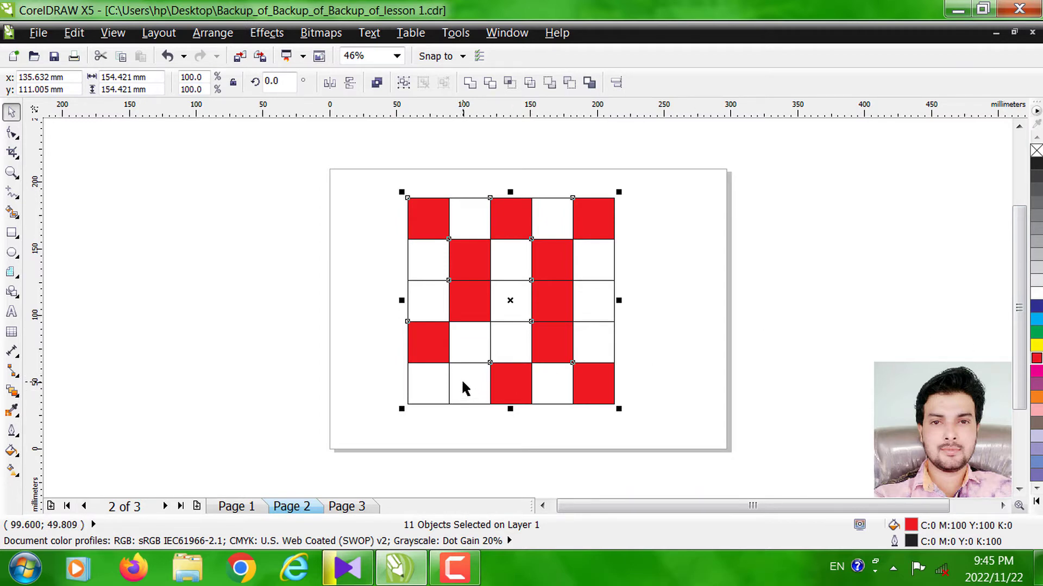
click(454, 567)
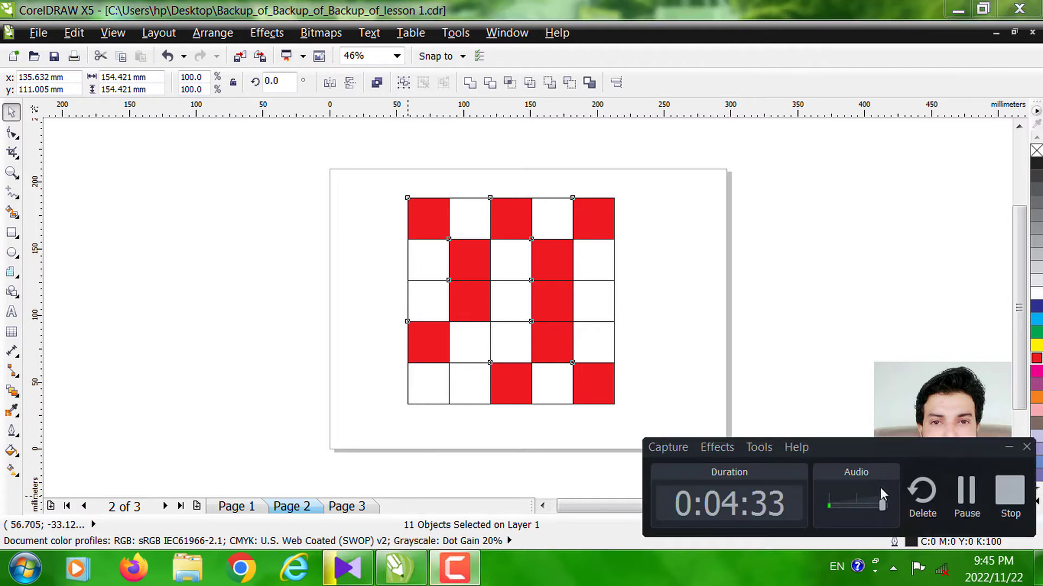
click(966, 491)
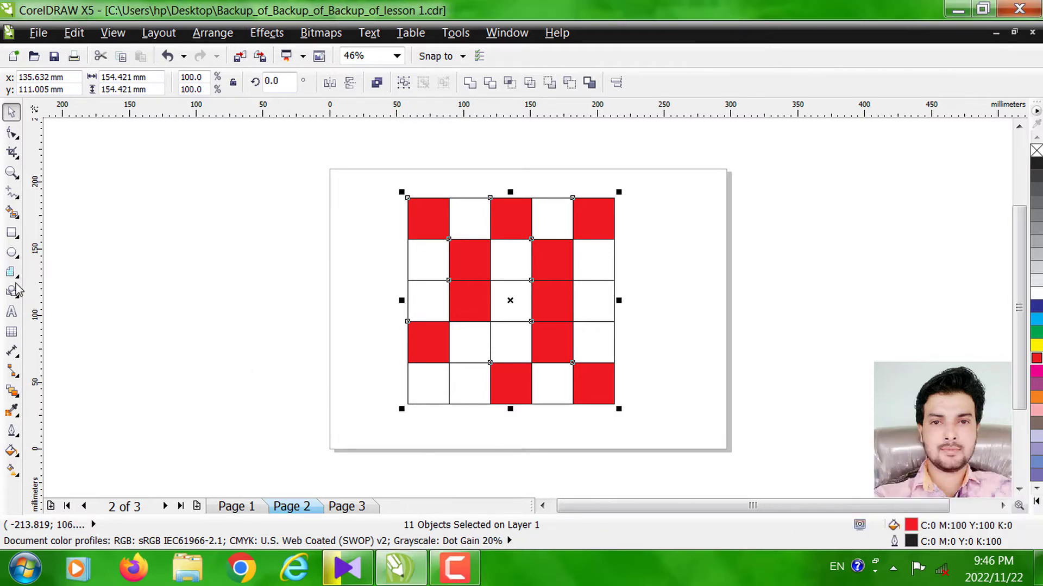
- Fill the first cell of the grid's bottom row with red
click(12, 173)
drag(352, 176, 660, 440)
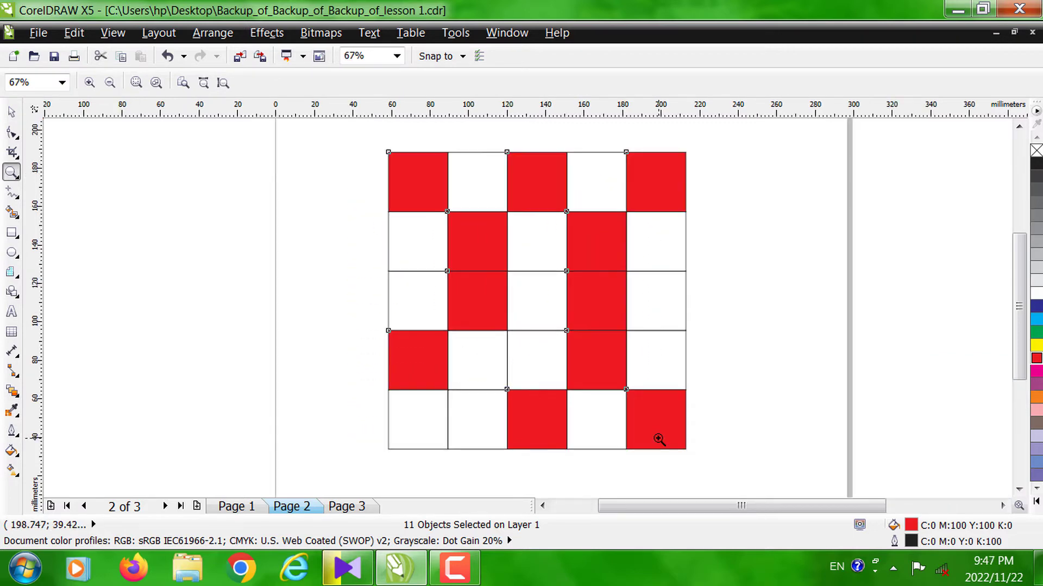
click(11, 112)
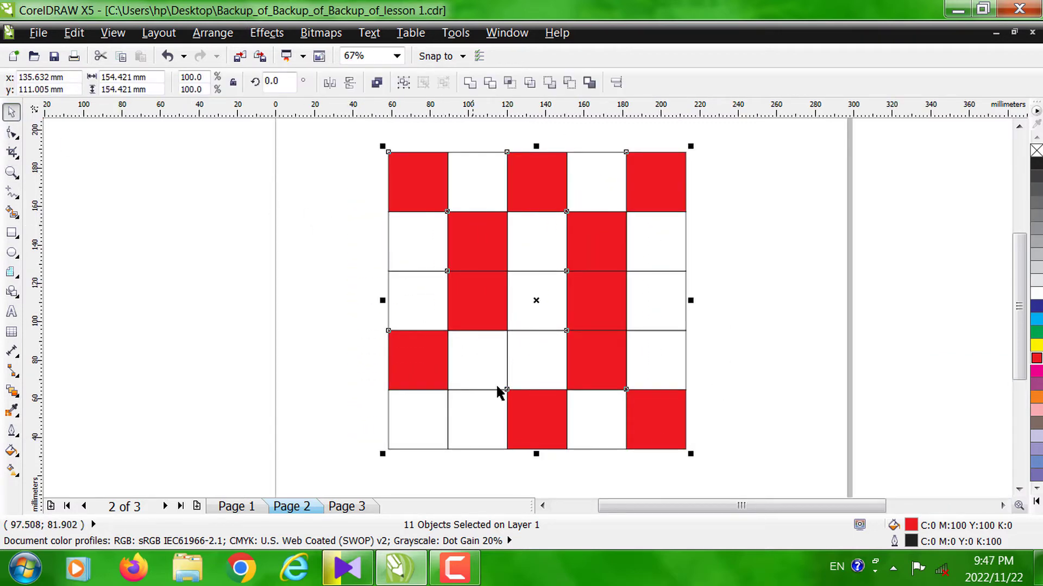
click(418, 419)
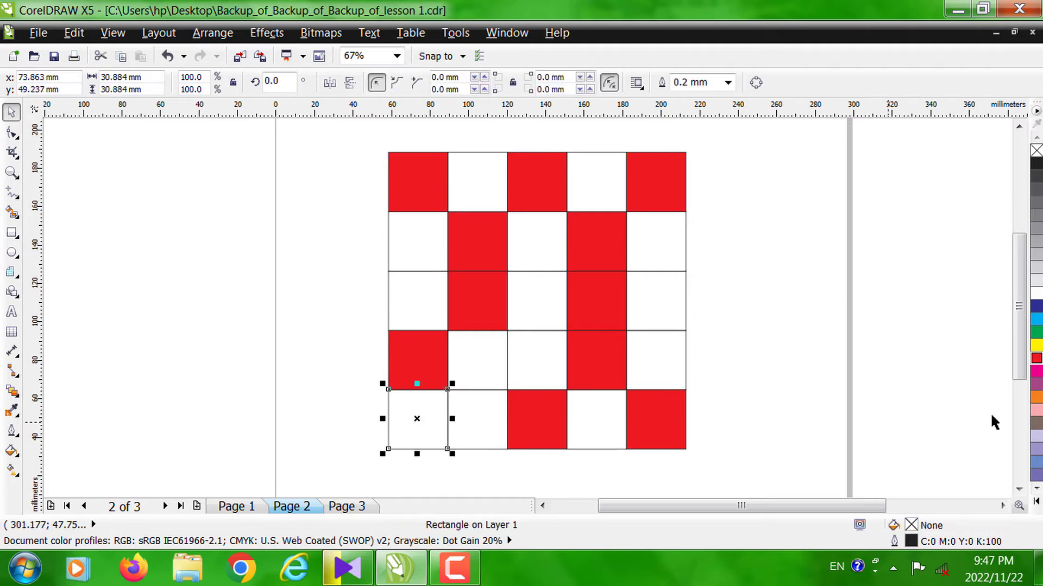
click(1037, 360)
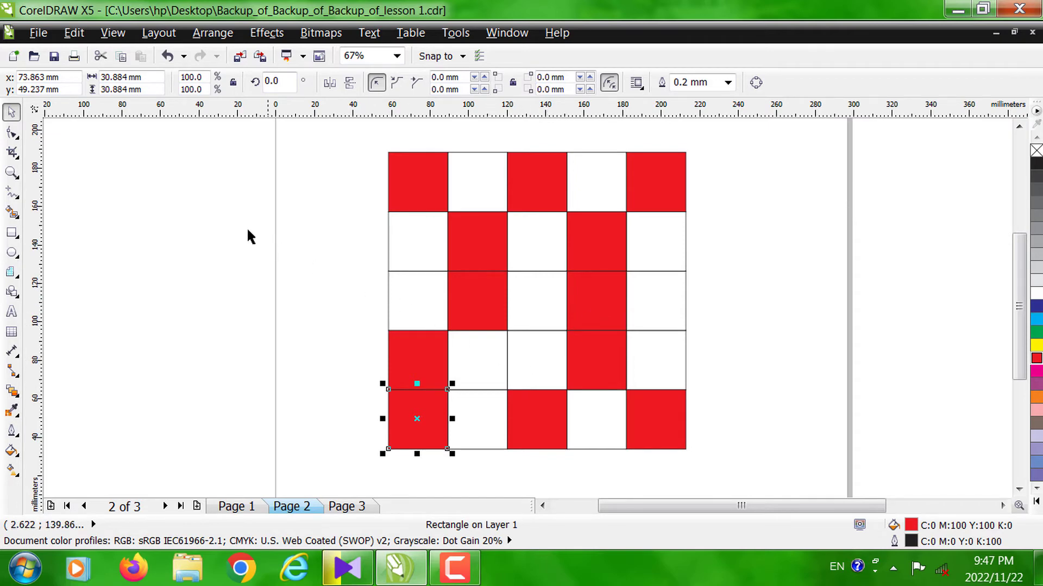
- Fully round all corners of the bottom row's first cell with the Shape tool, to a 15.442 mm radius
click(12, 136)
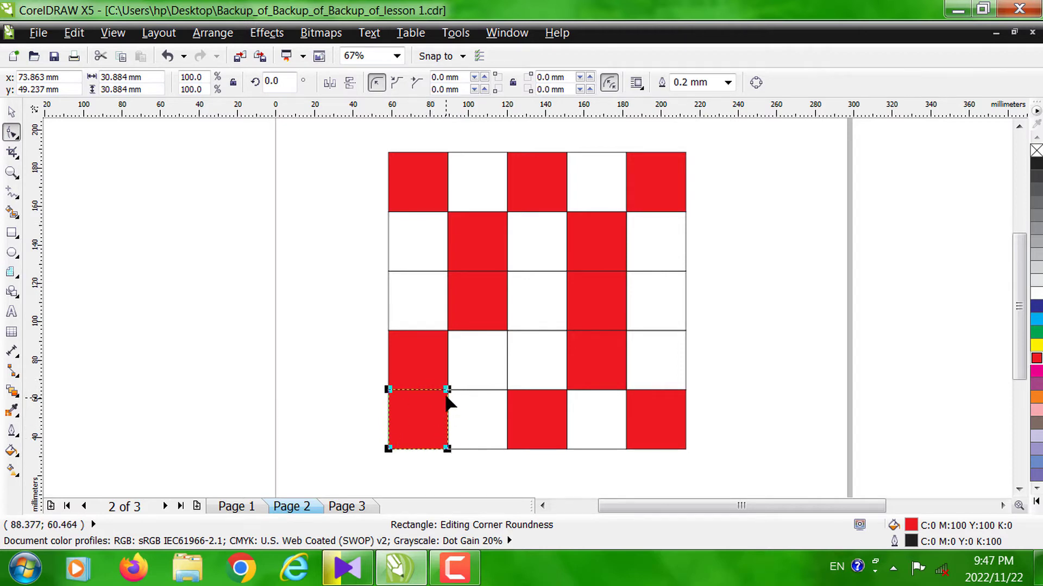
drag(446, 390, 416, 417)
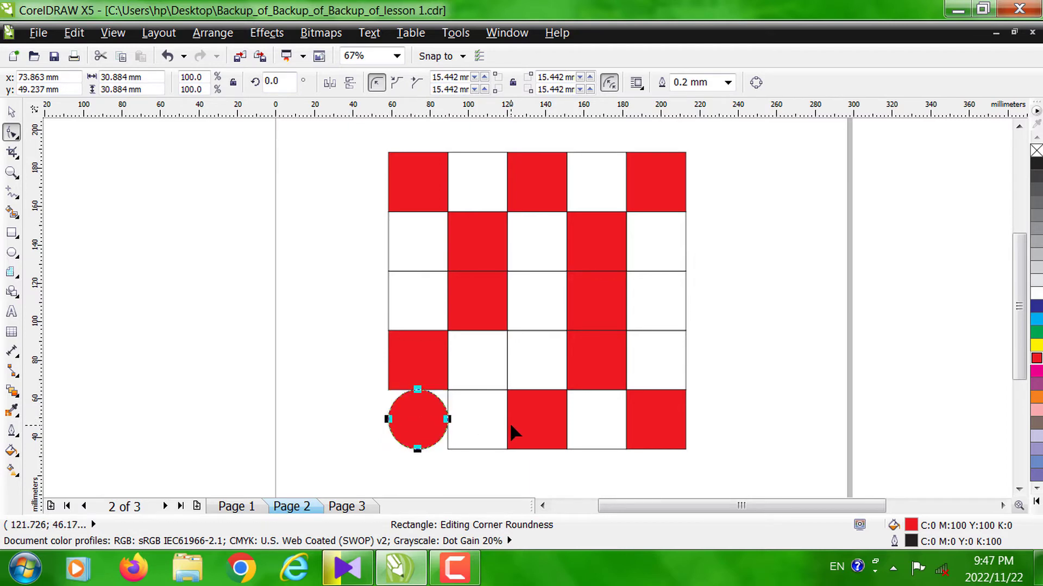
click(11, 112)
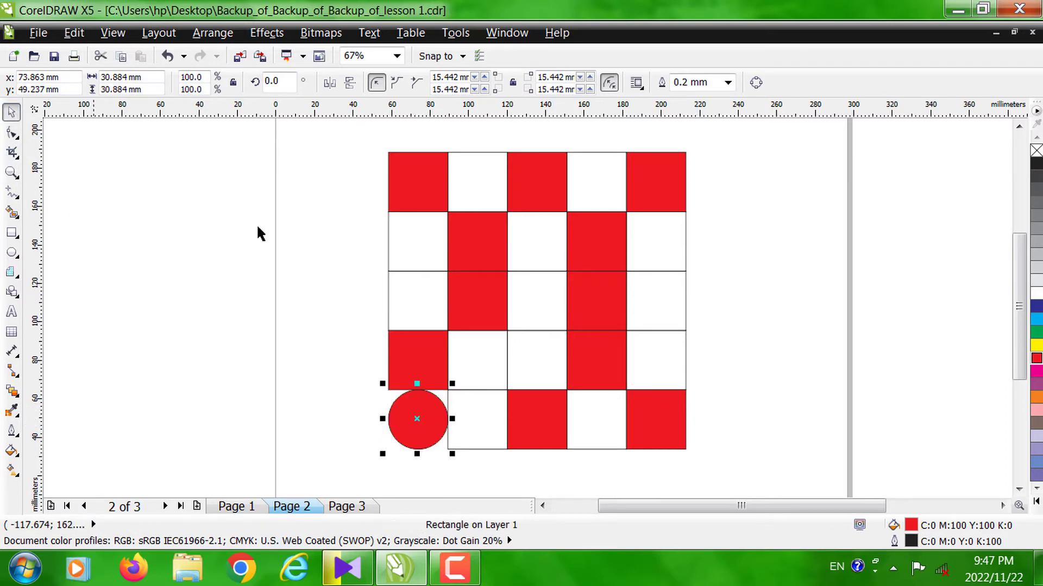
- Round the third row's outer lower corners to 15.442 mm: lower-right of the fourth cell and lower-left of the second cell only
click(587, 297)
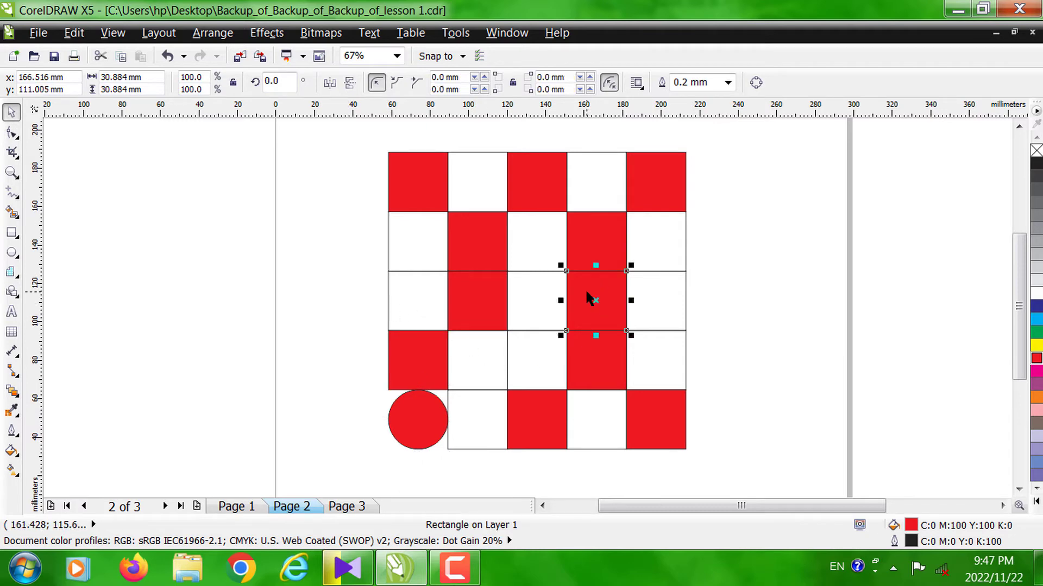
click(13, 133)
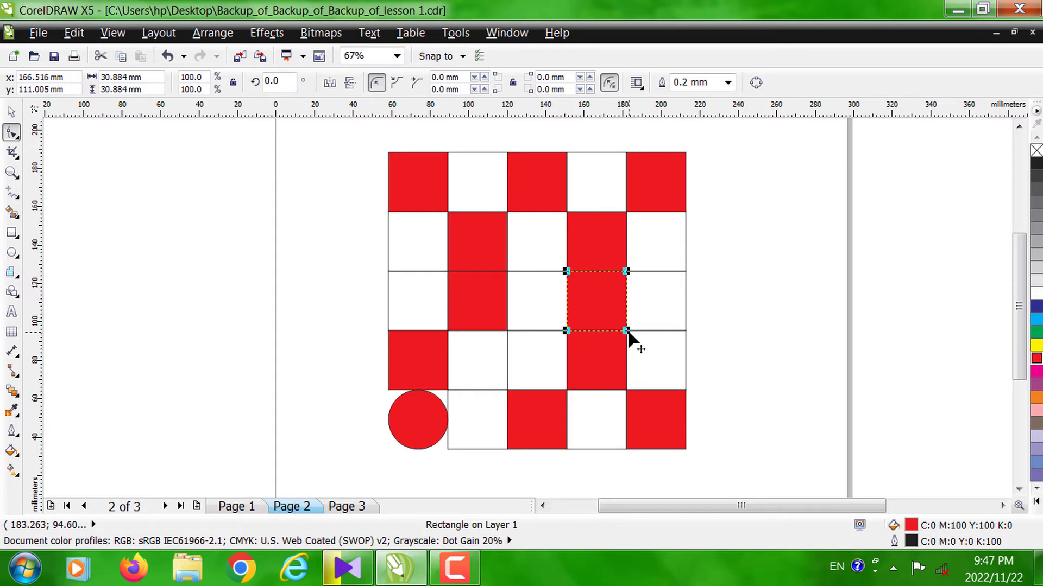
drag(625, 331, 575, 288)
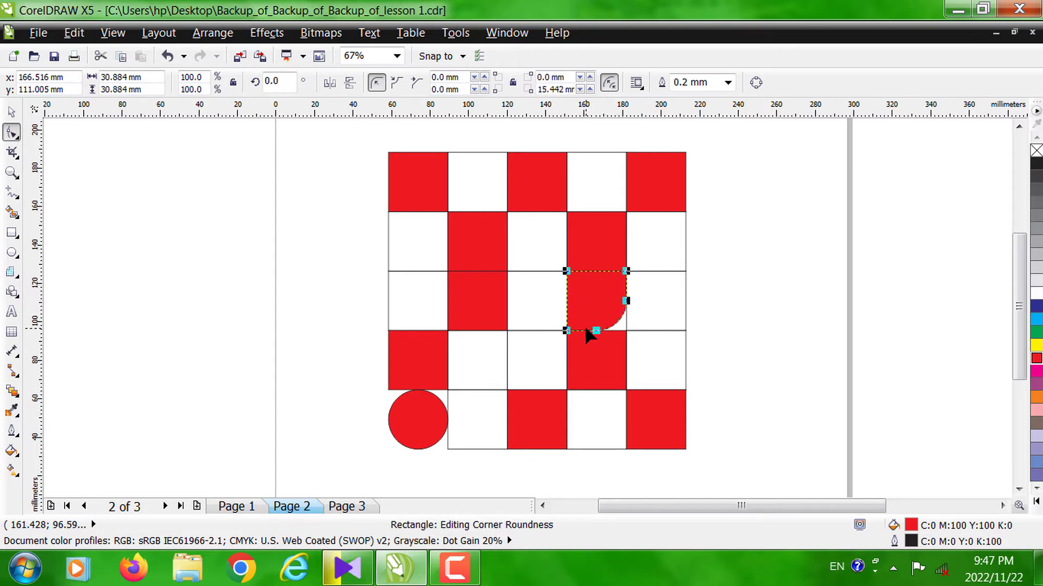
click(11, 112)
click(477, 300)
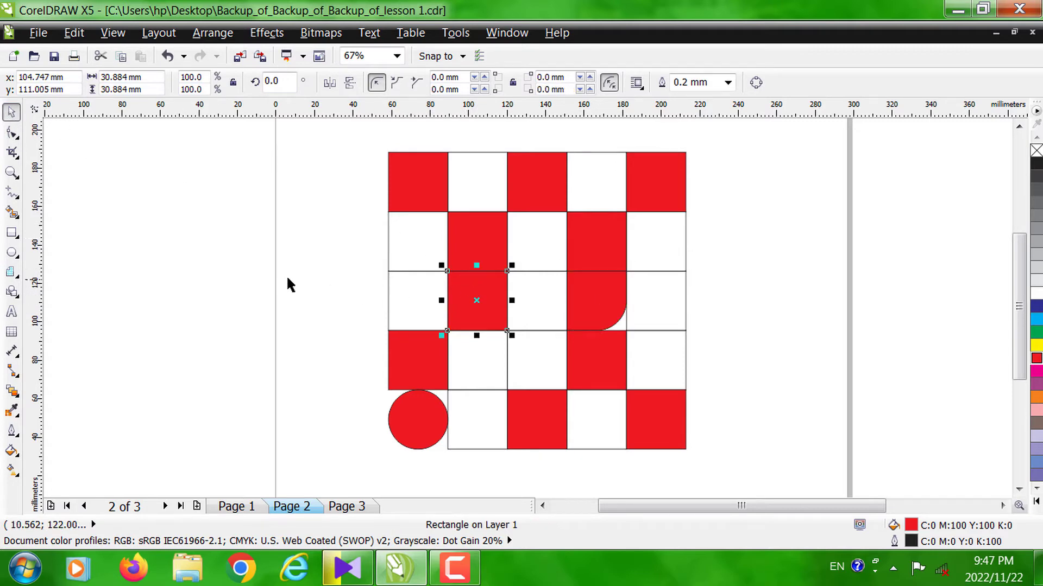
click(12, 132)
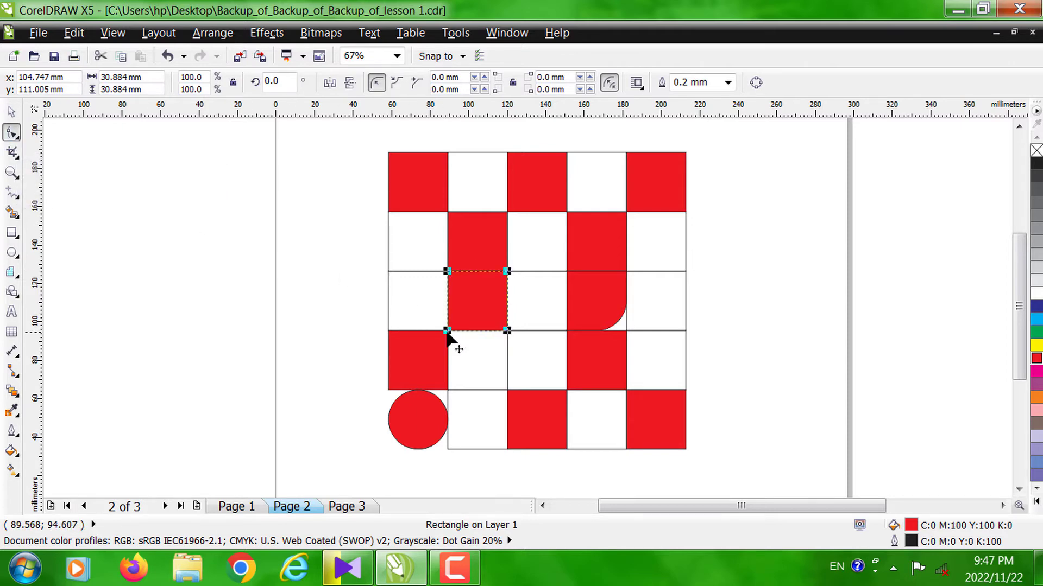
drag(446, 332, 476, 326)
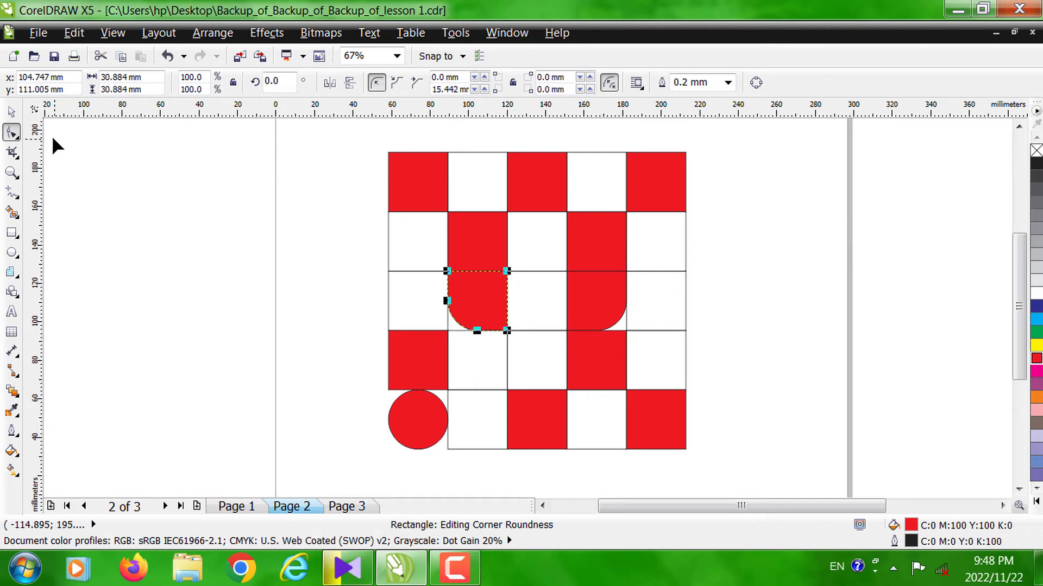
click(11, 112)
- Round the second row's outer upper corners to 15.442 mm: upper-right of the fourth cell and upper-left of the second cell only
click(587, 240)
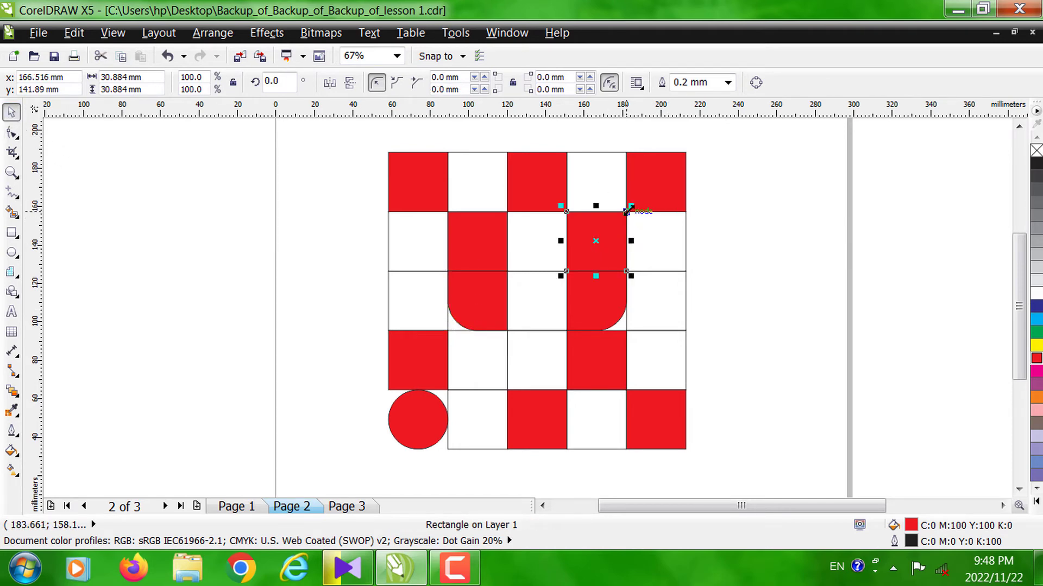
click(12, 136)
drag(625, 213, 584, 237)
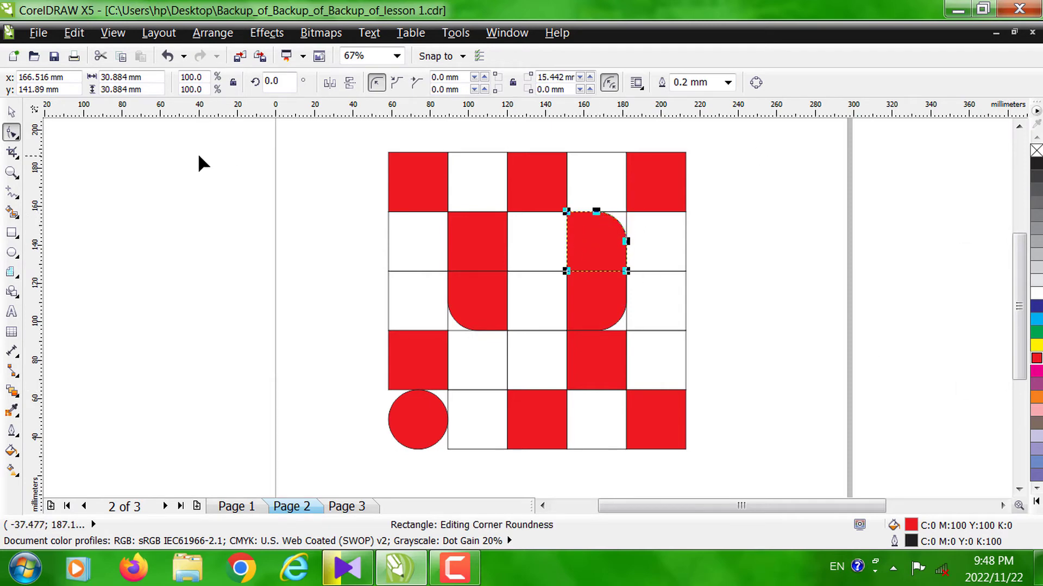
click(11, 112)
click(475, 251)
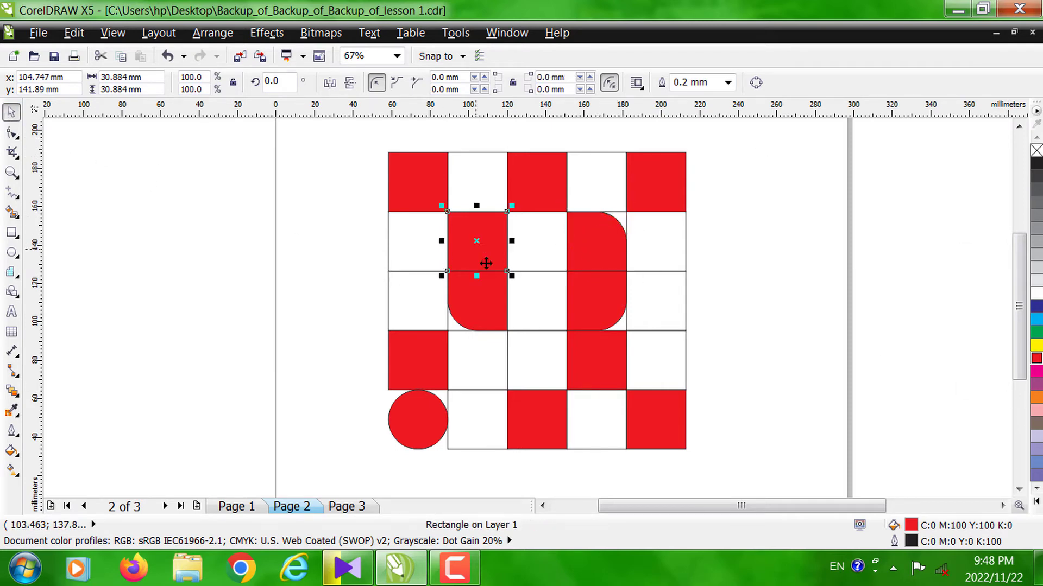
click(11, 134)
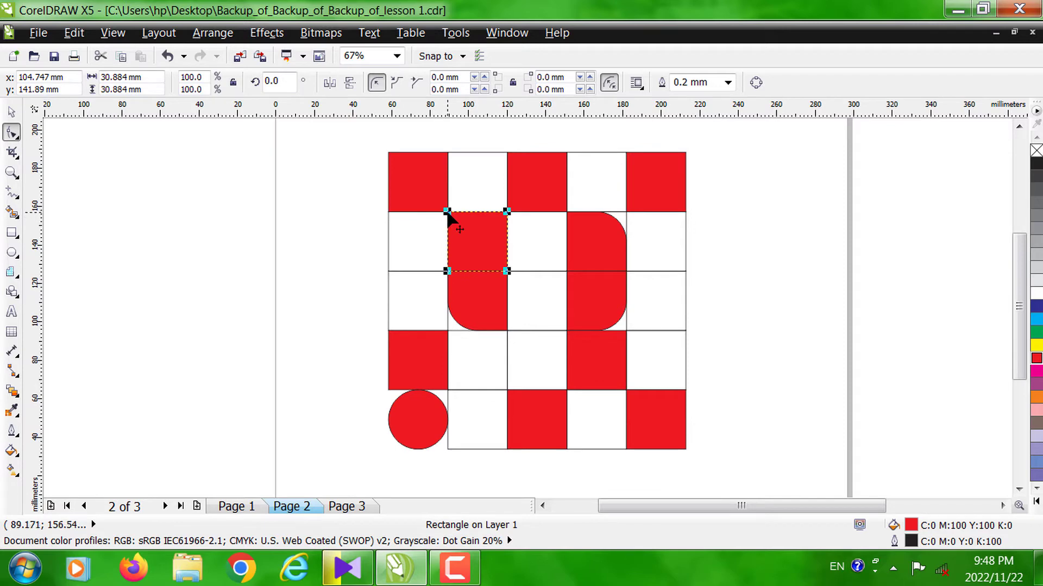
drag(447, 212, 484, 241)
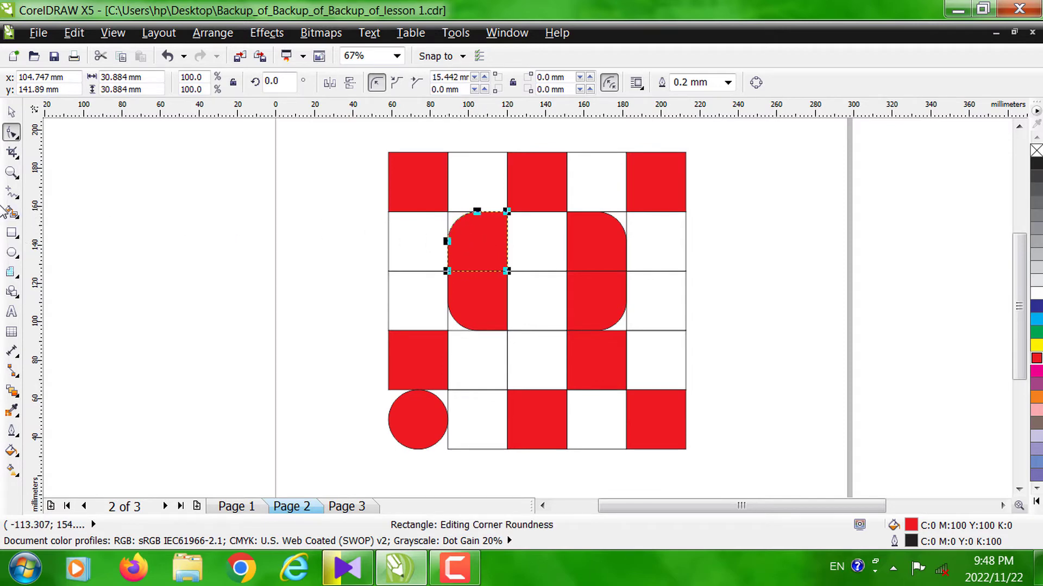
click(11, 111)
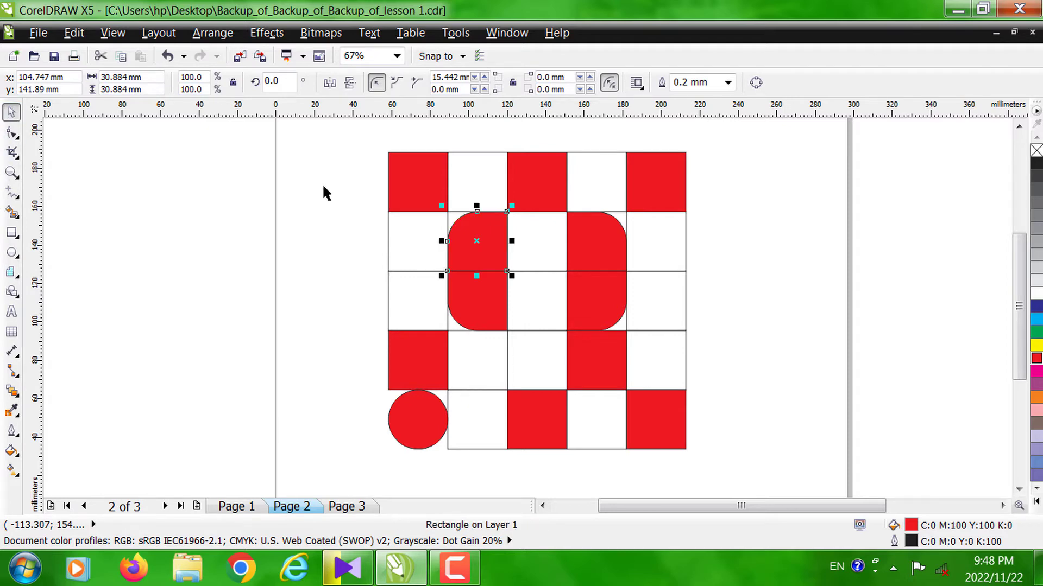
- Delete the fourth row's fourth cell and the fifth row's third cell, and fill the fourth row's third cell red
click(609, 356)
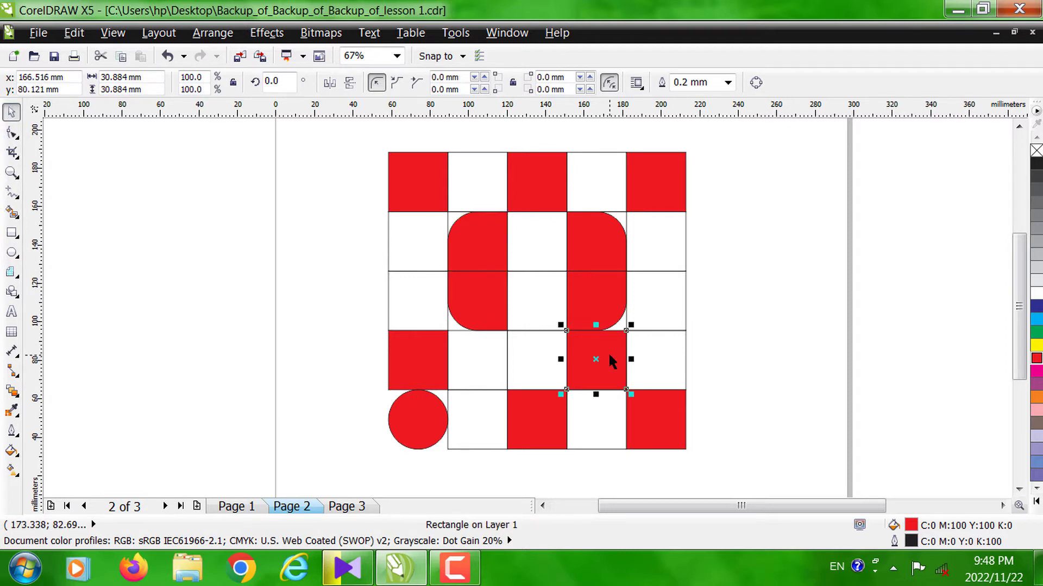
key(Delete)
click(550, 402)
key(Delete)
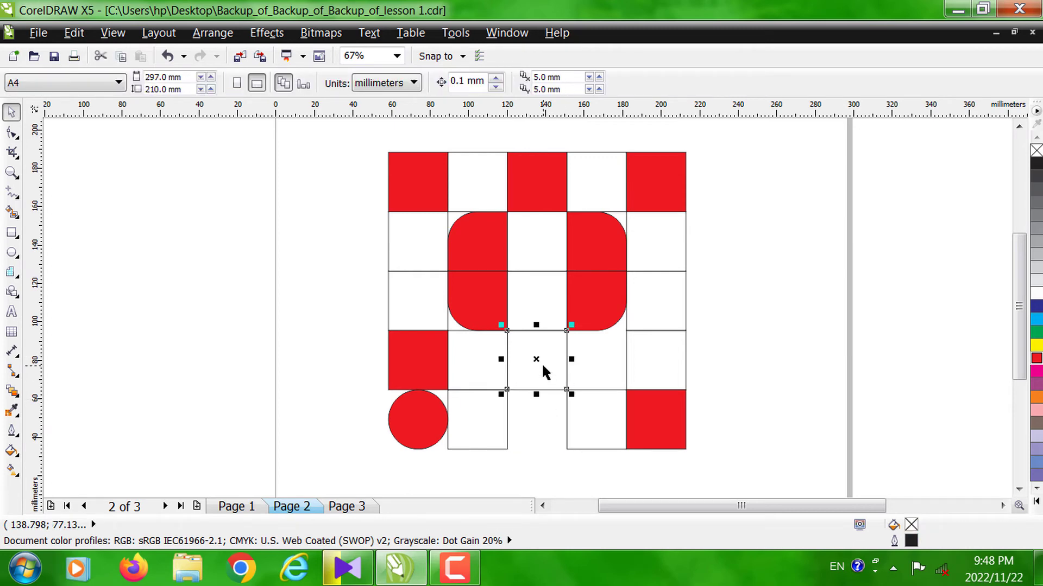
click(542, 362)
click(1035, 358)
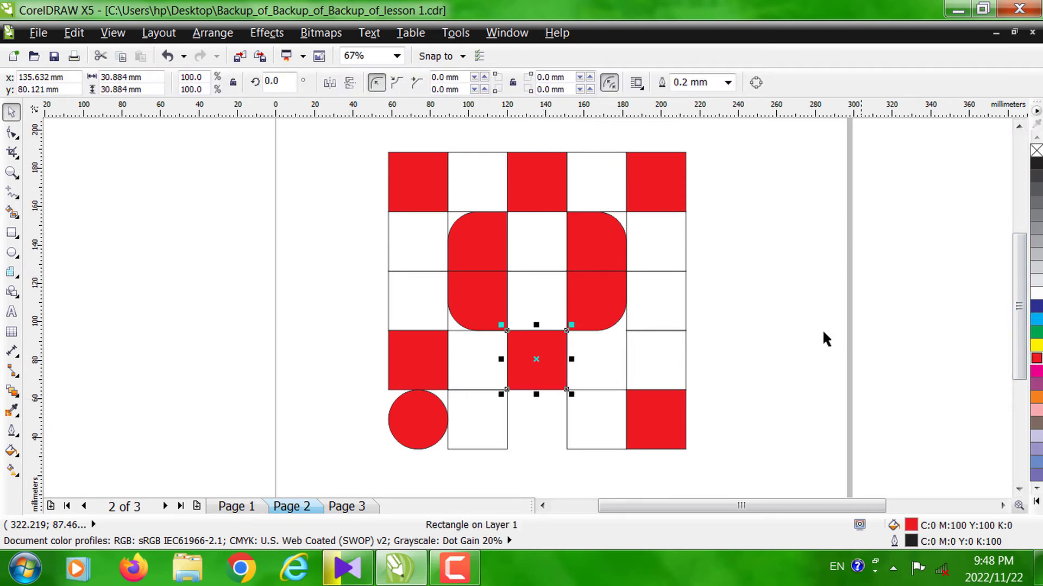
click(808, 334)
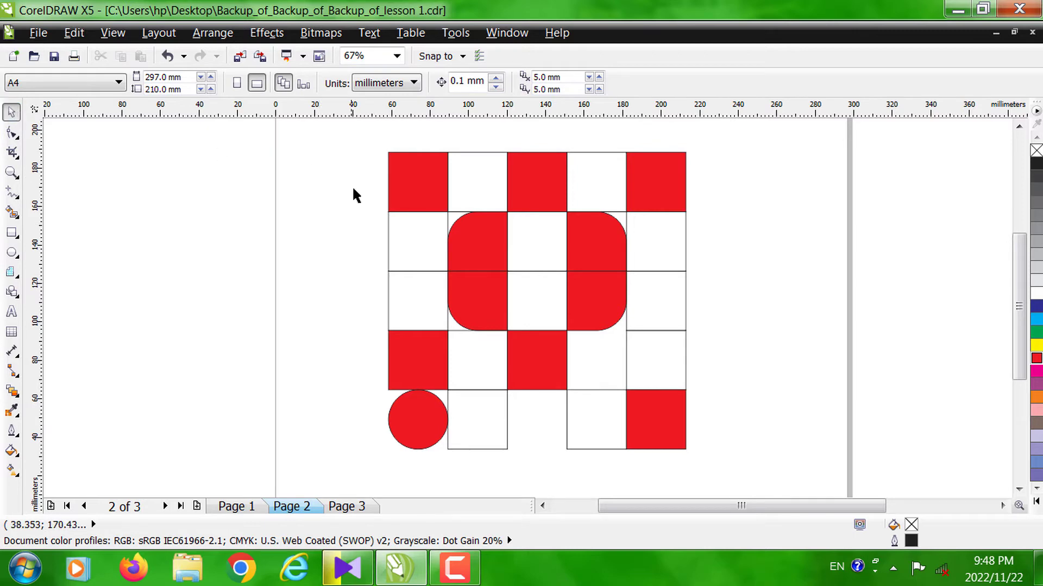
- Delete these unfilled cells: second row 1 and 5, third row 1 and 5, fourth row 2 and 5
drag(407, 237, 662, 304)
key(Delete)
click(657, 342)
key(Delete)
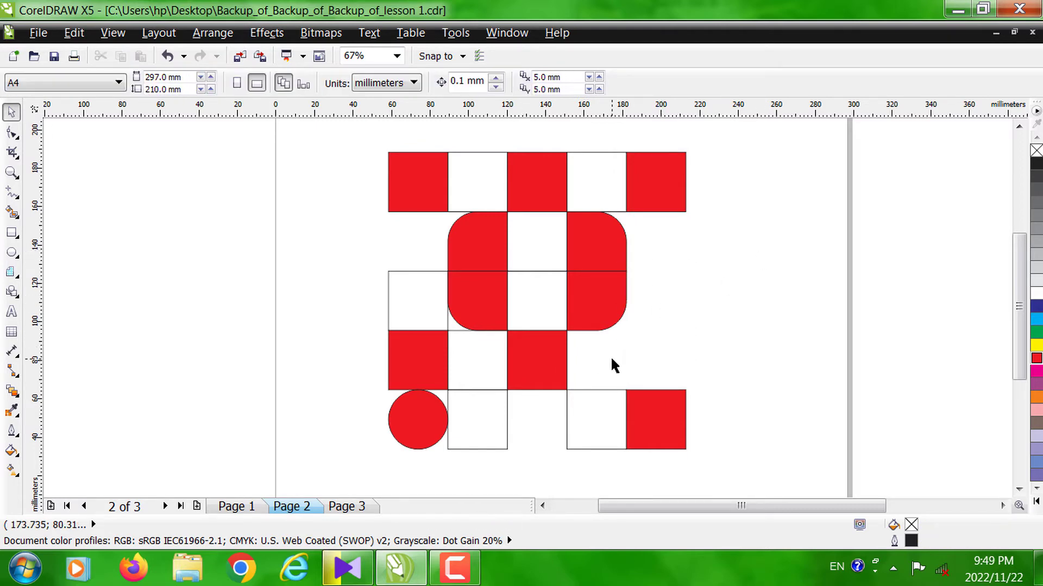
click(479, 360)
key(Delete)
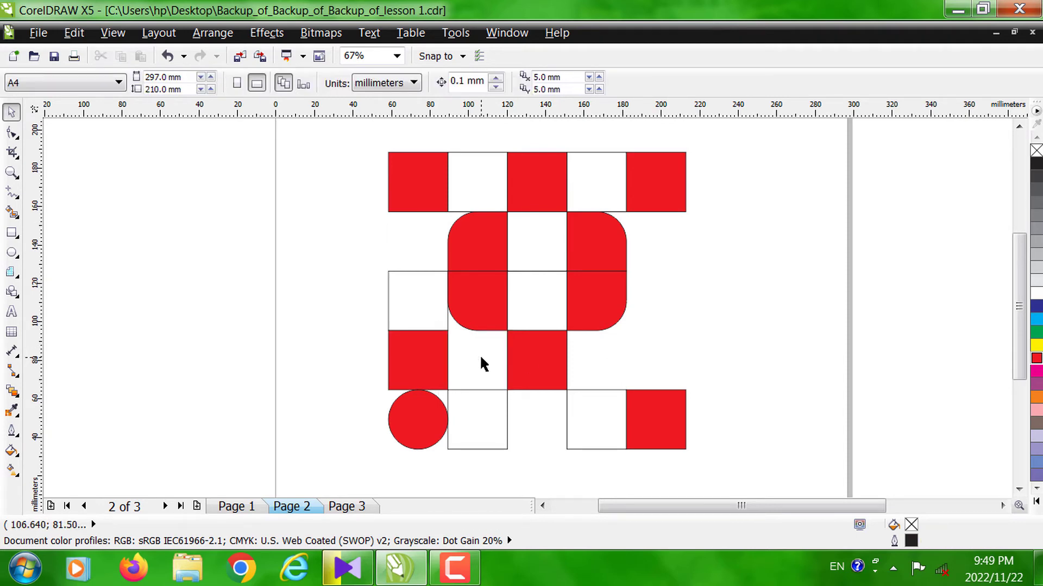
click(419, 314)
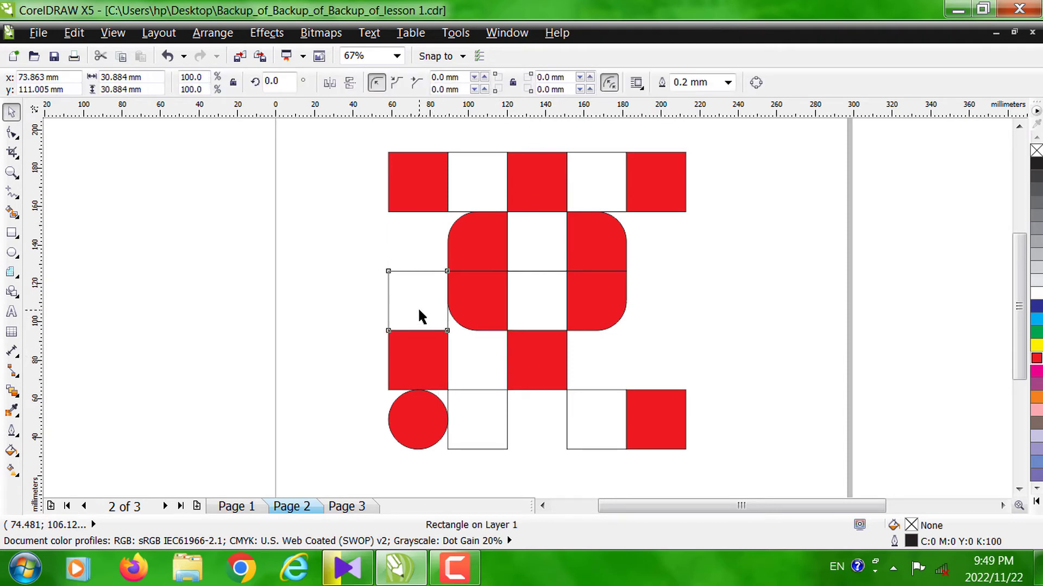
key(Delete)
- Delete the first row's second and fourth cells and the unfilled third cells of the second and third rows
click(471, 168)
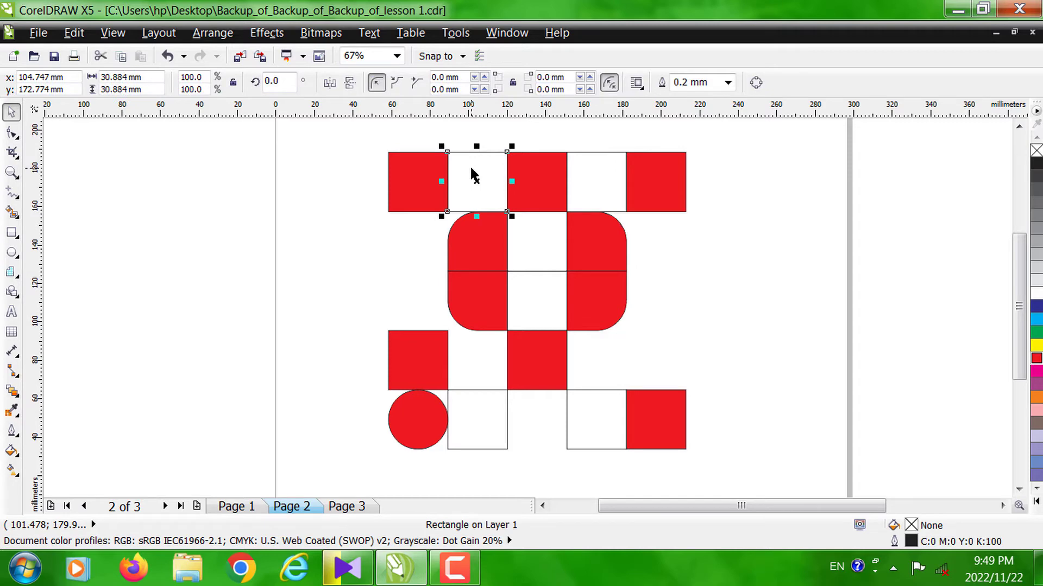
key(Delete)
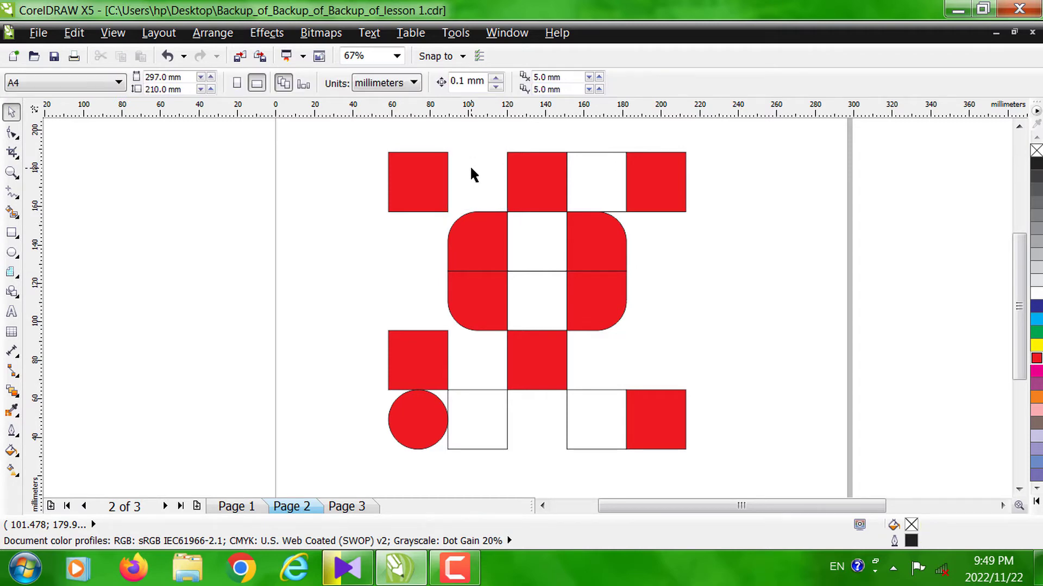
click(612, 169)
key(Delete)
click(552, 251)
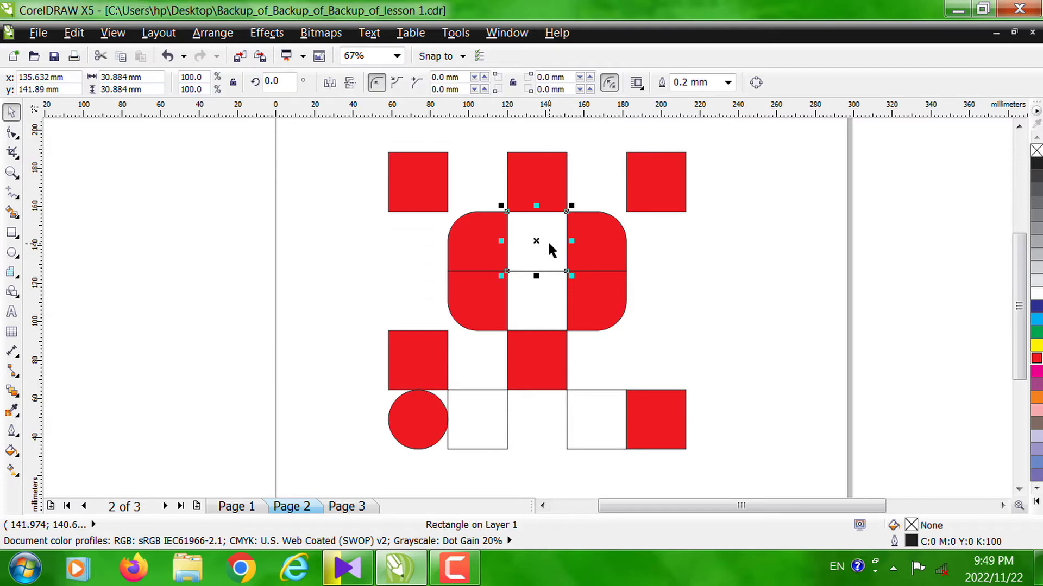
key(Escape)
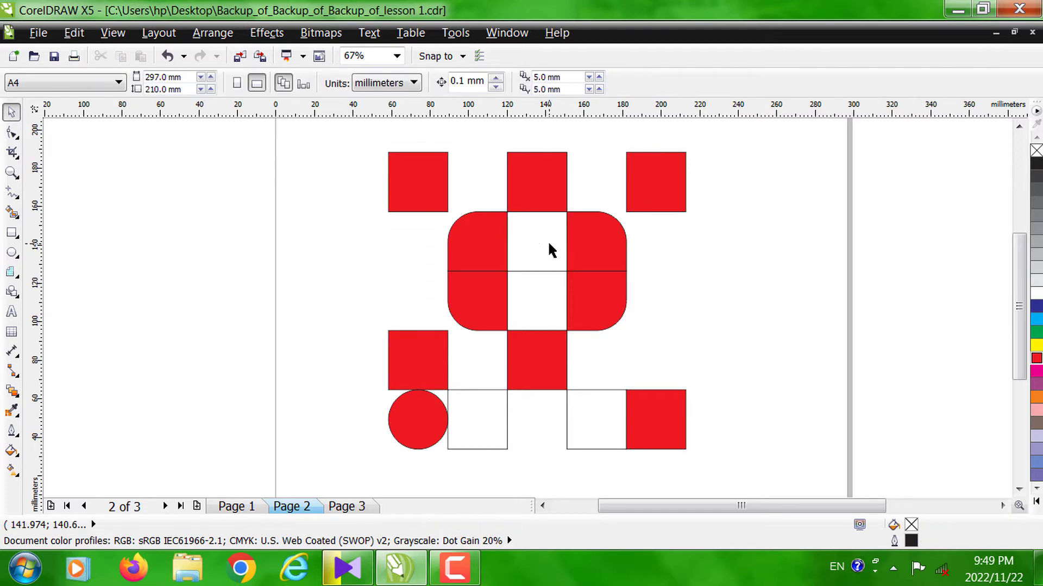
click(529, 310)
key(Delete)
click(455, 569)
click(623, 476)
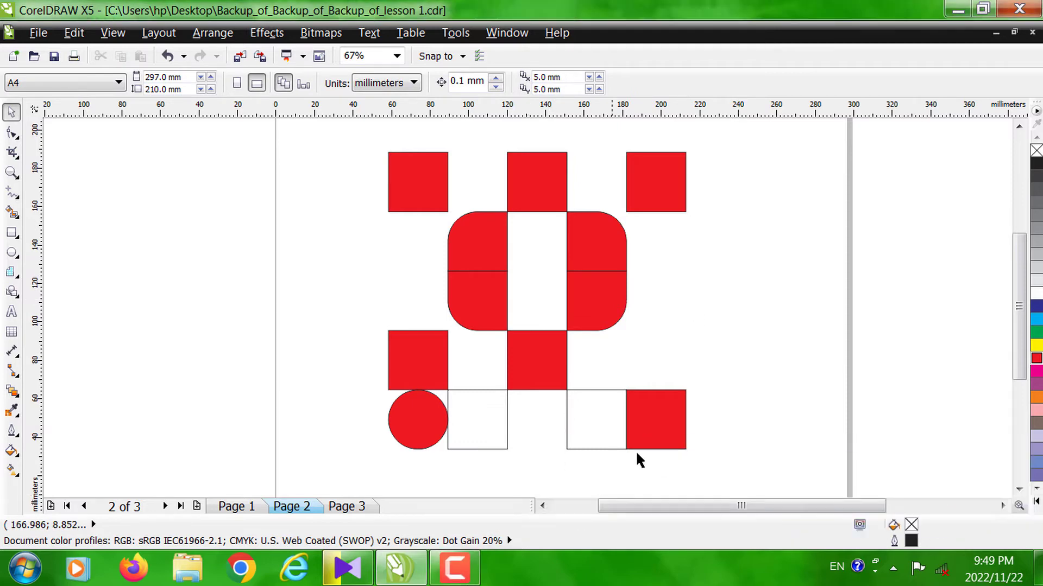
- Undo all the cell deletions and the red fill of the fourth row's third cell
key(ctrl+z)
key(ctrl+z)
key(ctrl+z)
key(ctrl+z)
key(ctrl+z)
key(ctrl+z)
key(ctrl+z)
key(ctrl+z)
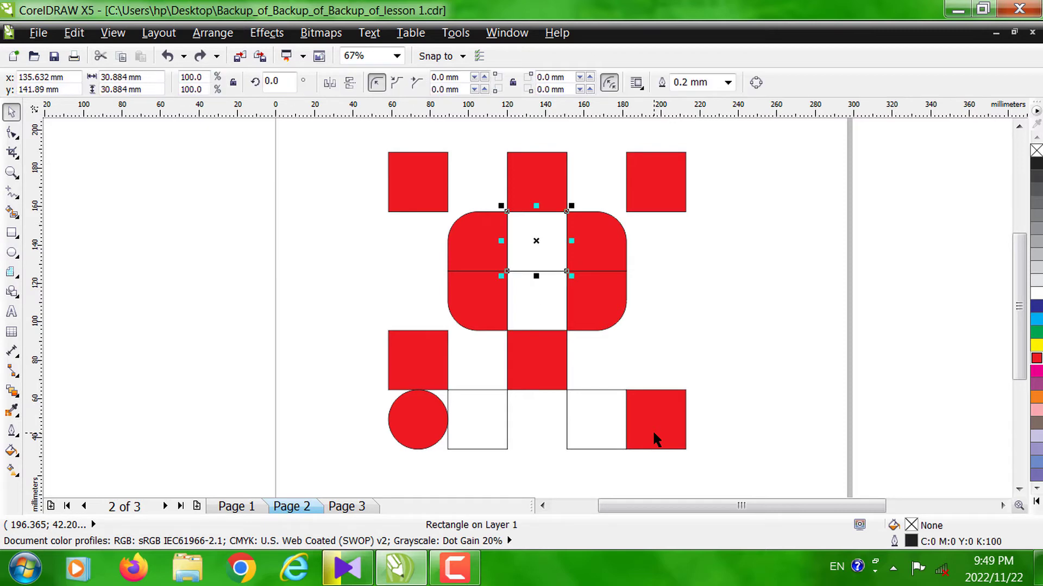
key(ctrl+z)
key(ctrl+z)
key(ctrl+z)
key(ctrl+z)
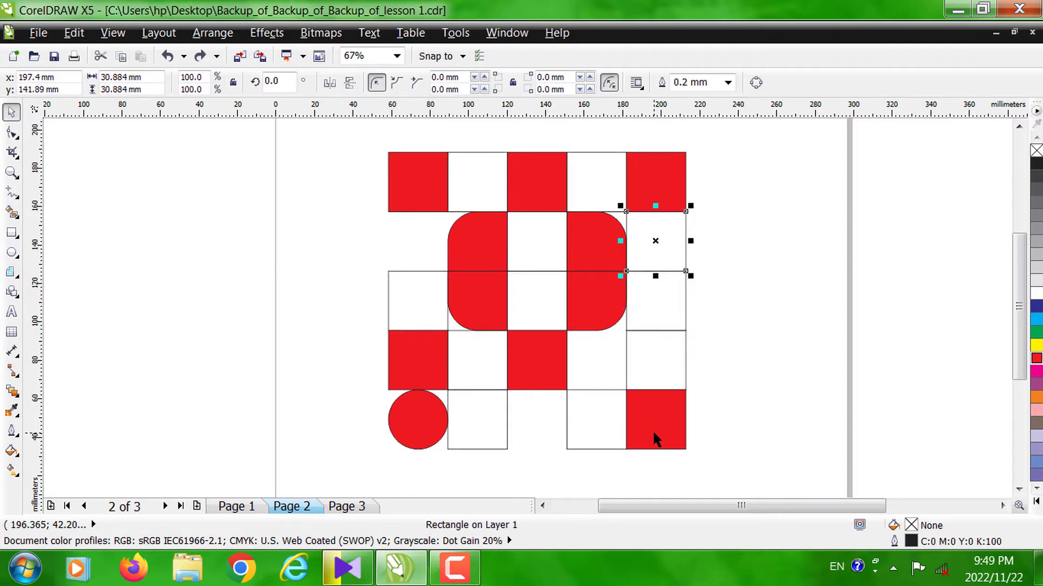
key(ctrl+z)
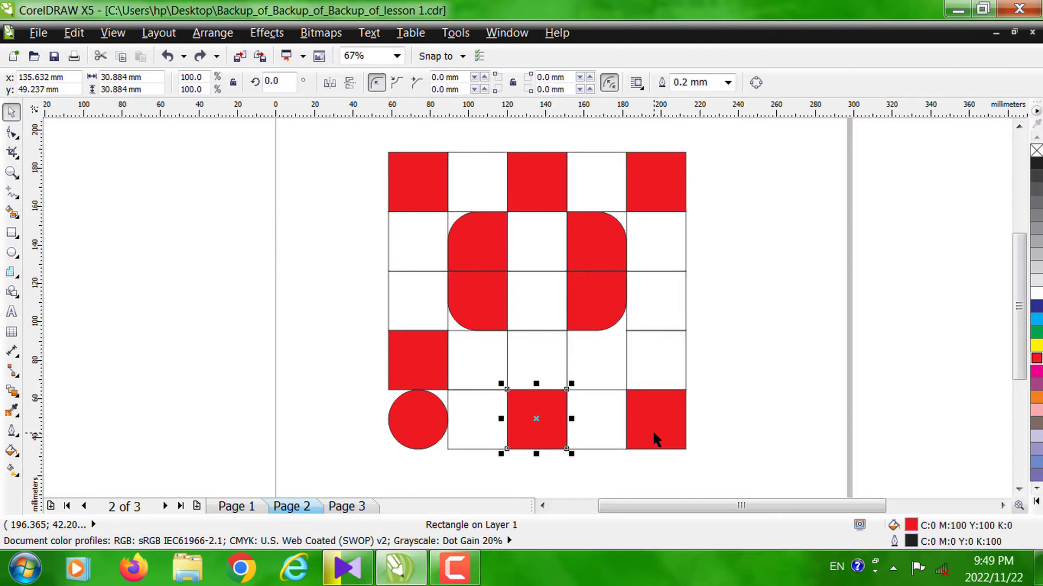
key(ctrl+z)
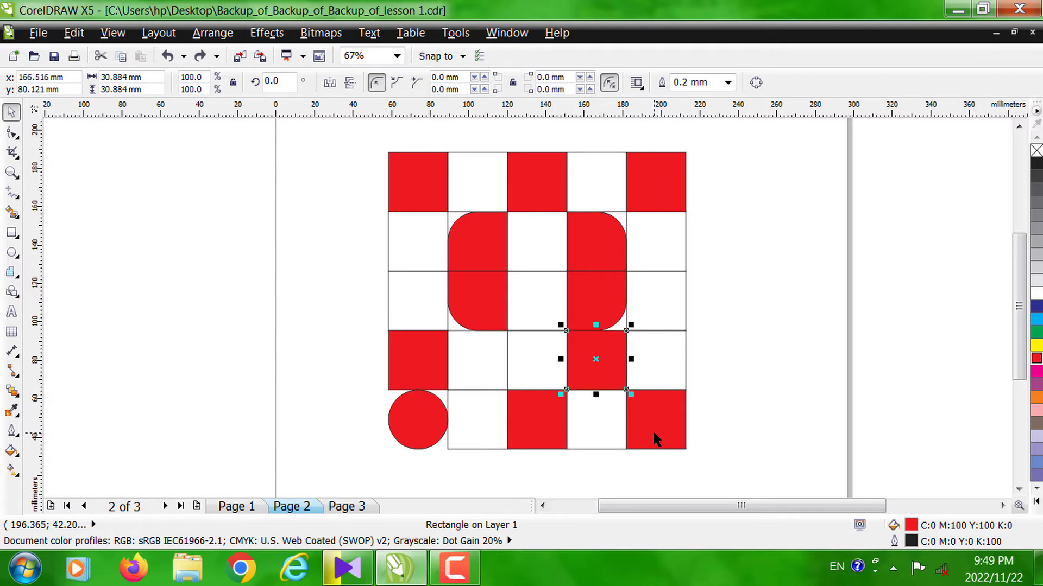
click(455, 567)
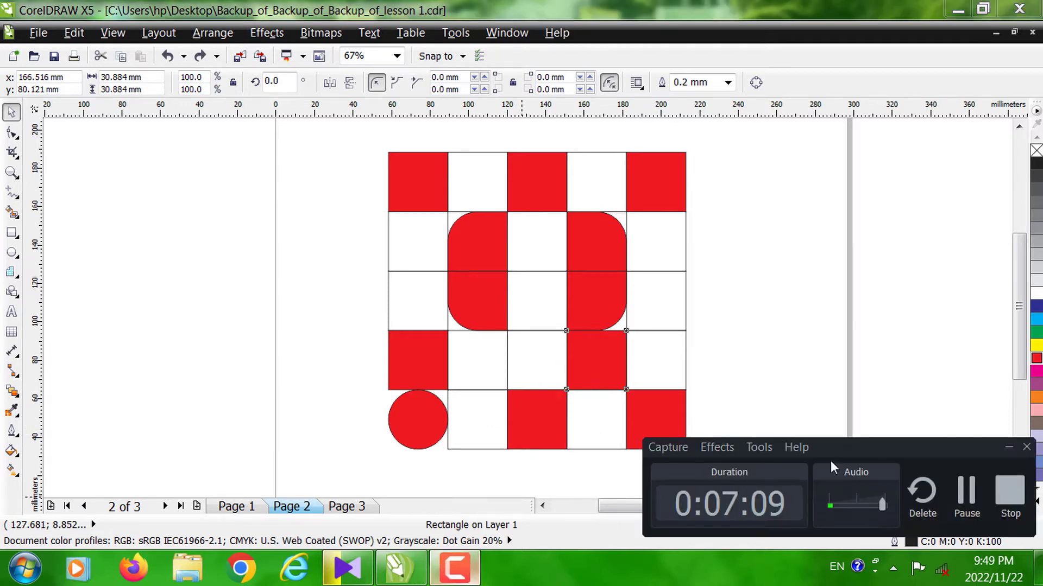
click(966, 491)
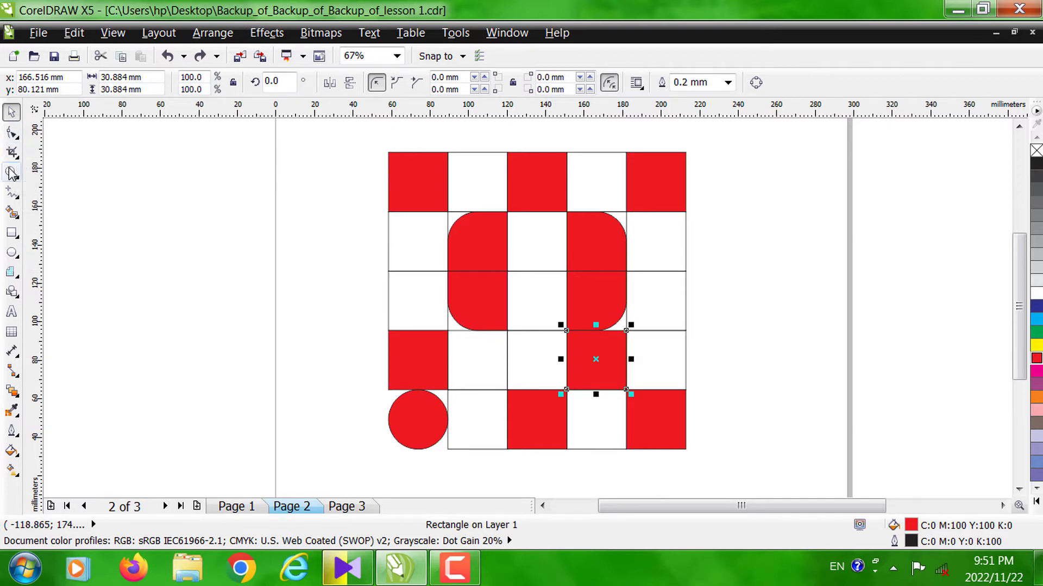
- Select all 25 grid cells on Page 2 and delete them
drag(349, 134, 759, 469)
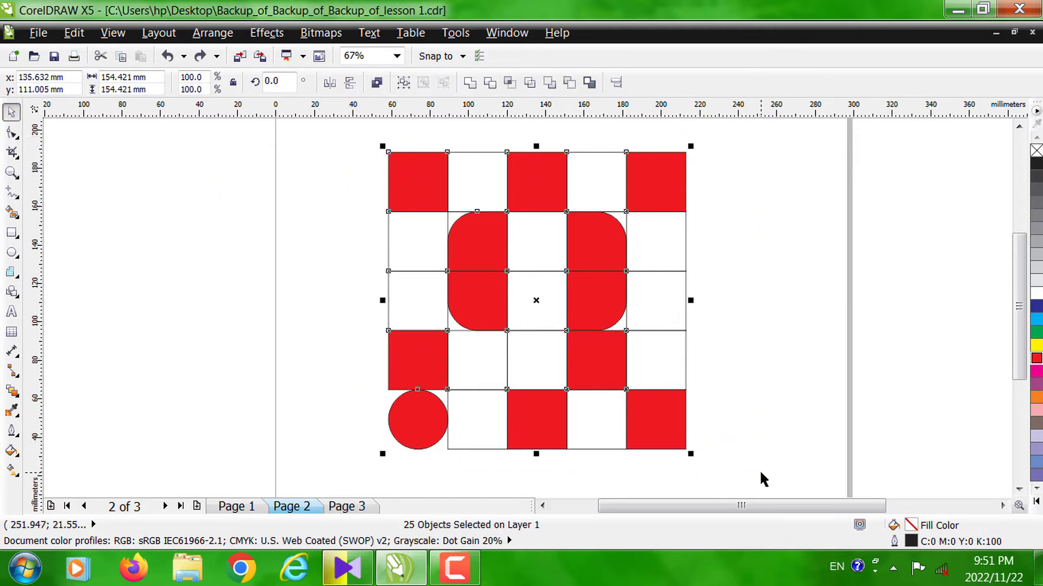
key(Delete)
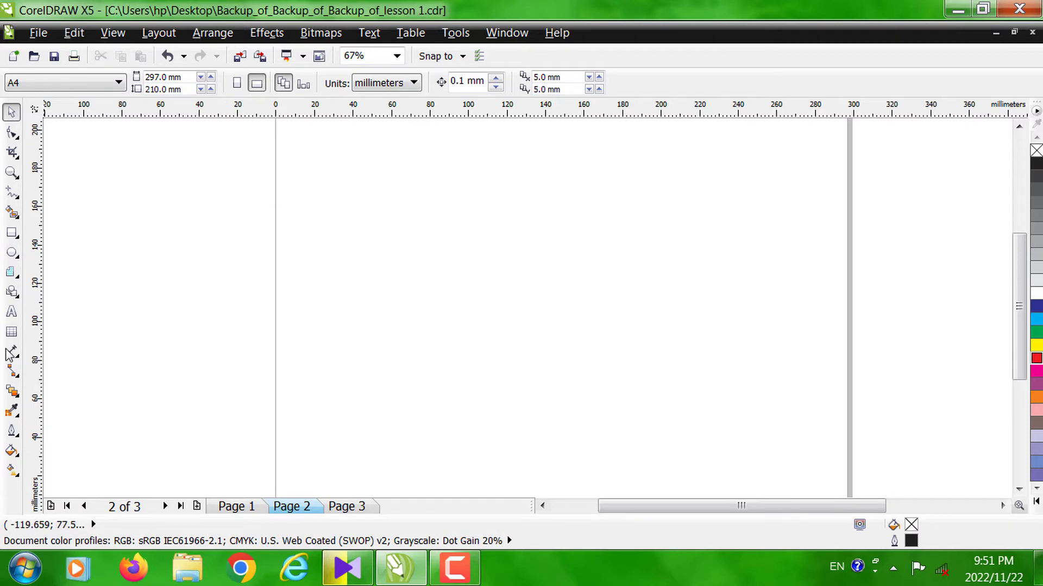
- Draw a 5 by 5 Graph Paper grid about 133 mm wide and 137 mm high on Page 2
click(18, 277)
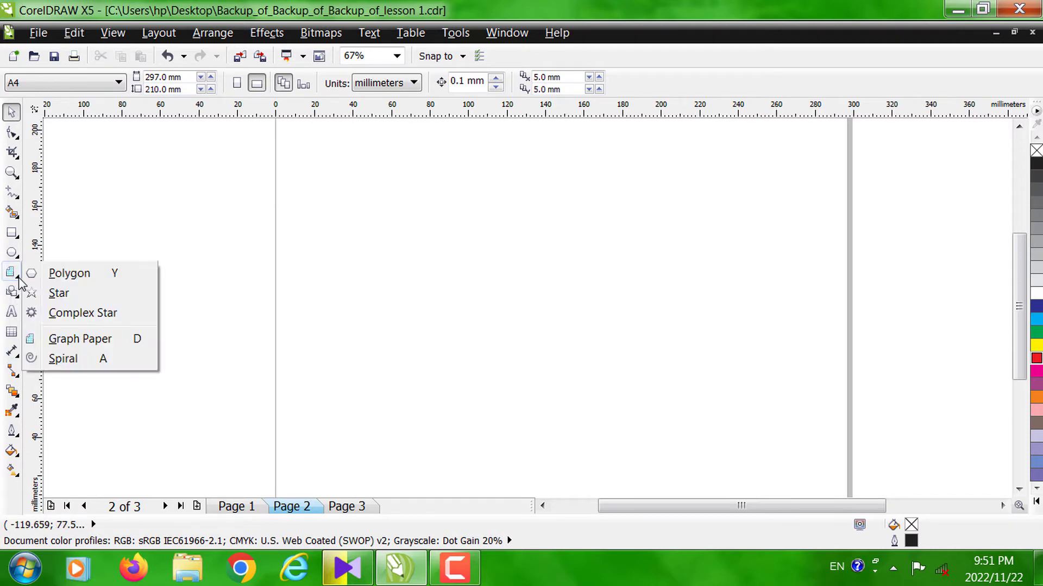
click(84, 347)
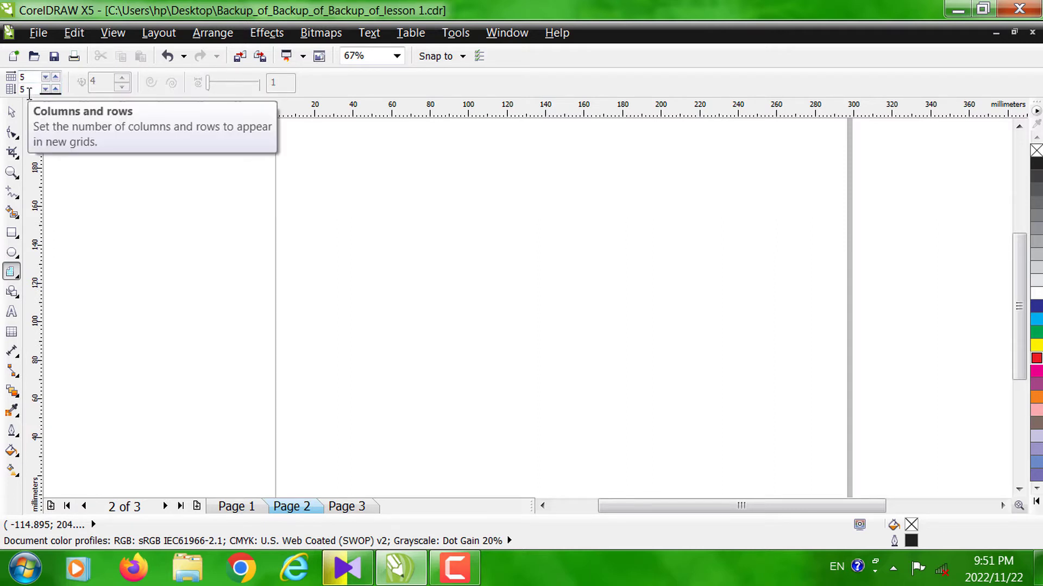
drag(356, 159, 615, 422)
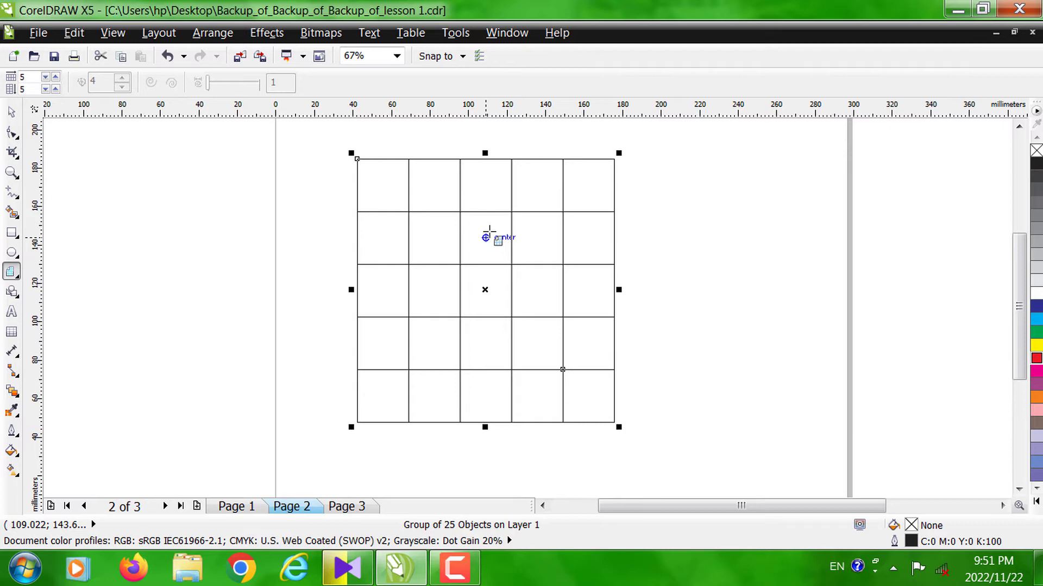
- Set the grid's outline width to 0.75 mm
double_click(911, 541)
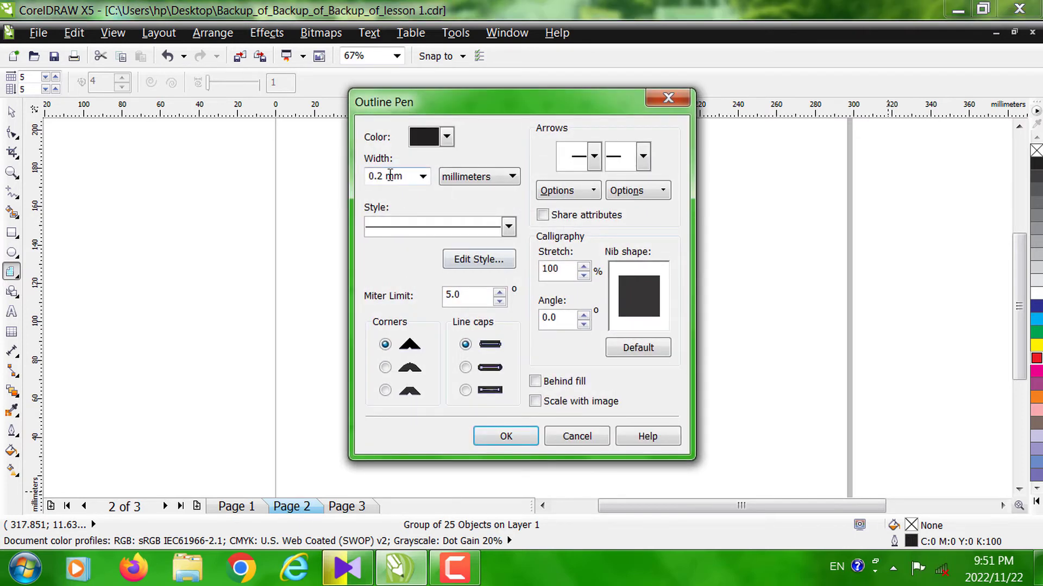
click(422, 176)
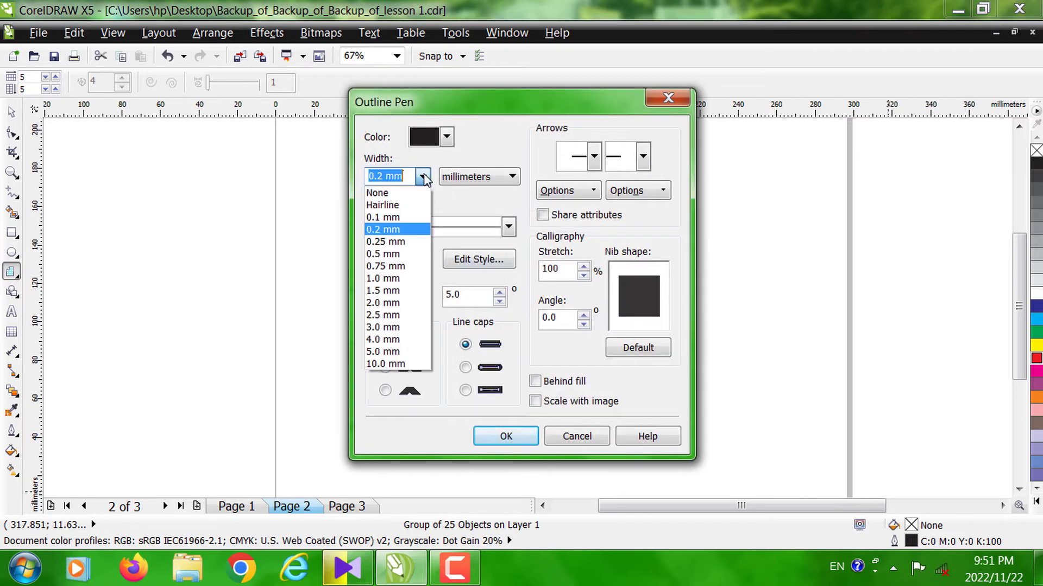
click(407, 265)
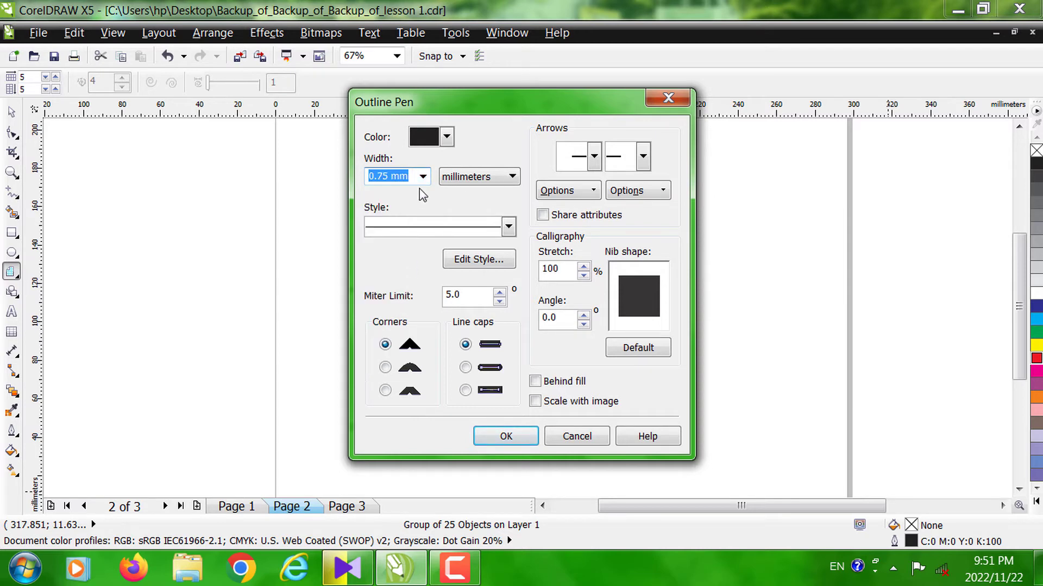
click(522, 432)
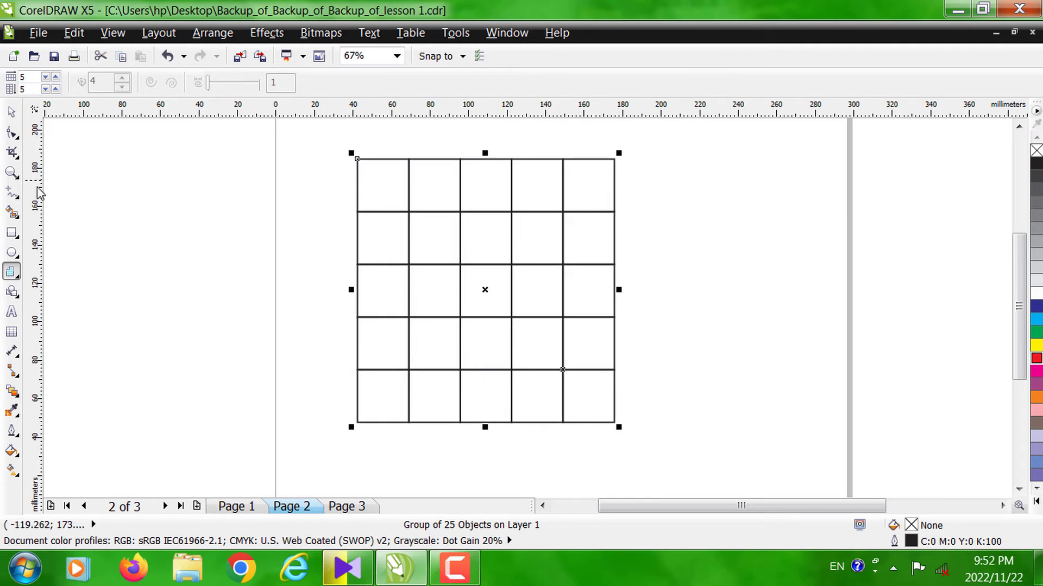
- Add an artistic text column beside the grid with the numbers 1 to 10, one per line
click(12, 313)
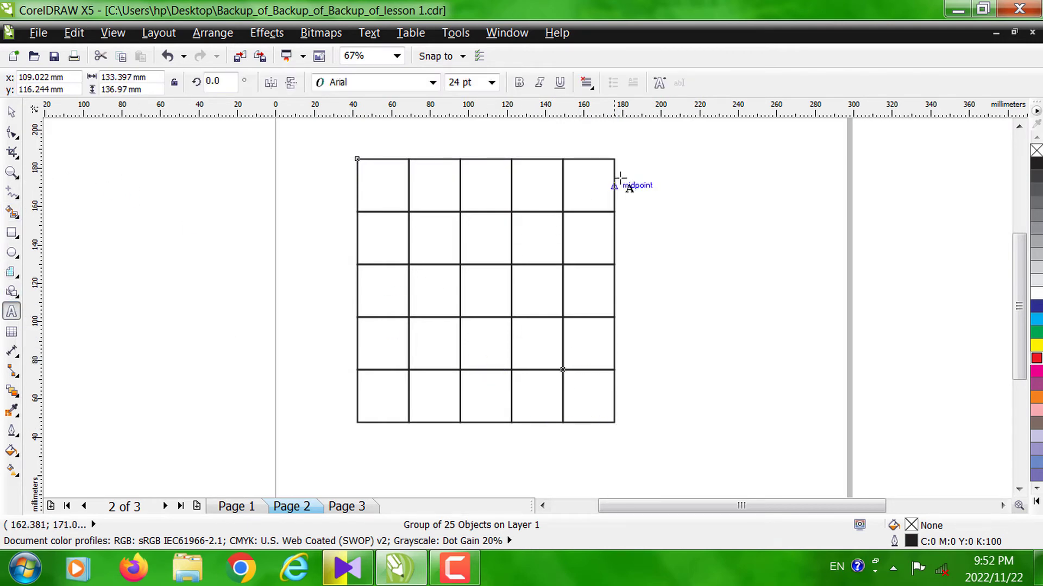
click(679, 177)
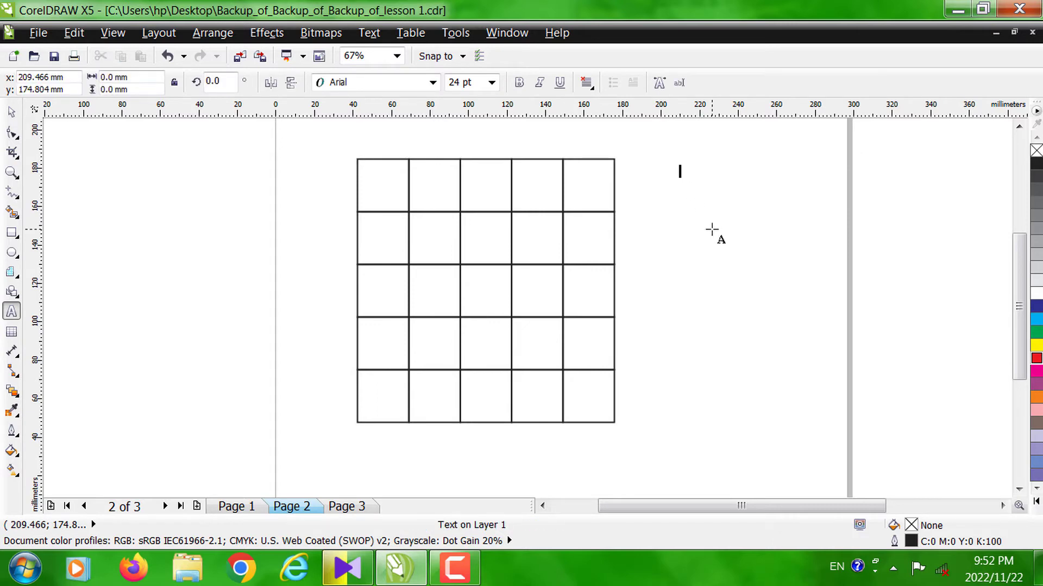
text(1)
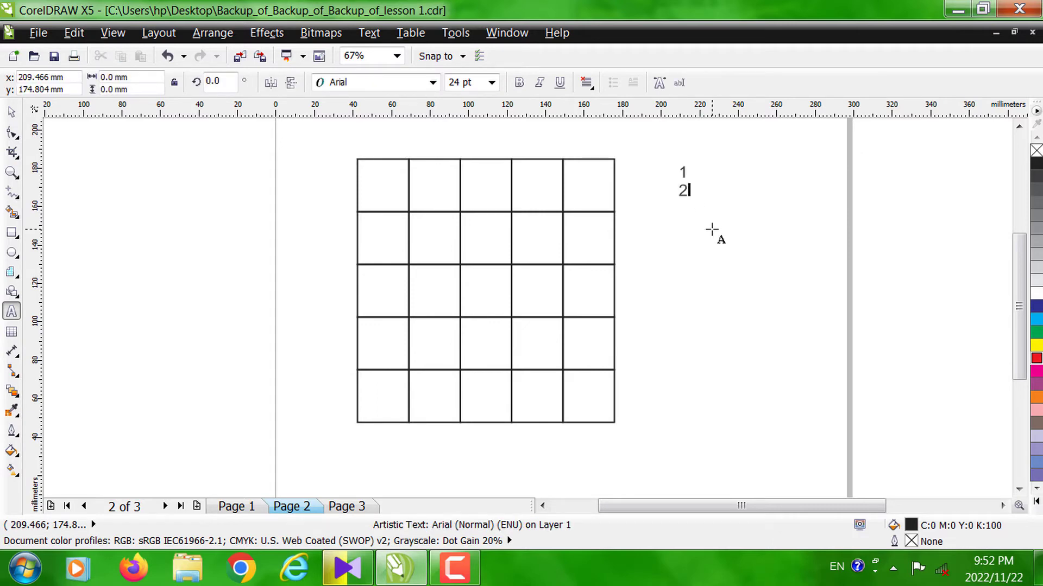
text(5)
key(Return)
text(9)
key(Return)
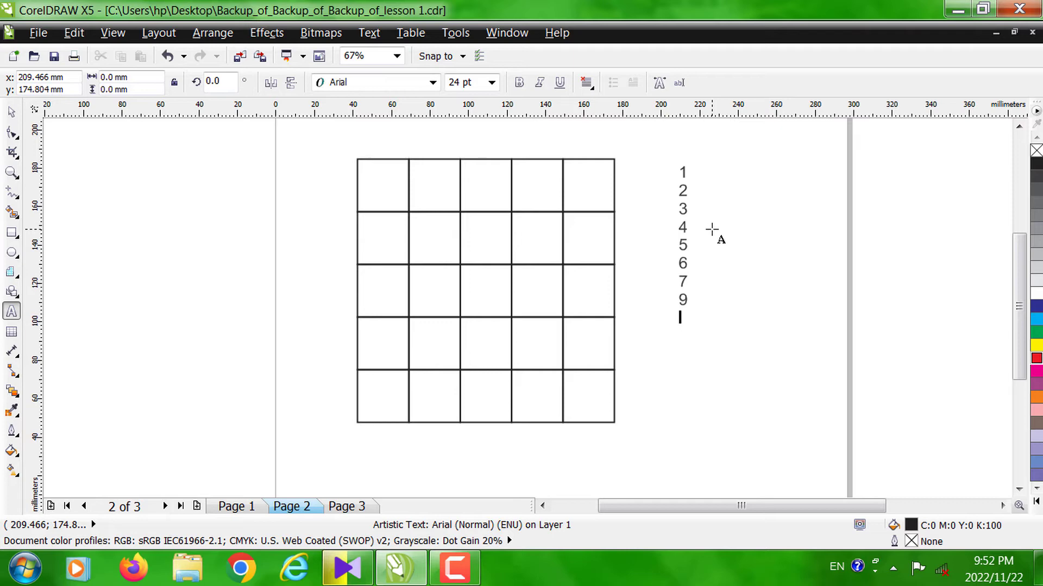
text(8 )
text(9 )
text(10)
key(ctrl+space)
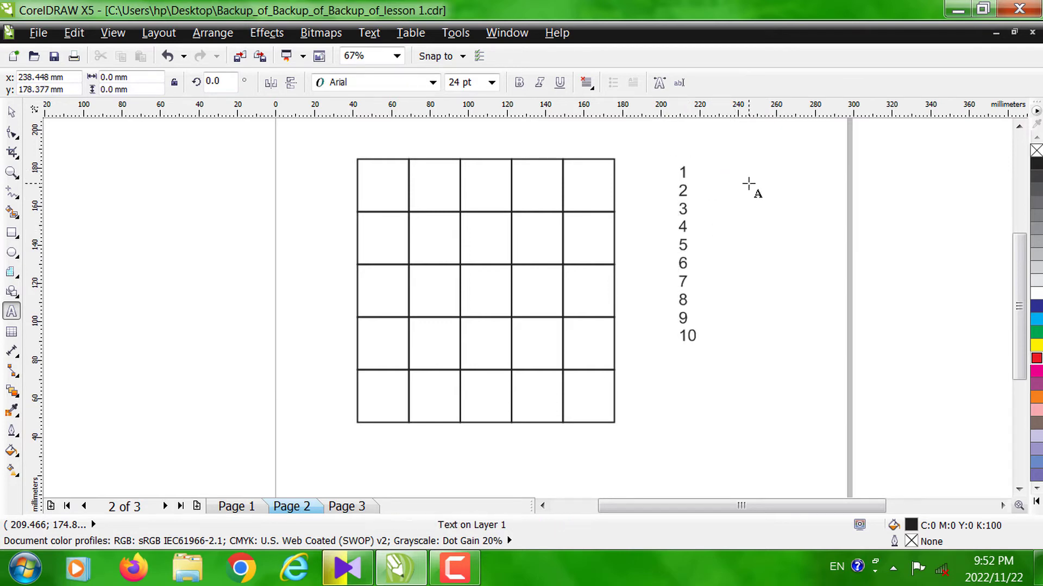
- Add a second artistic text column beside the first with the numbers 11 to 20, one per line
click(748, 184)
text(11)
key(Return)
text(12 )
text(13 )
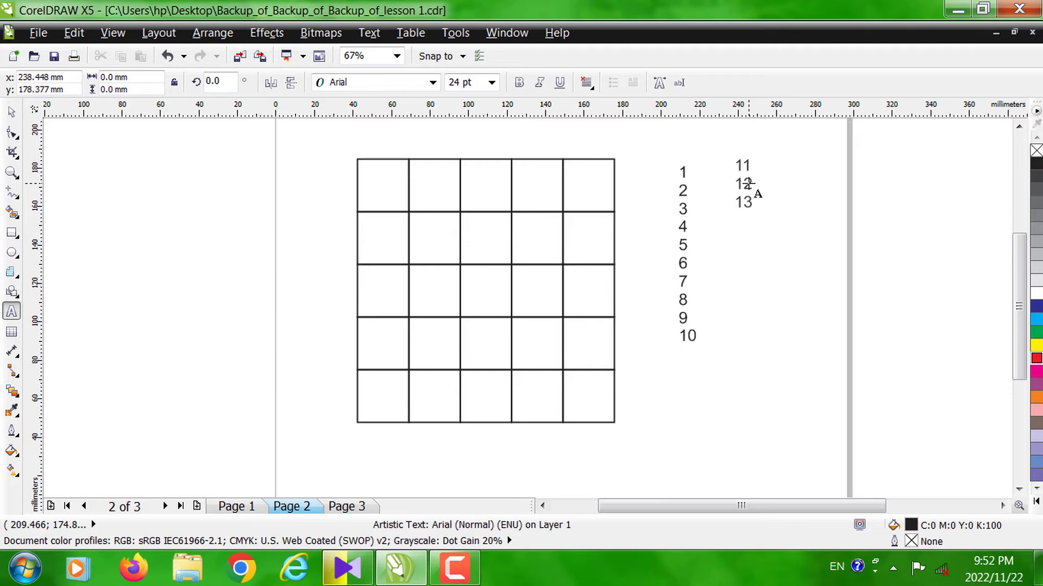
text(14 15 16 17 18)
key(Return)
text(19)
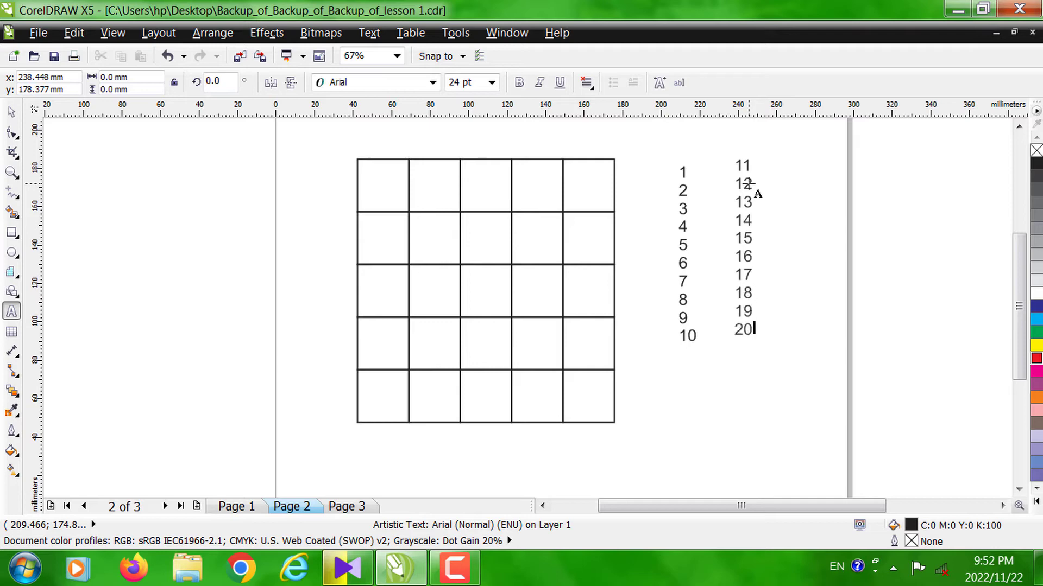
- Add a third artistic text column with the numbers 21 to 31, one per line
click(783, 171)
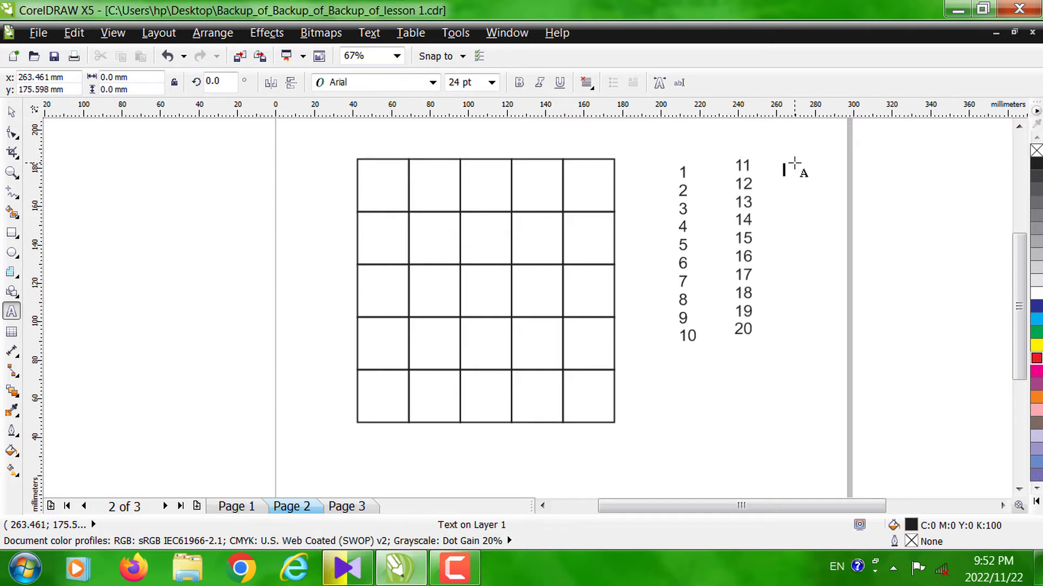
text(21)
key(Return)
text(22)
key(Return)
text(23)
key(Return)
text(24)
key(Return)
text(25)
key(Return)
text(26 27)
key(Return)
text(28)
key(Return)
text(29)
key(Return)
text(30)
key(Return)
text(30)
key(Return)
key(BackSpace)
key(BackSpace)
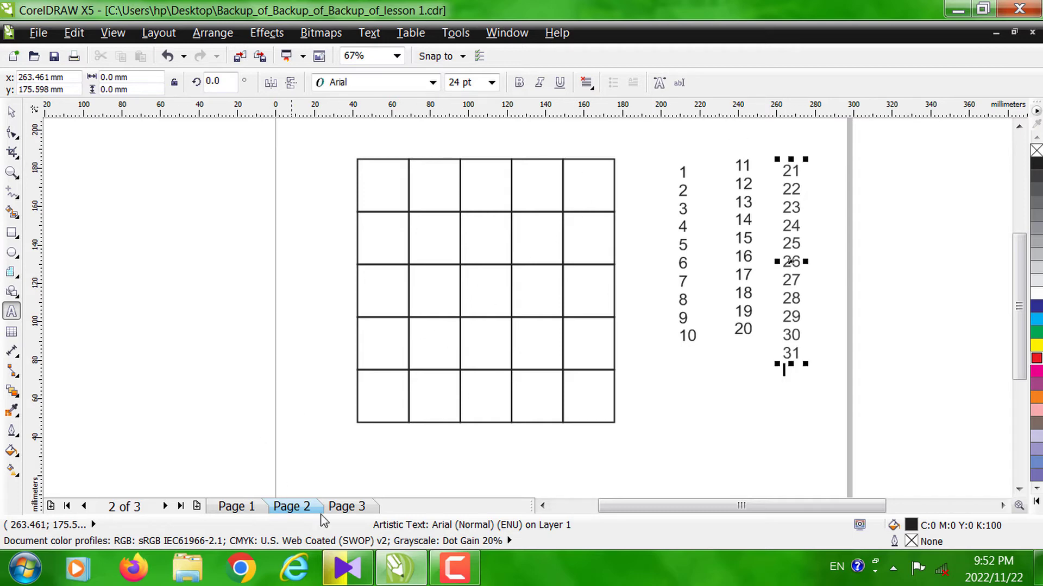
click(462, 563)
click(966, 491)
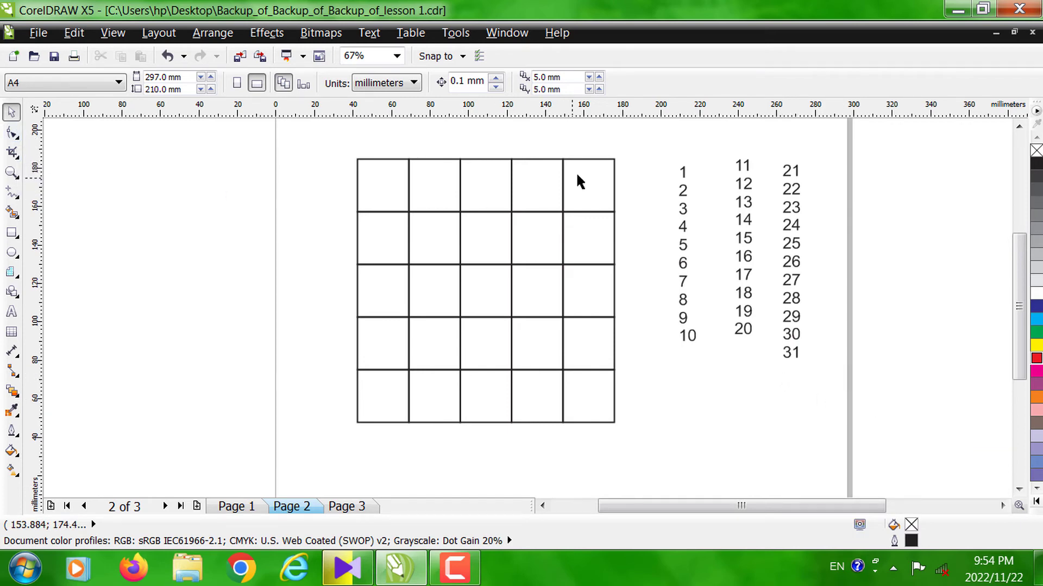
- Enlarge the 1 to 10 column to about 33 pt, make it bold and move it closer to the grid
drag(661, 153, 719, 412)
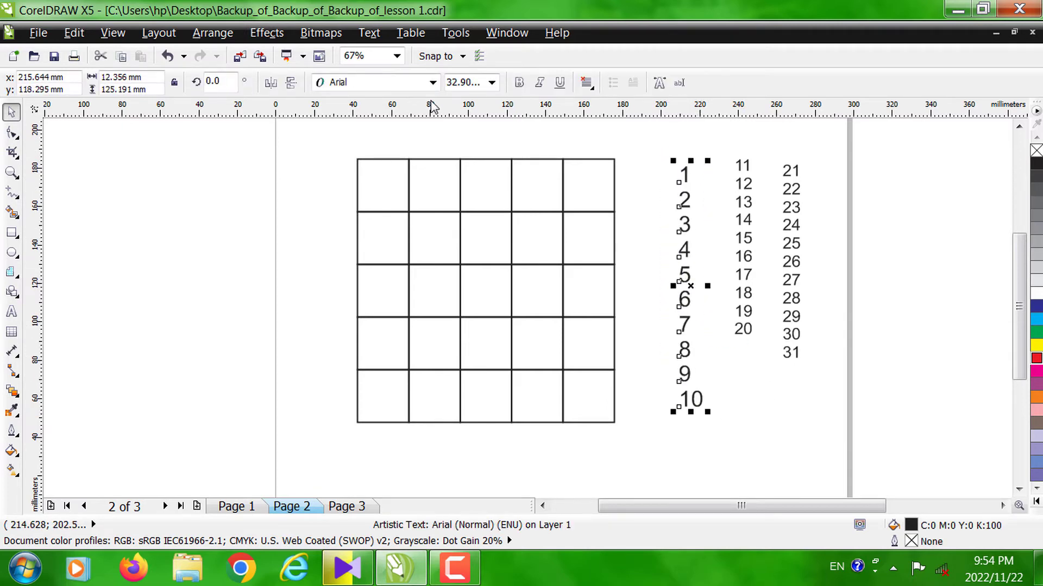
click(519, 83)
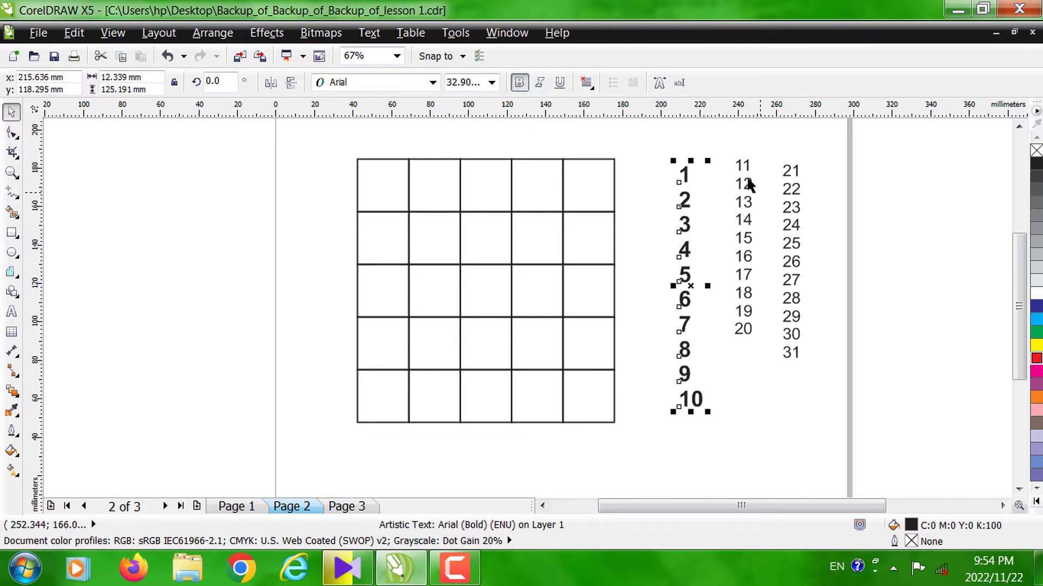
click(665, 202)
drag(683, 179, 666, 175)
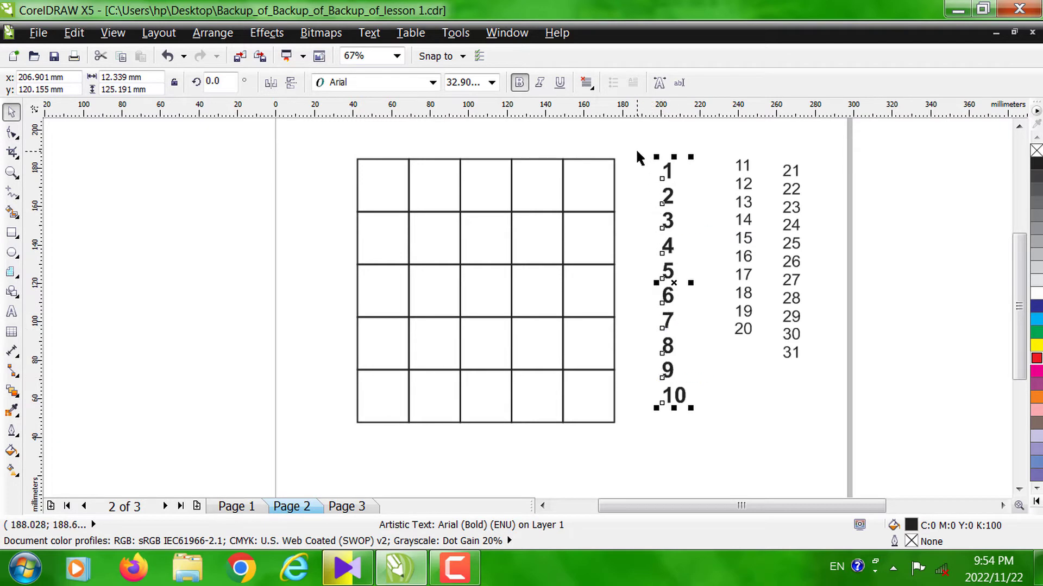
- Break the 1 to 10 text column apart into separate numbers and shift 1, 2 and 3 slightly towards the grid
click(226, 33)
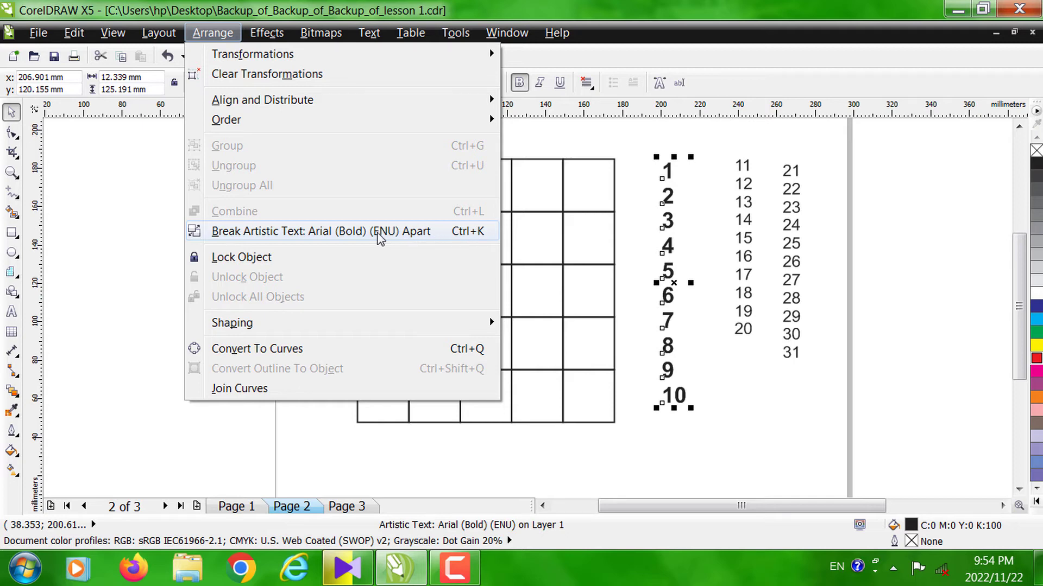
click(355, 231)
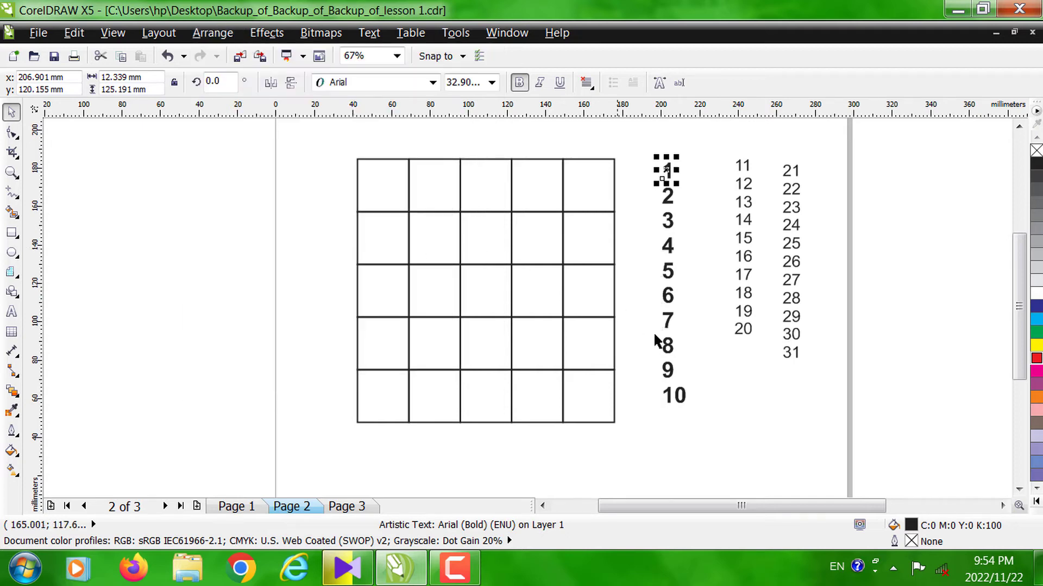
click(712, 344)
drag(666, 169, 653, 225)
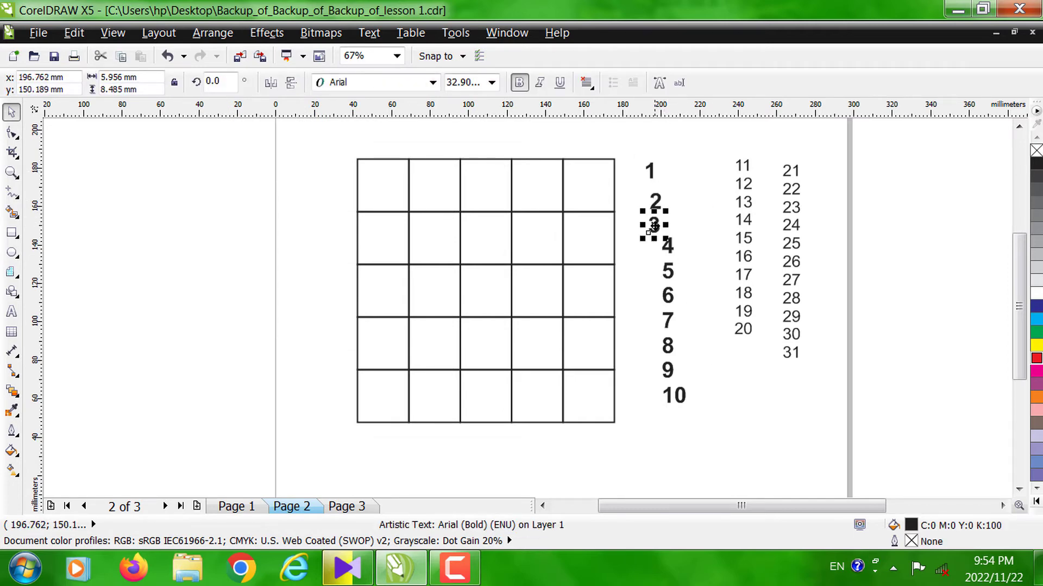
click(693, 214)
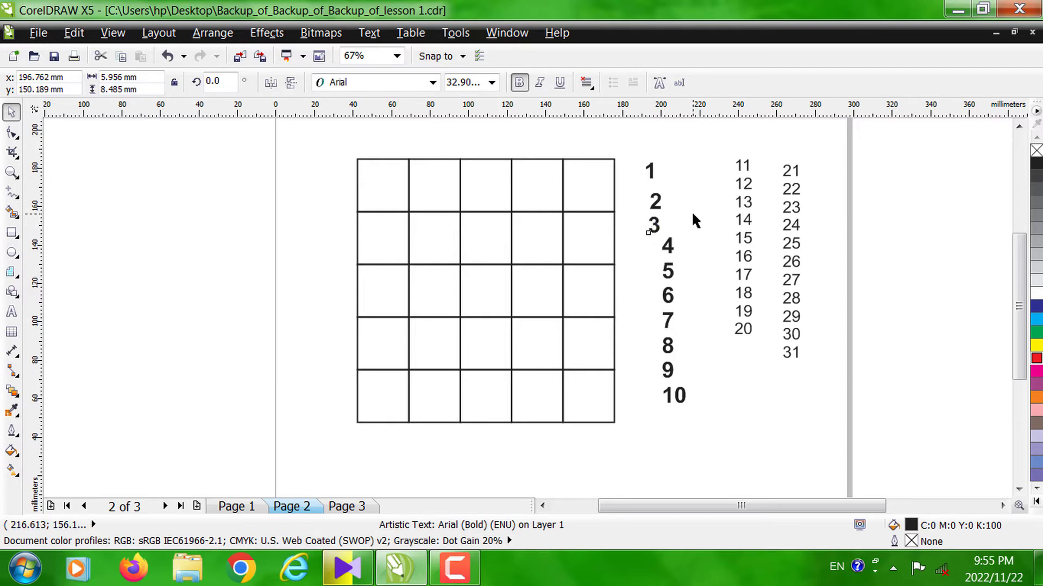
- Enlarge the 11 to 20 column to about 31 pt and the 21 to 31 column to about 27 pt, making both bold
drag(715, 146, 770, 391)
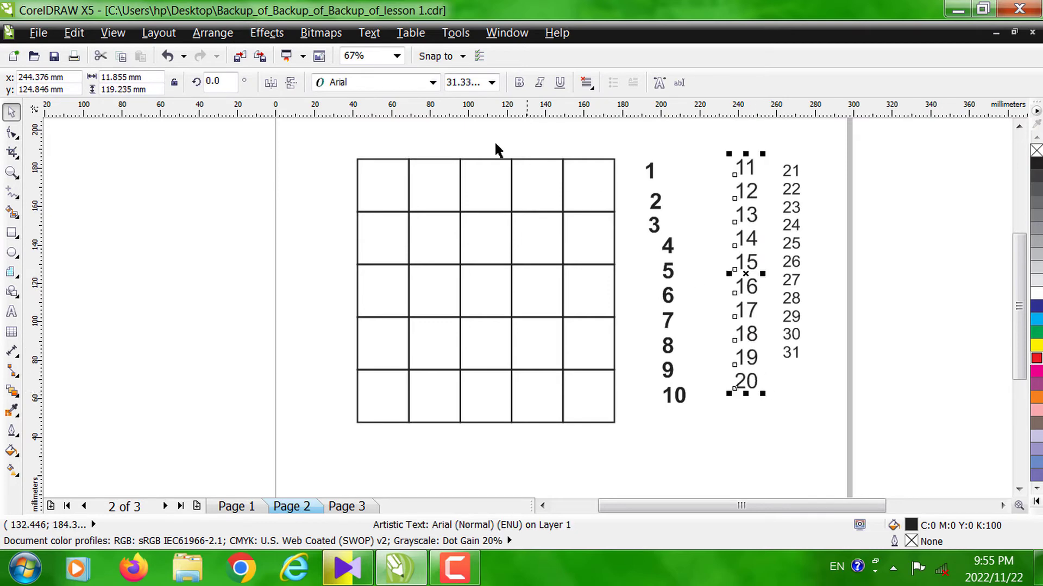
click(519, 82)
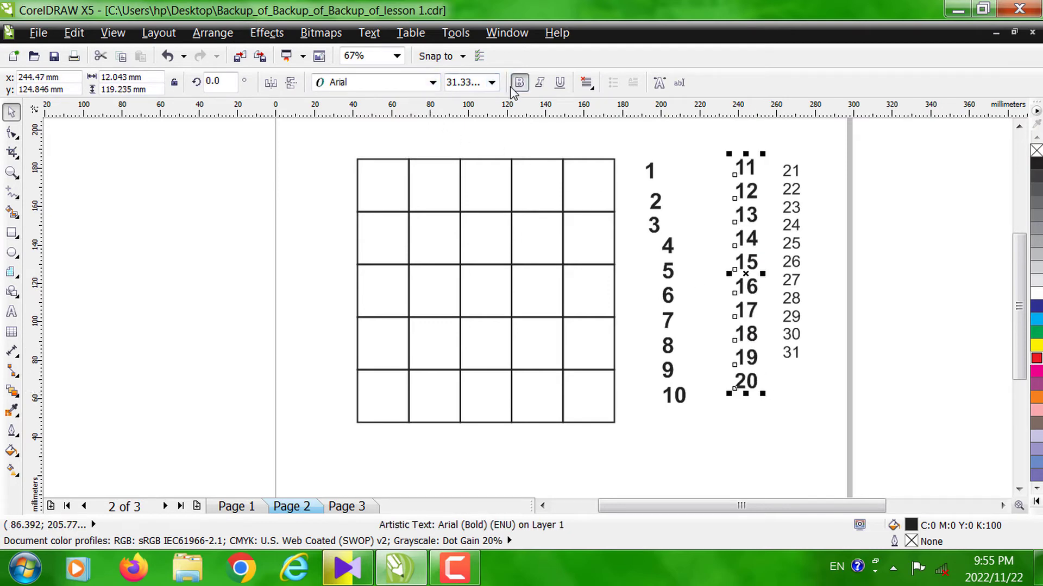
click(806, 149)
drag(817, 152, 807, 400)
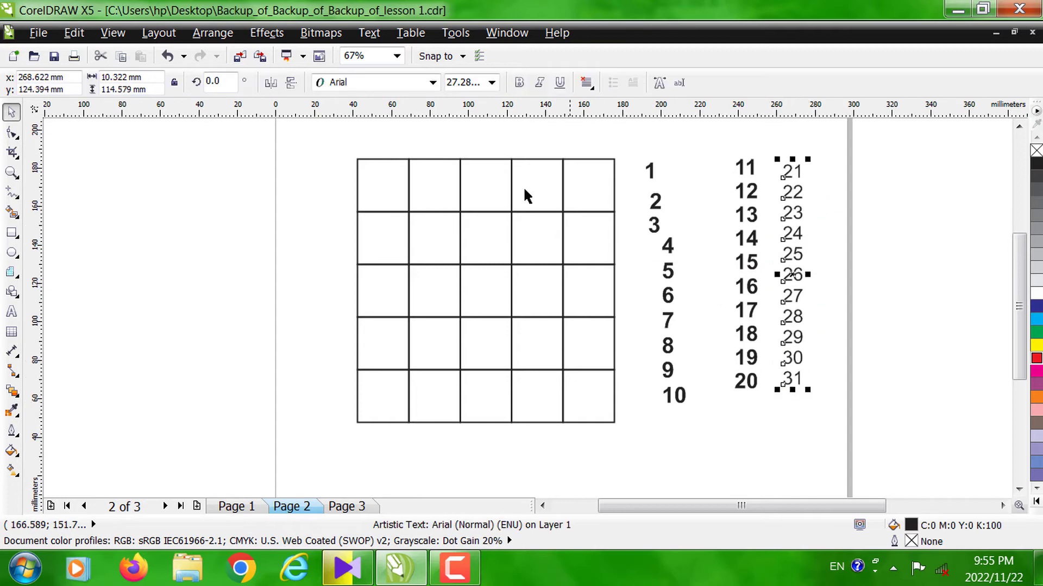
click(519, 83)
- Break the 21 to 31 and 11 to 20 text columns apart into separate numbers
click(212, 32)
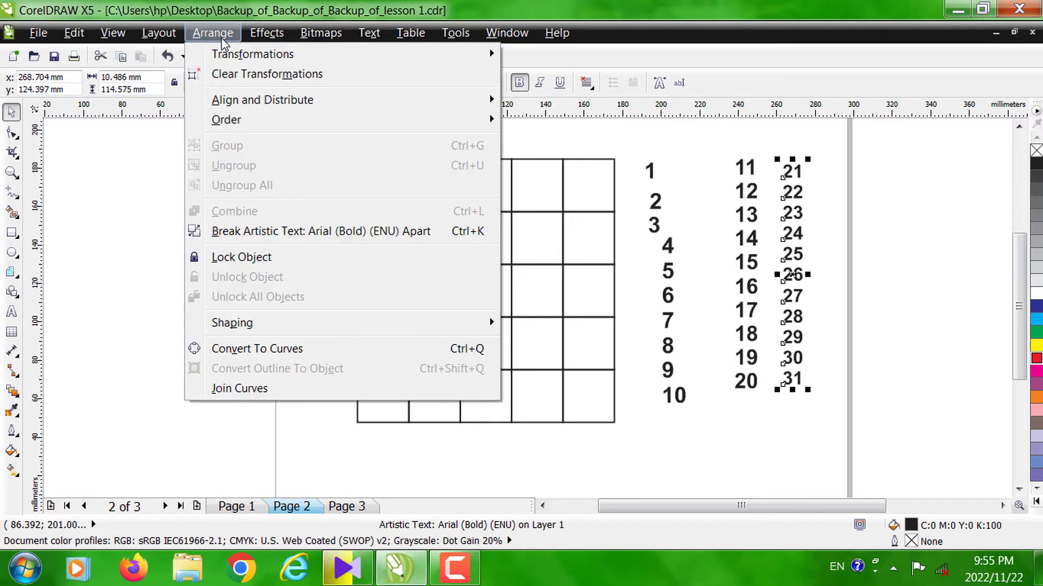
click(271, 233)
drag(730, 137, 765, 396)
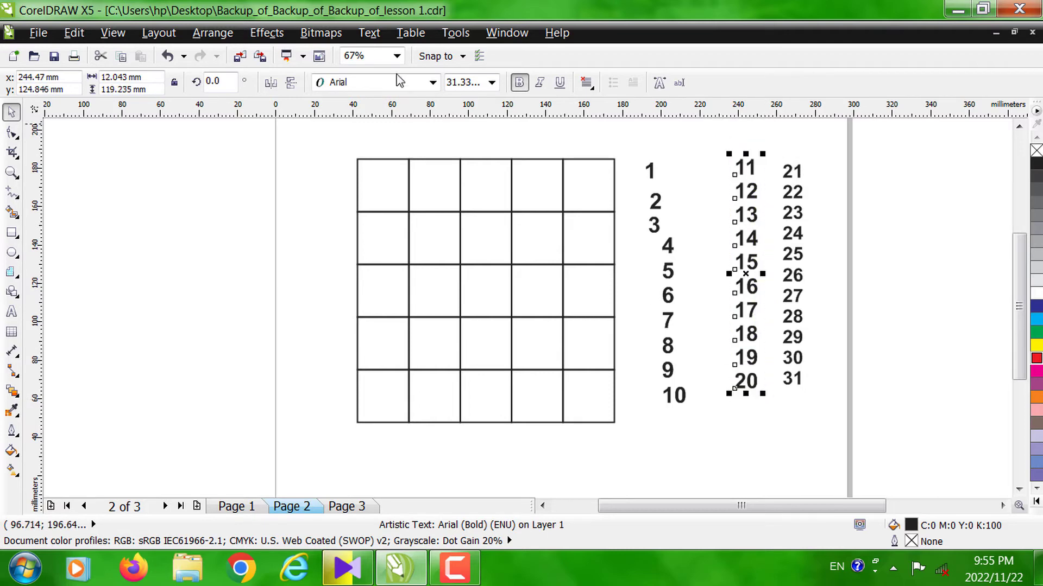
click(212, 32)
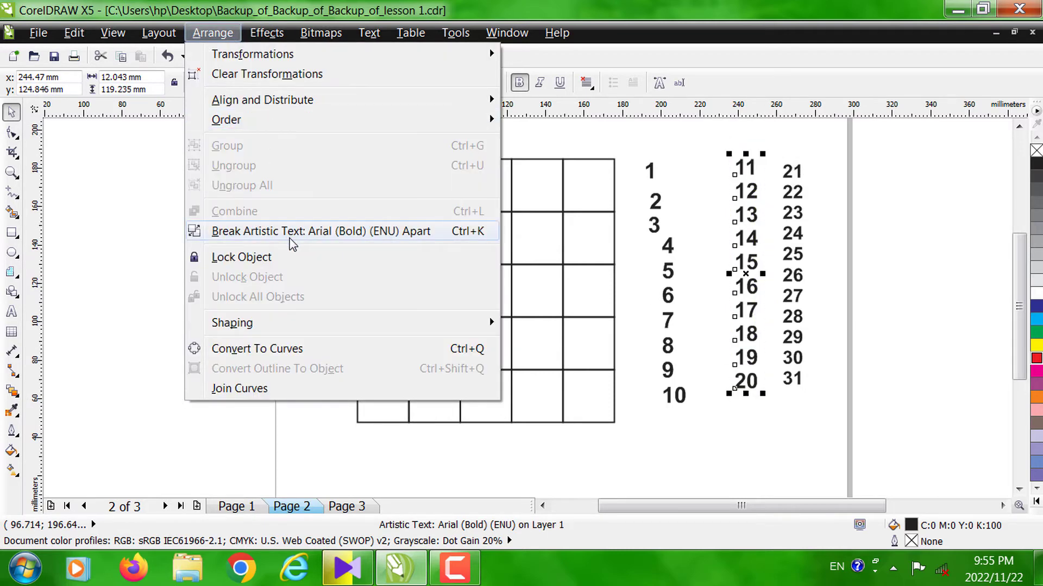
click(292, 244)
click(693, 355)
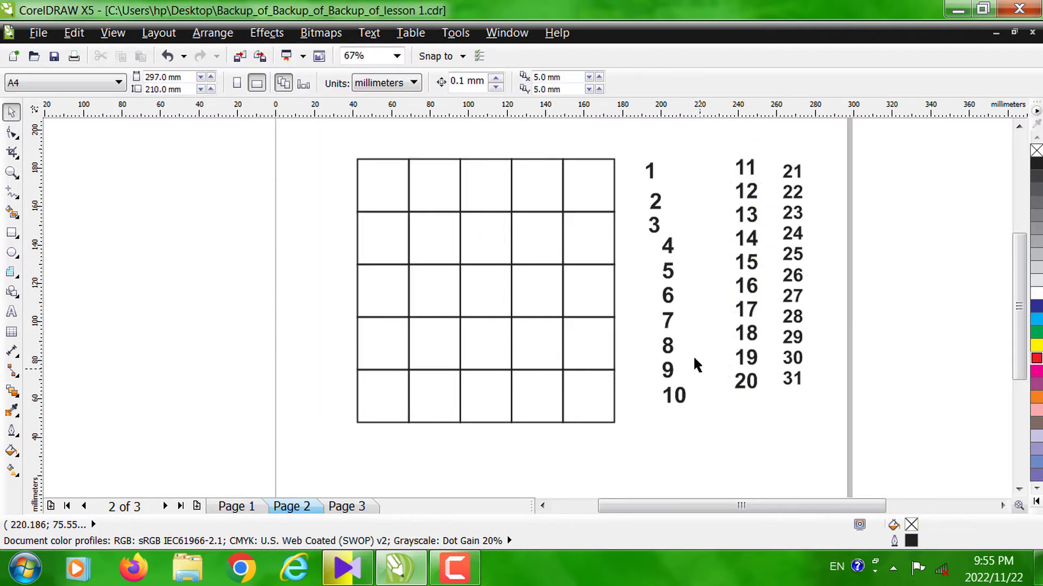
- Align the number 1 with the whole grid by their vertical centre lines and top edges
click(649, 170)
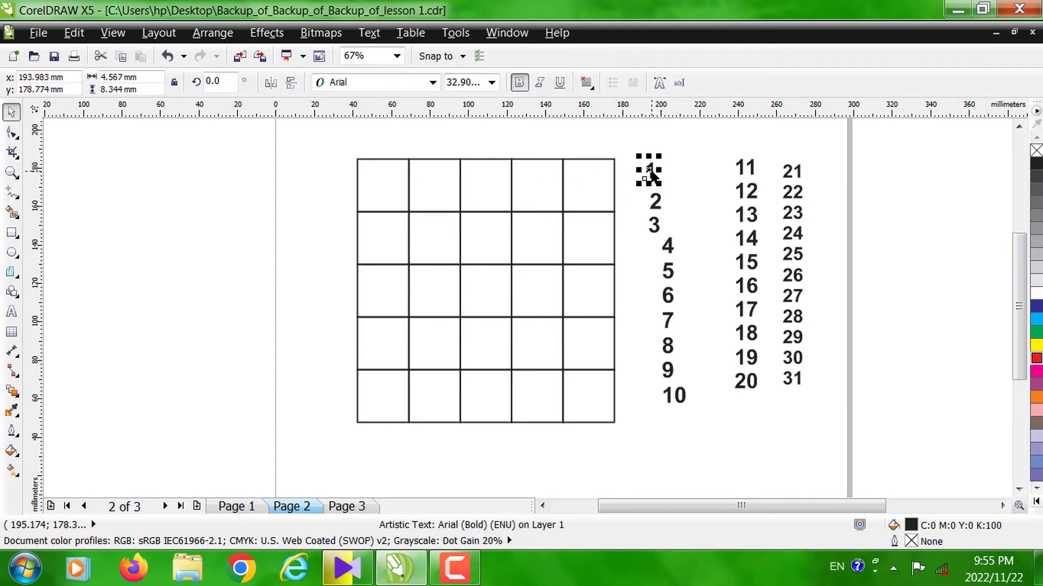
shift+click(401, 182)
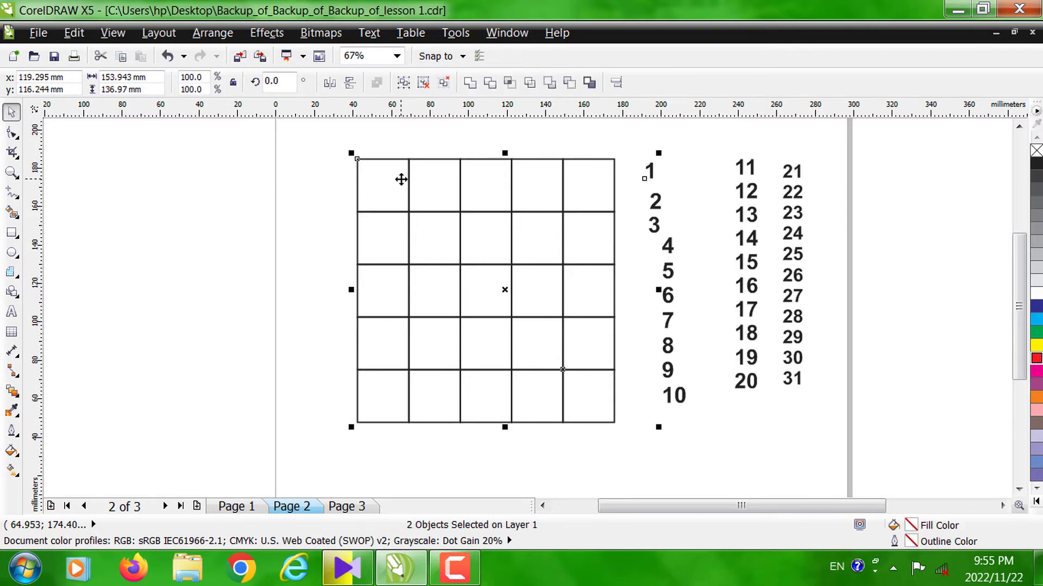
key(c)
key(t)
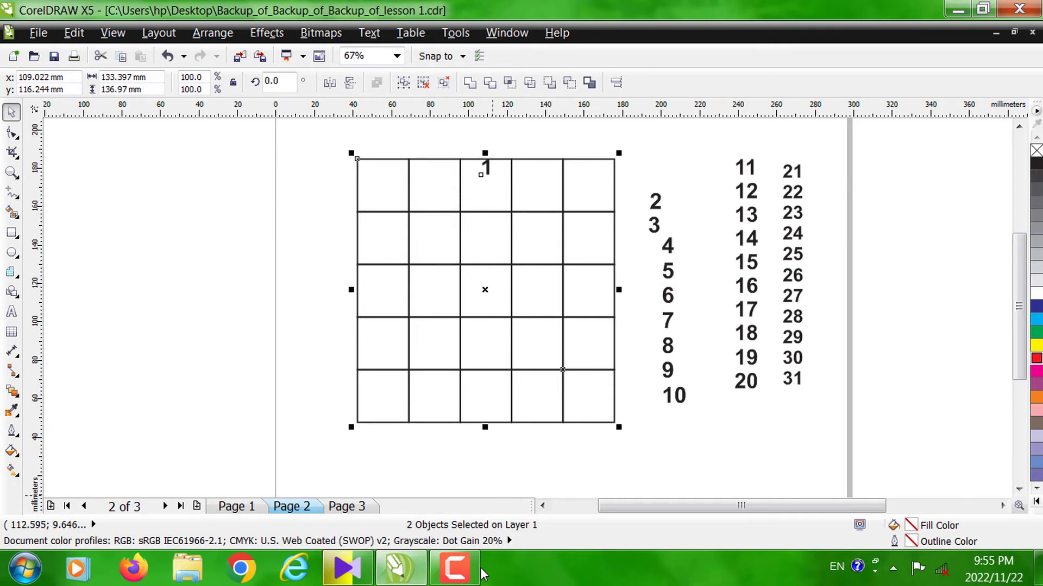
click(454, 568)
click(965, 488)
click(965, 488)
click(456, 578)
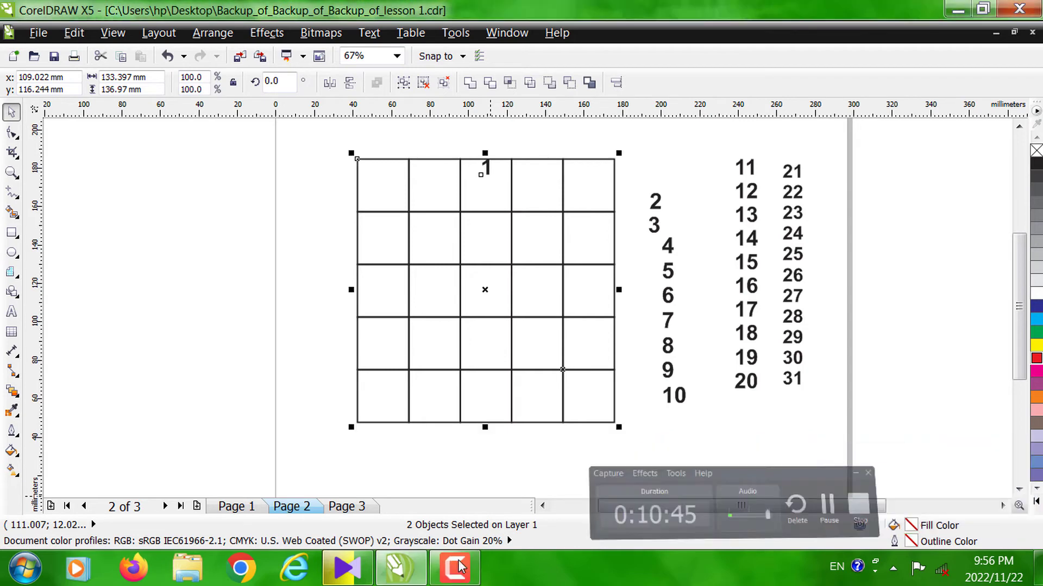
- Undo the alignment of the number 1 with the whole grid and clear the selection
click(656, 159)
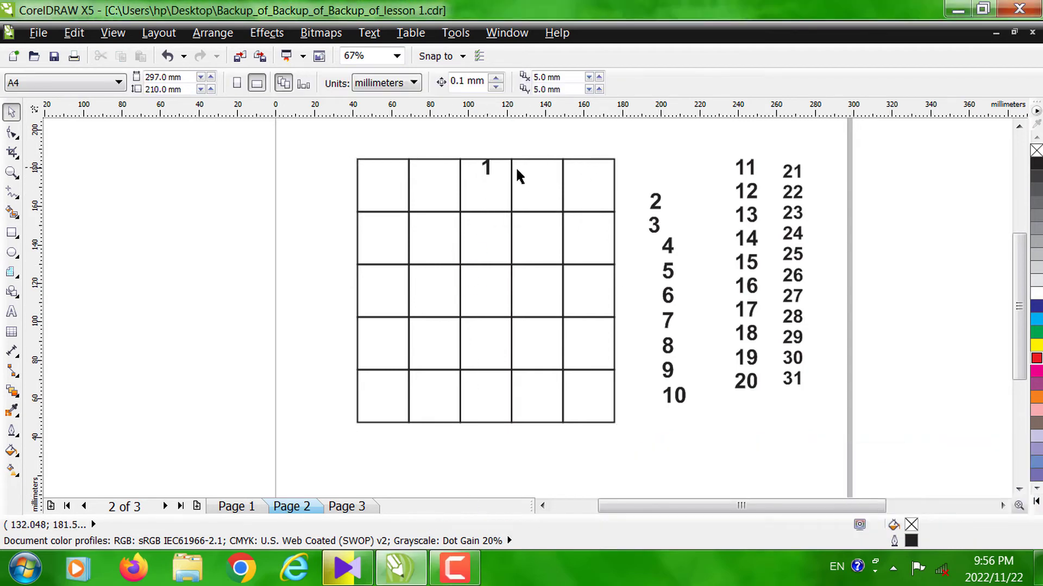
click(485, 168)
key(ctrl+z)
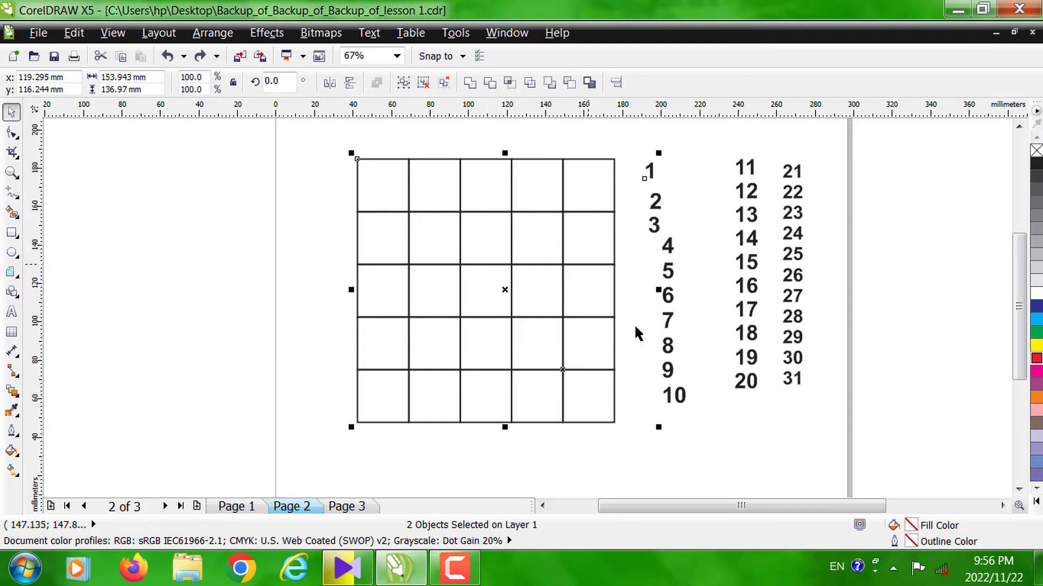
click(740, 407)
- Ungroup the 5 by 5 grid into individual cells
click(407, 202)
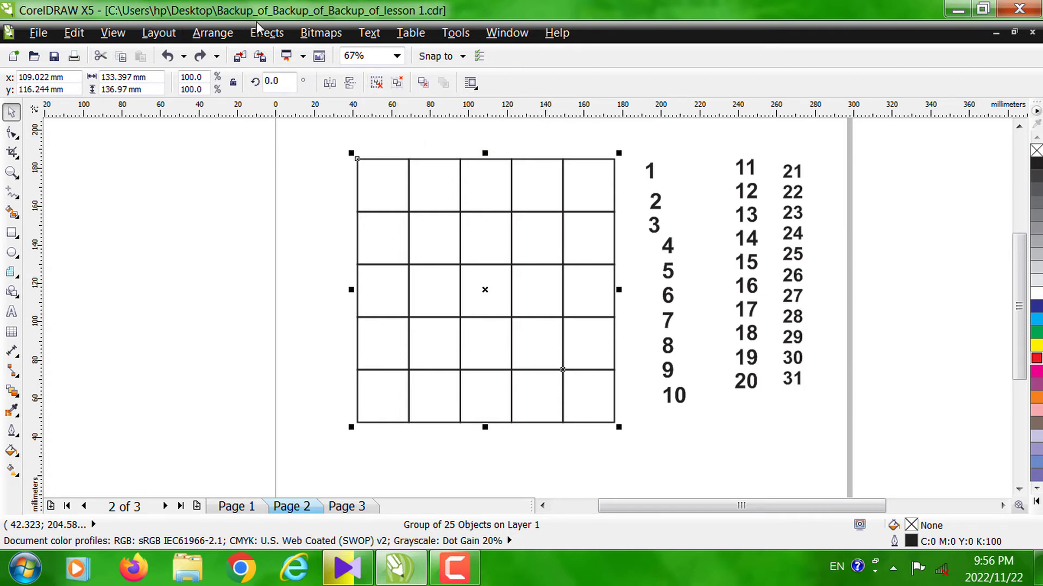
click(213, 33)
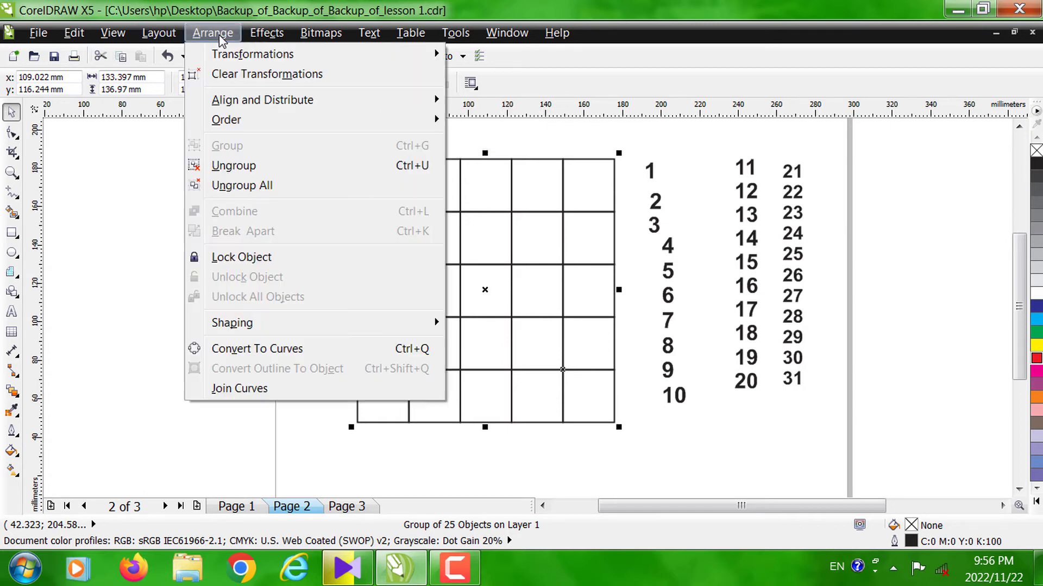
click(244, 173)
click(243, 181)
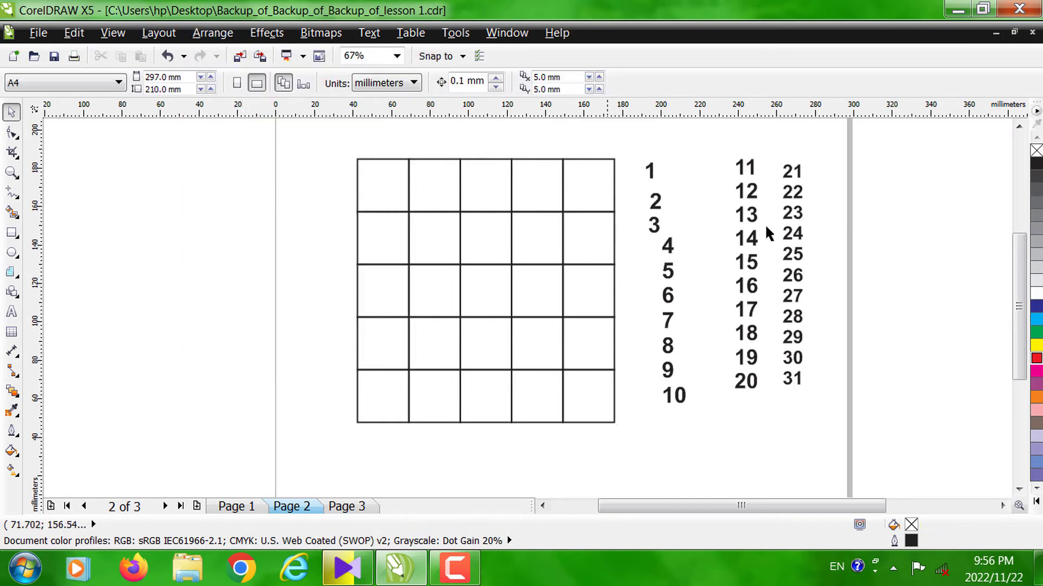
- Align the number 1 to the centre of the first cell in the top row, both horizontally and vertically
click(647, 174)
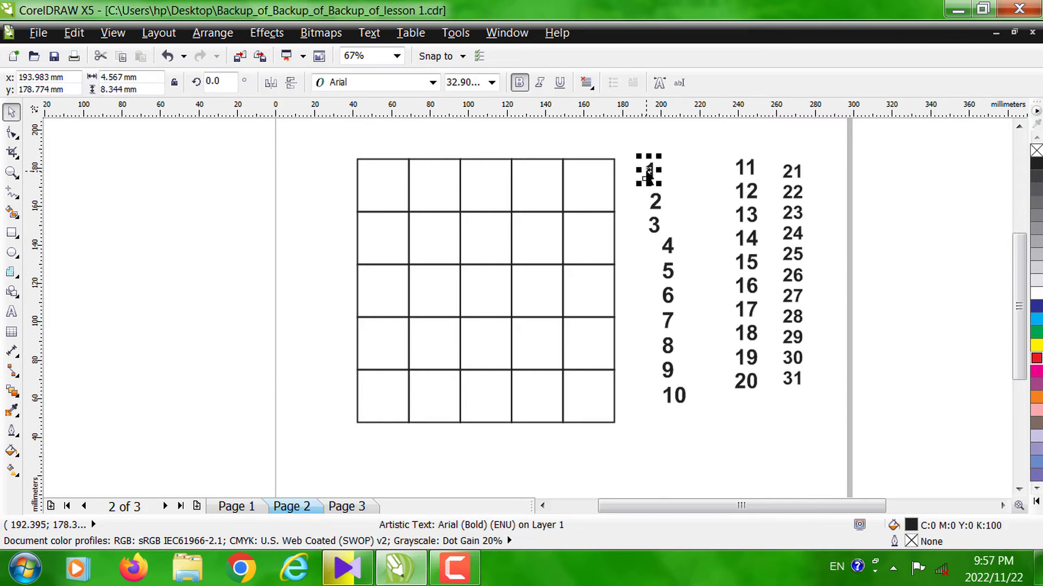
shift+click(379, 177)
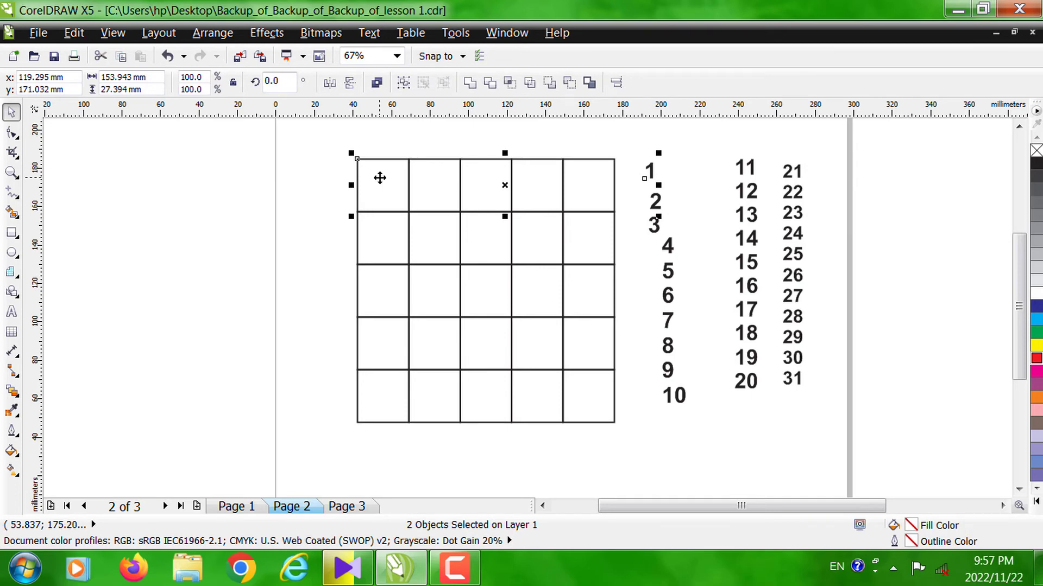
key(c)
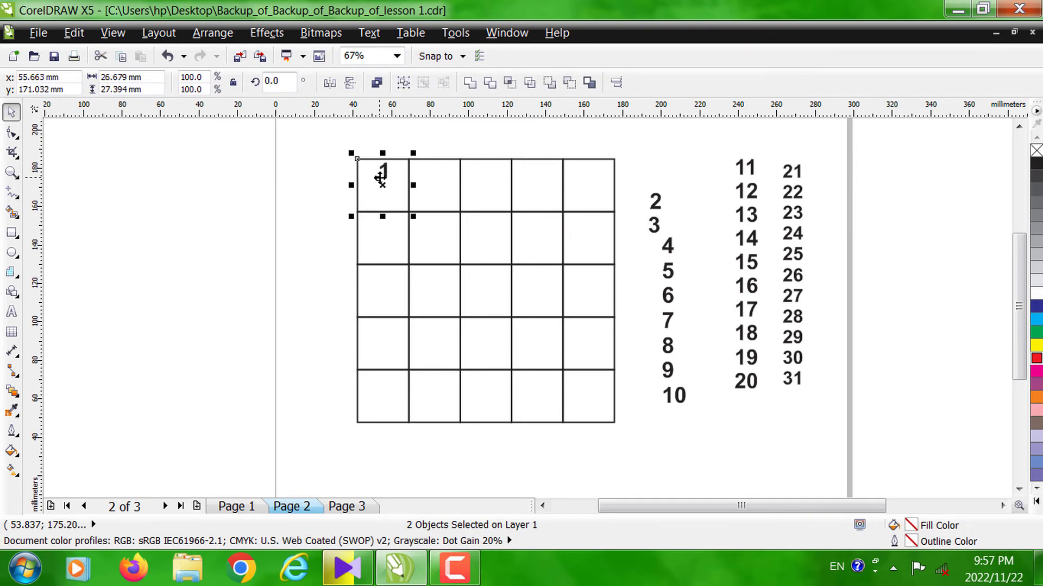
key(e)
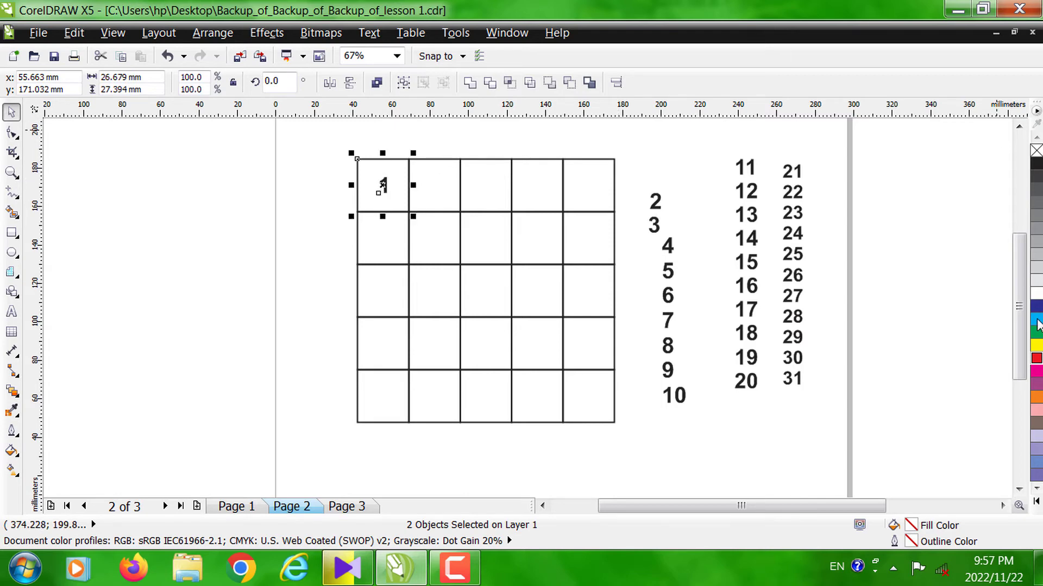
click(650, 169)
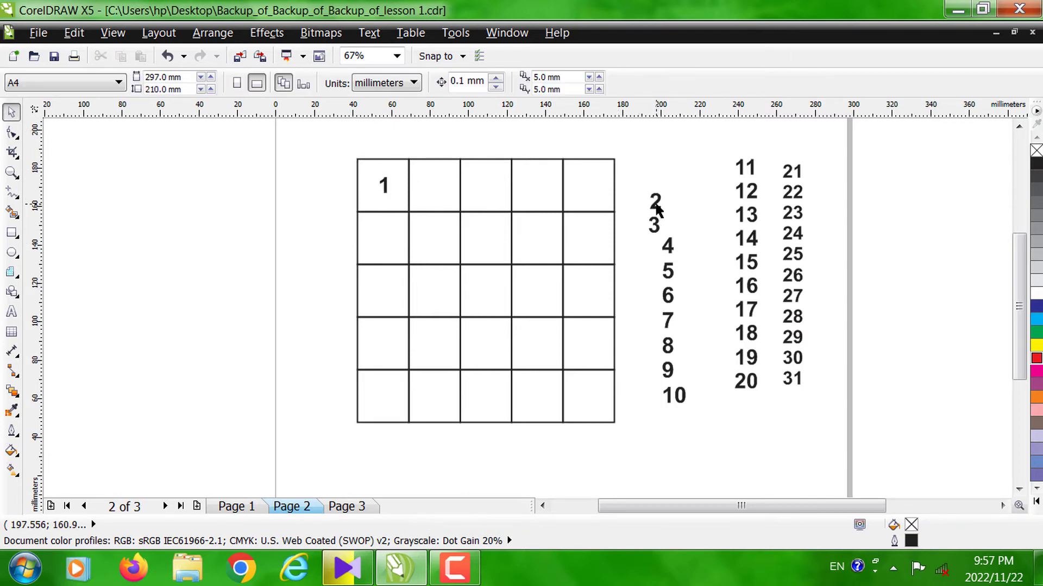
- Centre the numbers 2 and 3 horizontally and vertically in the second and third cells of the top row
click(655, 206)
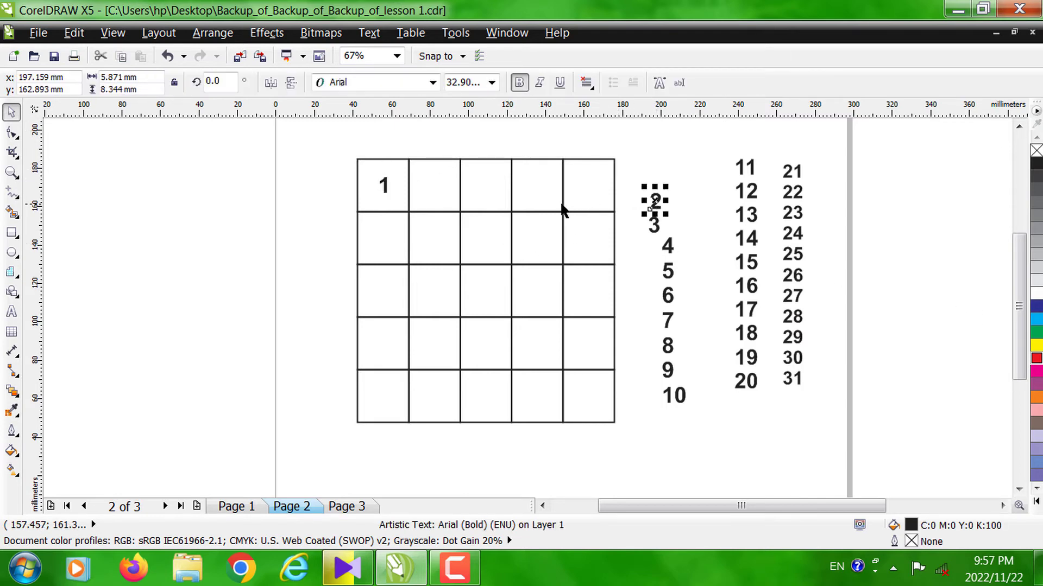
shift+click(429, 194)
key(c)
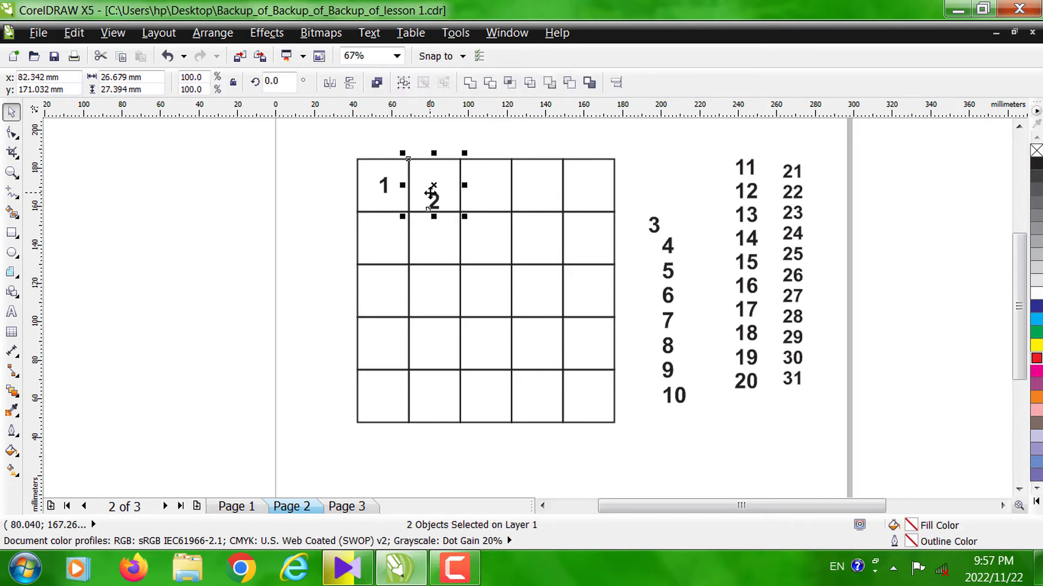
key(e)
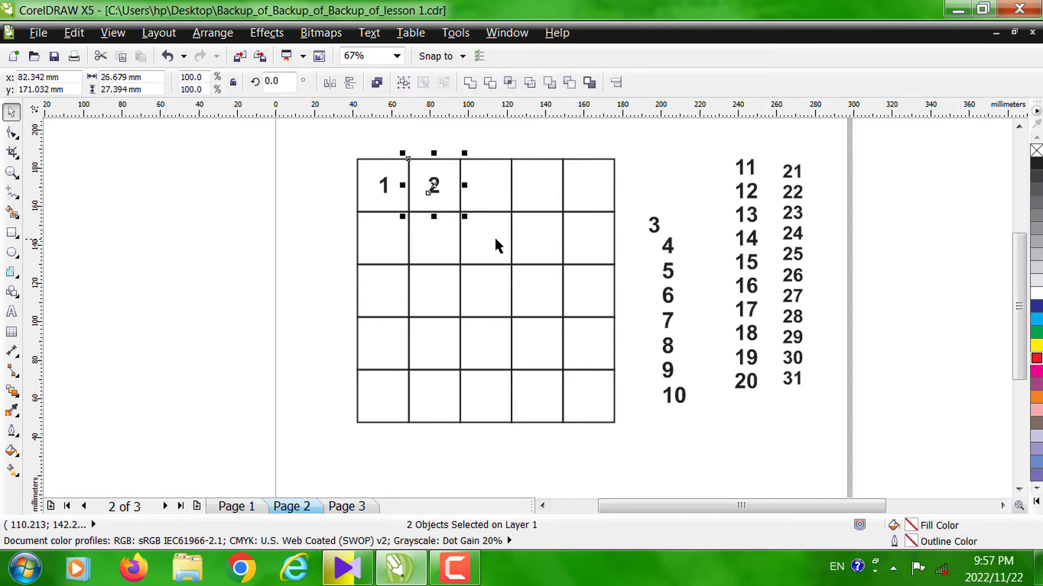
click(652, 224)
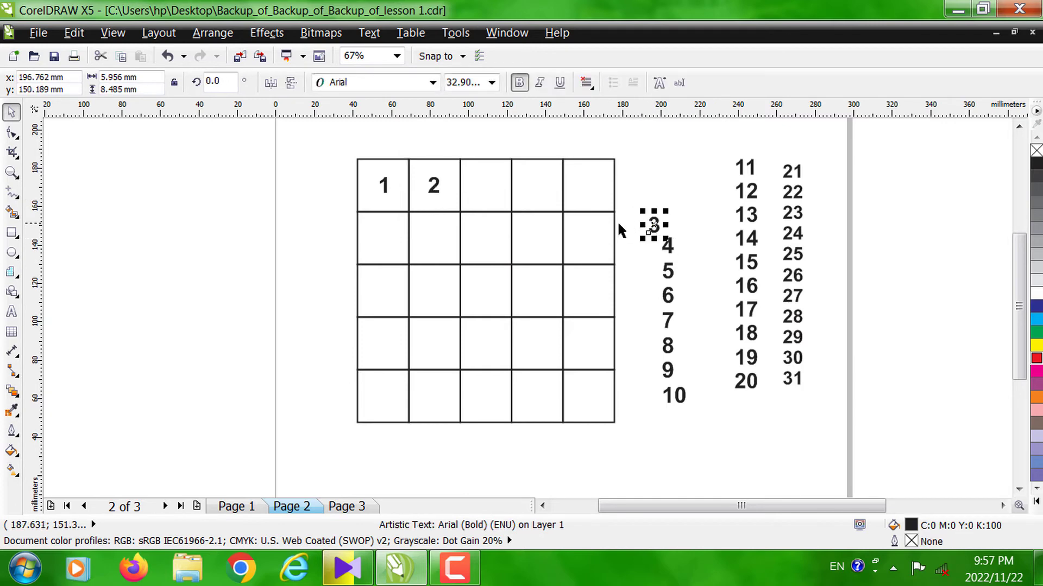
shift+click(492, 194)
key(c)
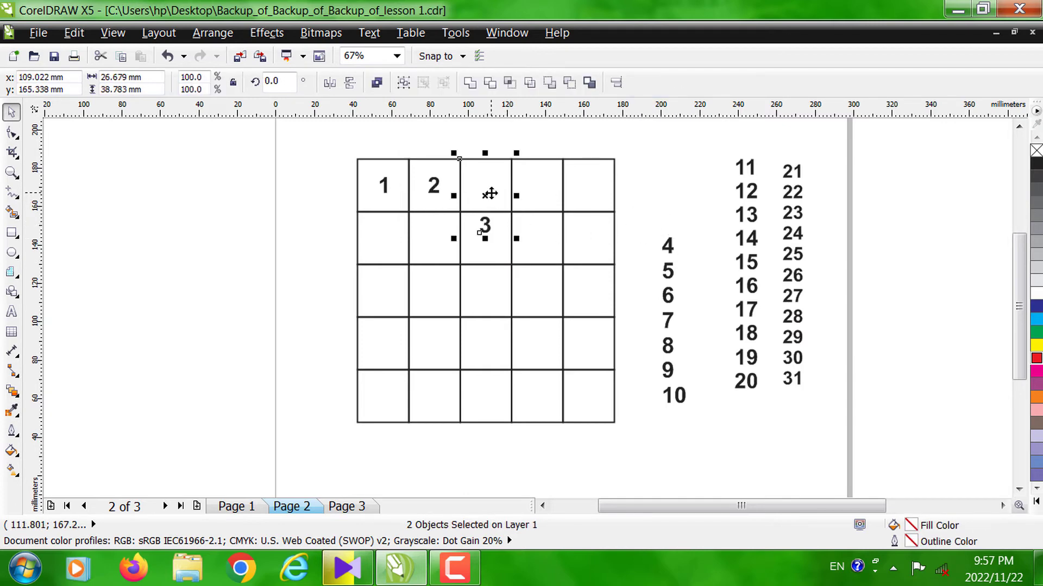
key(e)
click(673, 236)
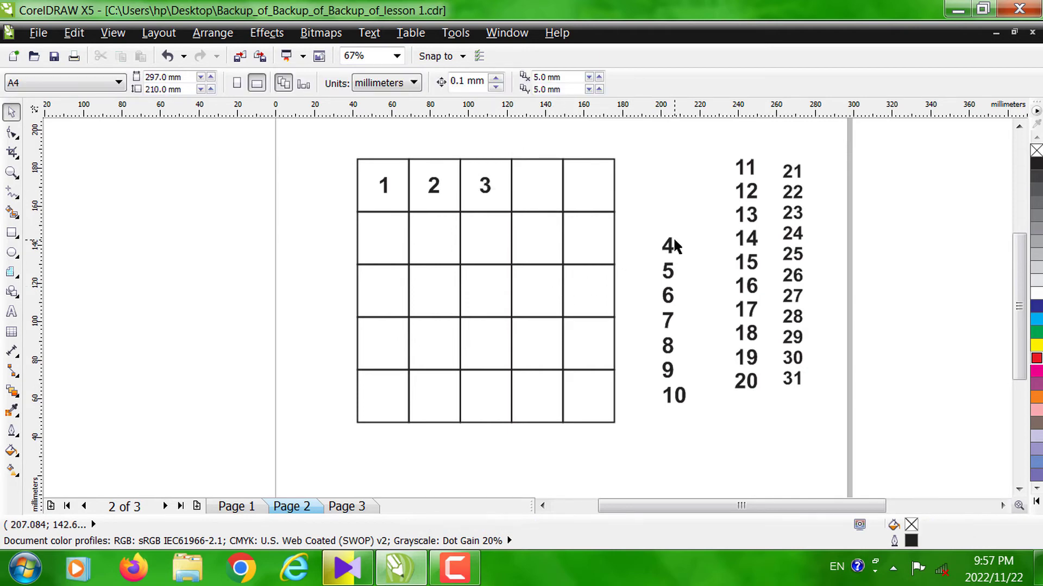
- Centre the numbers 4 and 5 horizontally and vertically in the last two cells of the top row
click(671, 248)
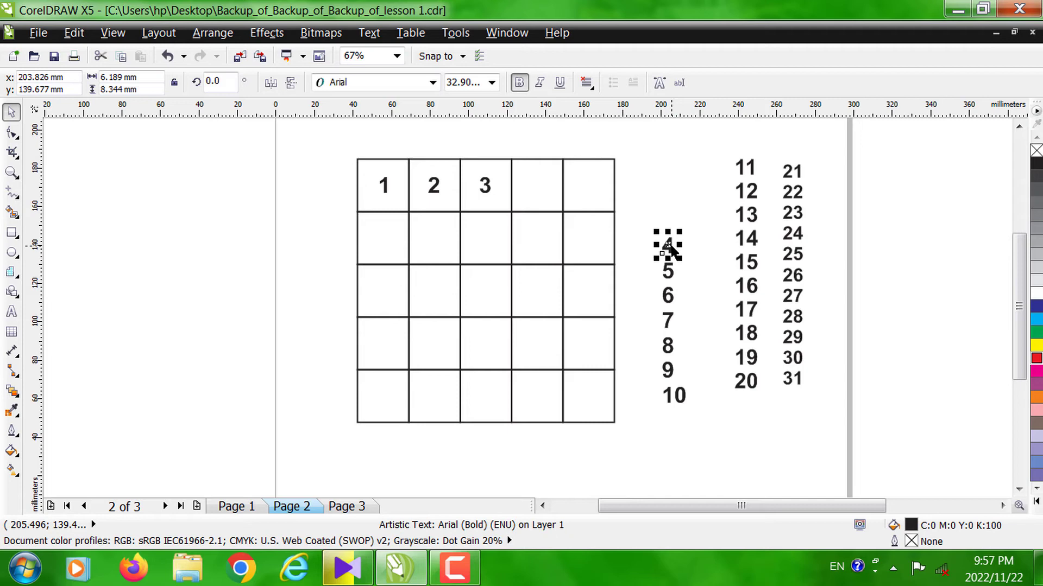
shift+click(534, 196)
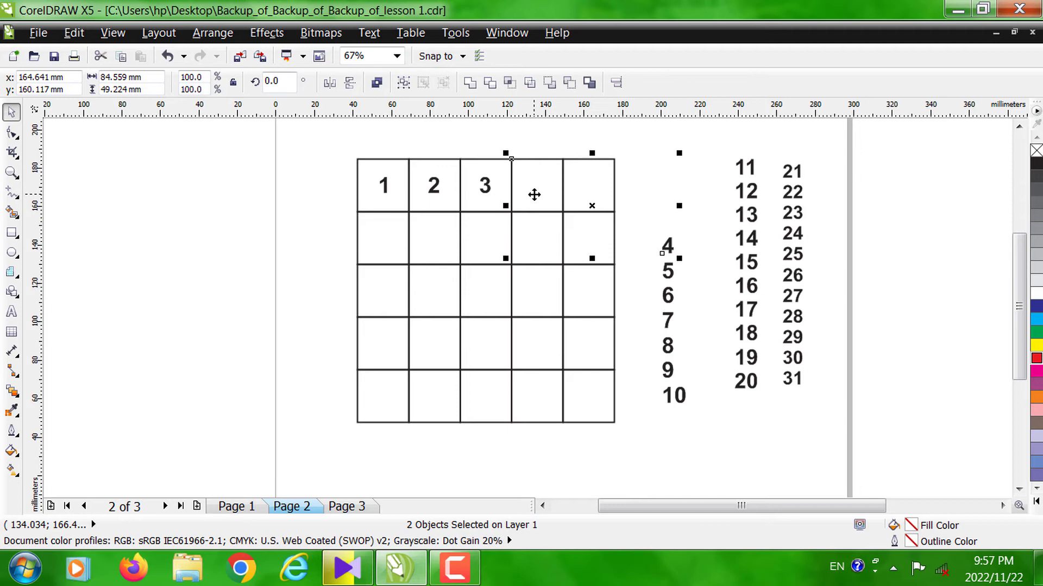
key(c)
key(e)
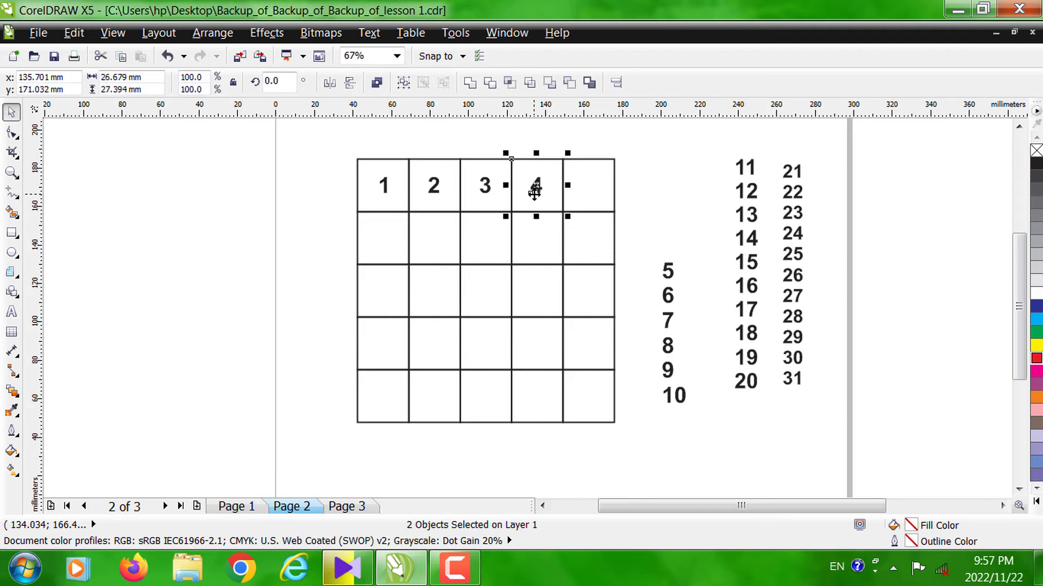
click(666, 272)
shift+click(595, 185)
key(c)
key(e)
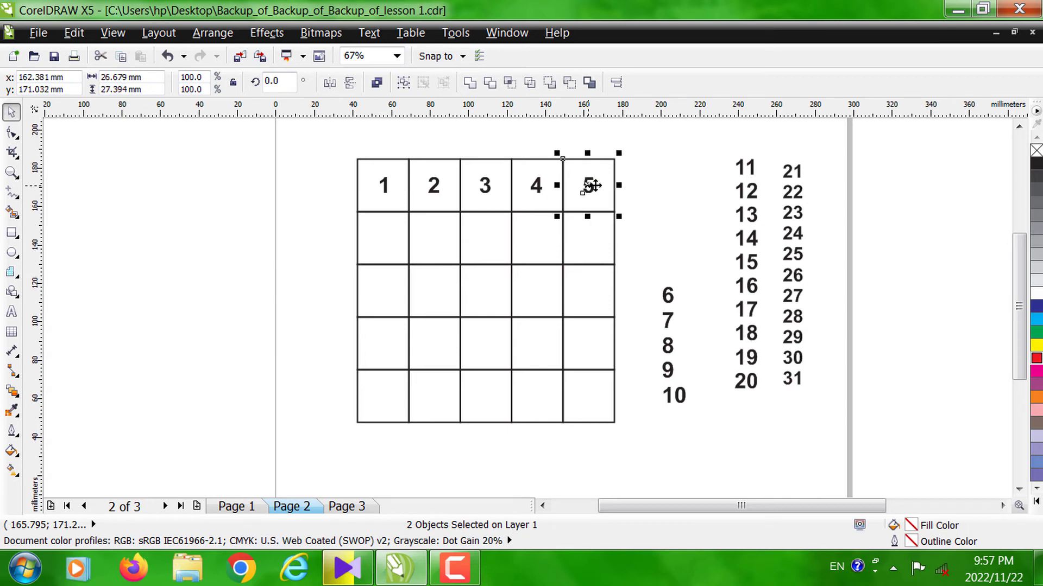
- Centre the numbers 6 and 7 horizontally and vertically in the first two cells of the second row
click(669, 295)
shift+click(385, 237)
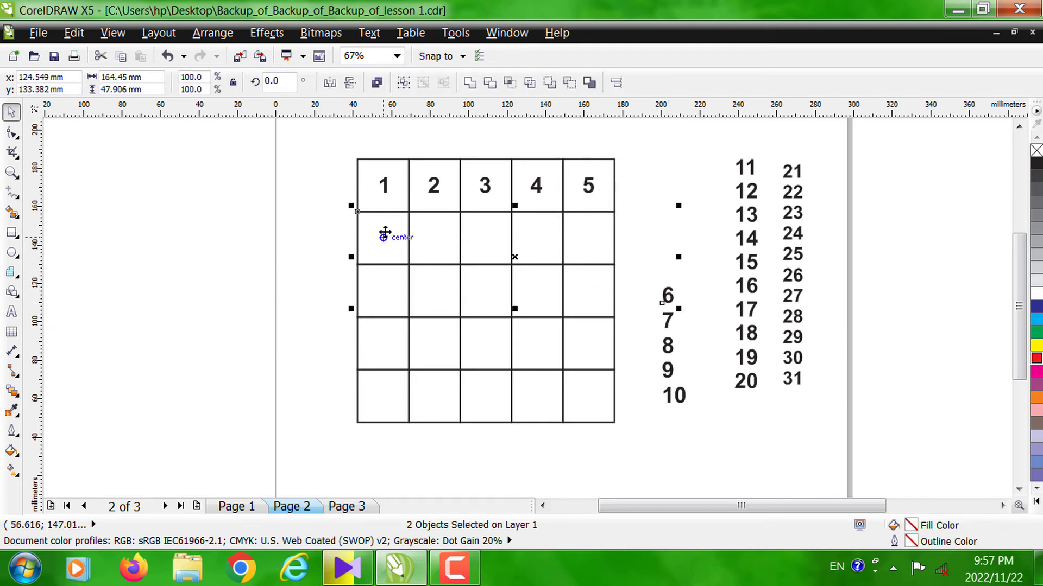
key(c)
key(e)
click(668, 320)
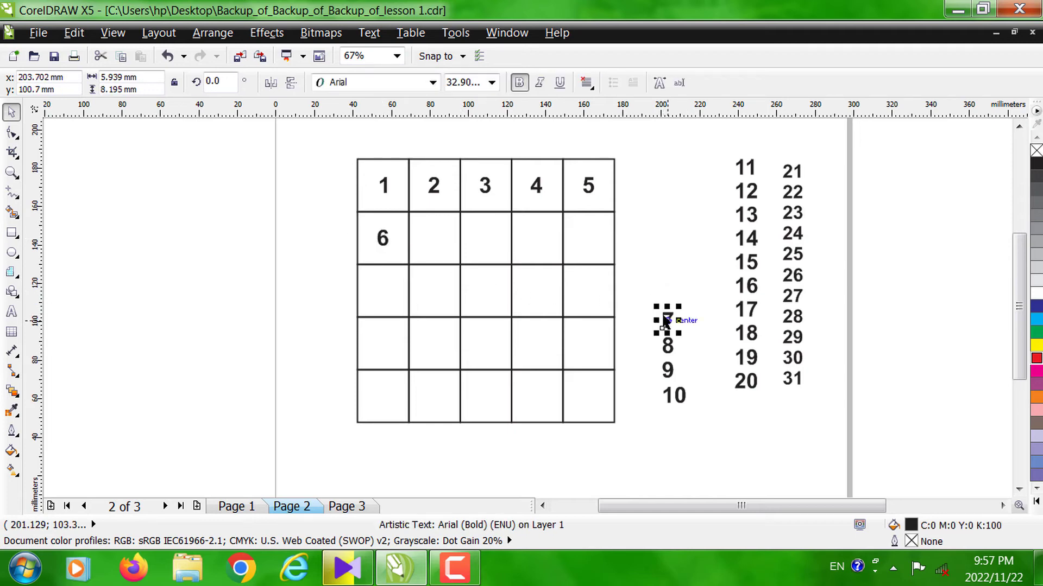
shift+click(444, 253)
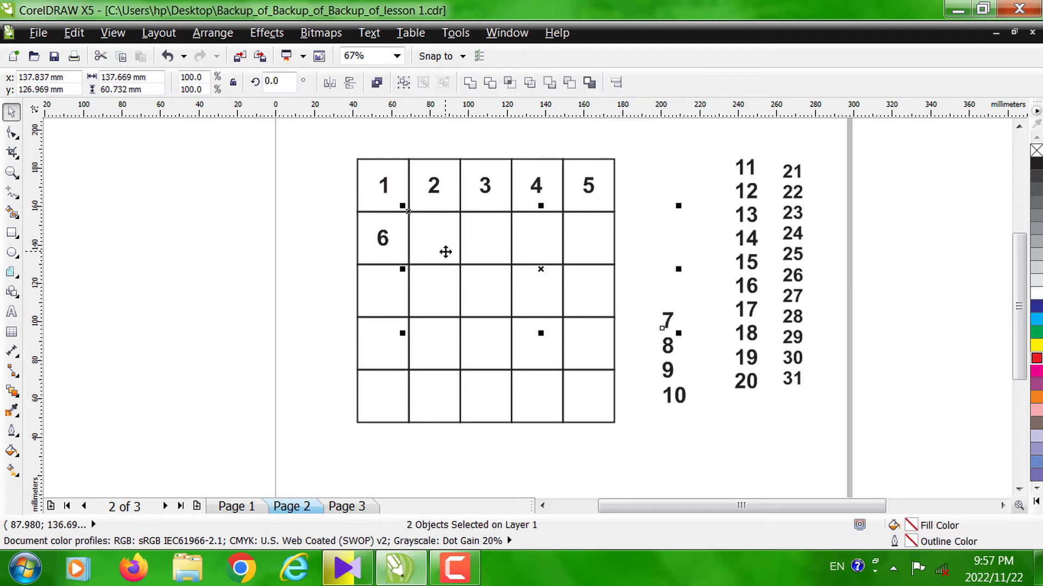
key(c)
key(e)
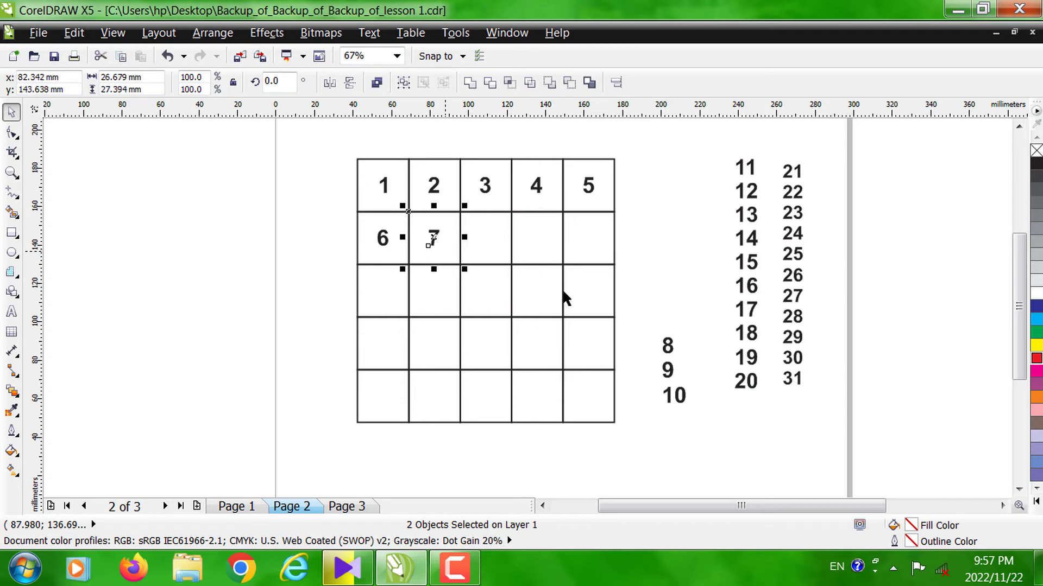
- Centre the numbers 8 and 9 horizontally and vertically in the third and fourth cells of the second row
click(664, 325)
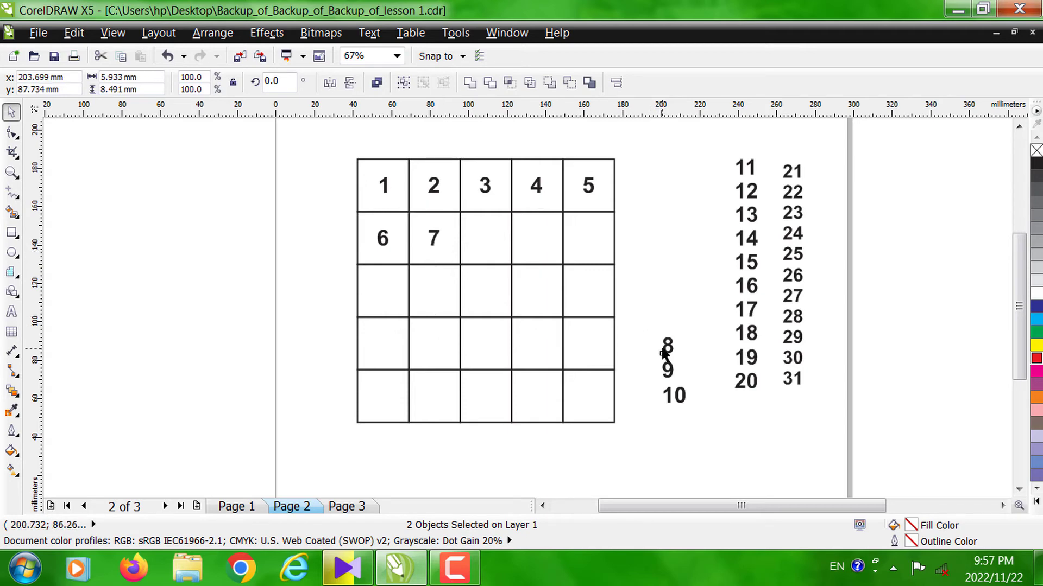
shift+click(472, 243)
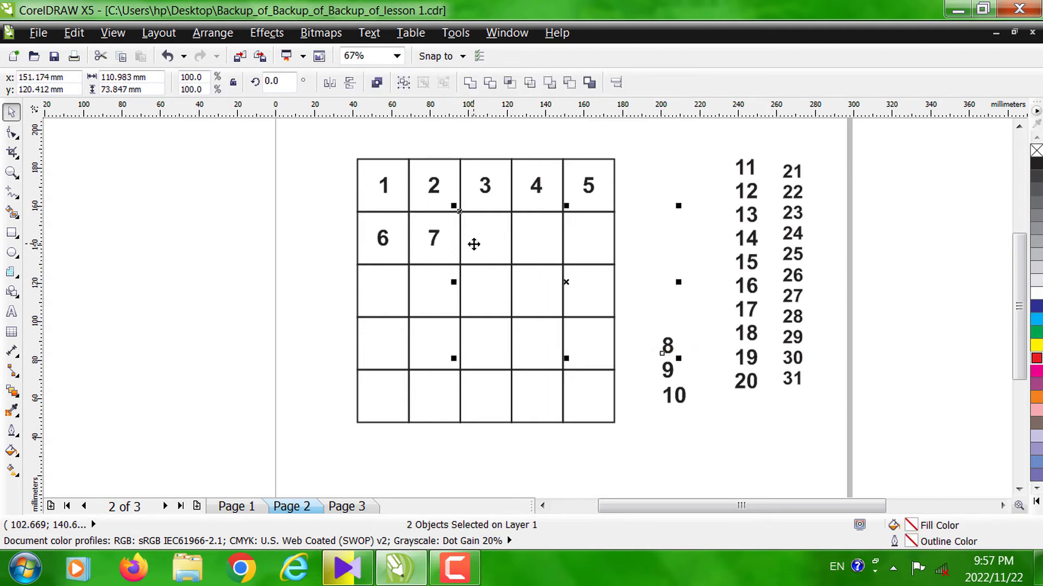
key(c)
key(e)
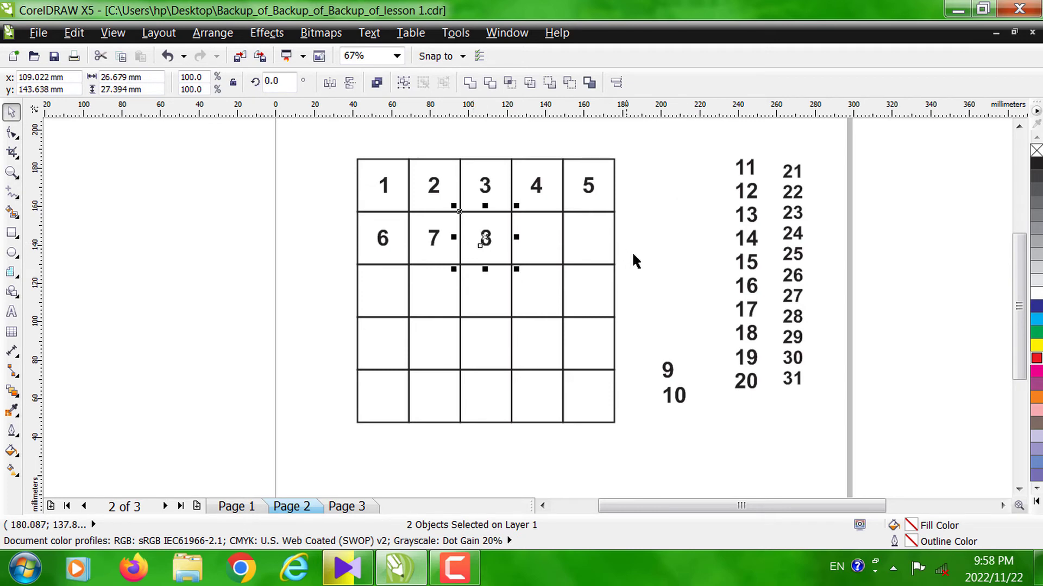
click(668, 368)
shift+click(537, 248)
key(c)
key(e)
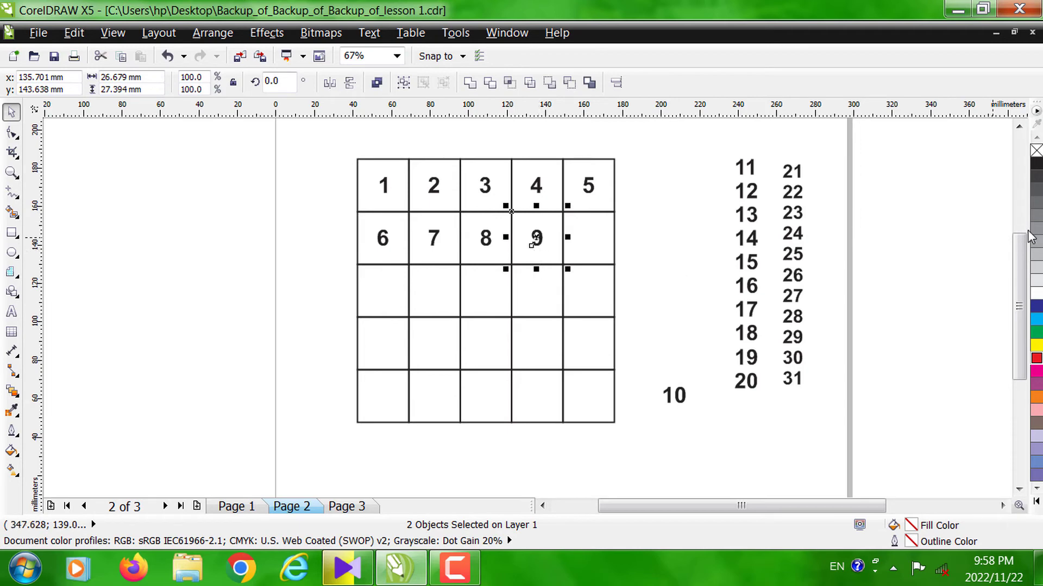
- Centre the number 10 in the last cell of the second row and 11 in the first cell of the third row
click(681, 397)
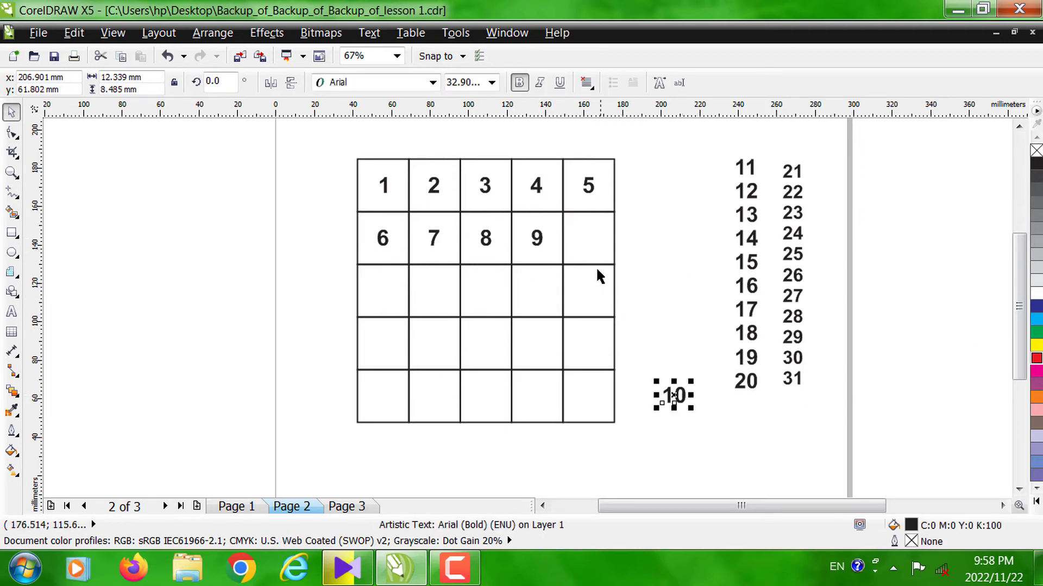
shift+click(595, 248)
key(c)
key(e)
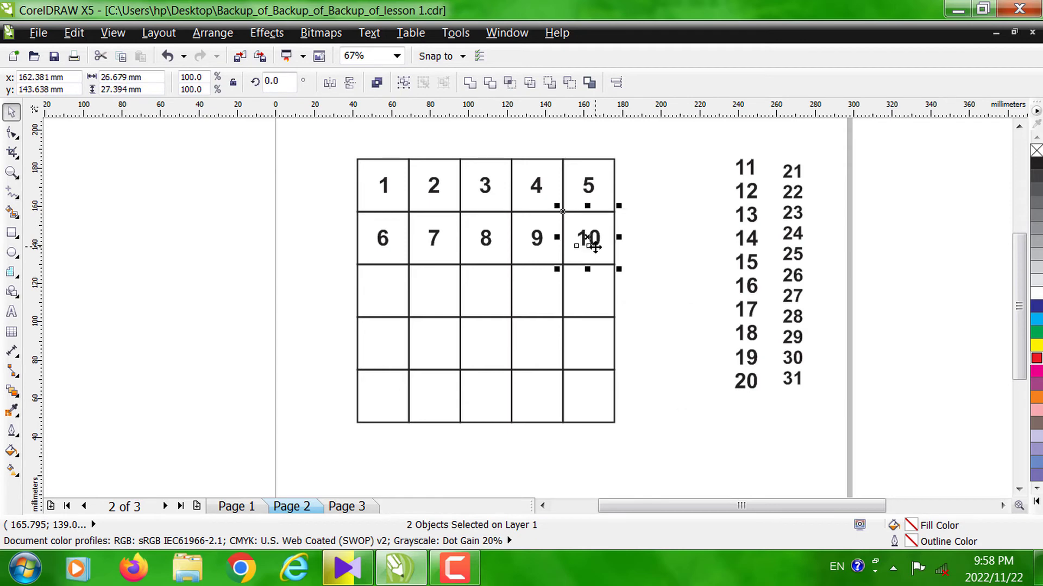
click(750, 177)
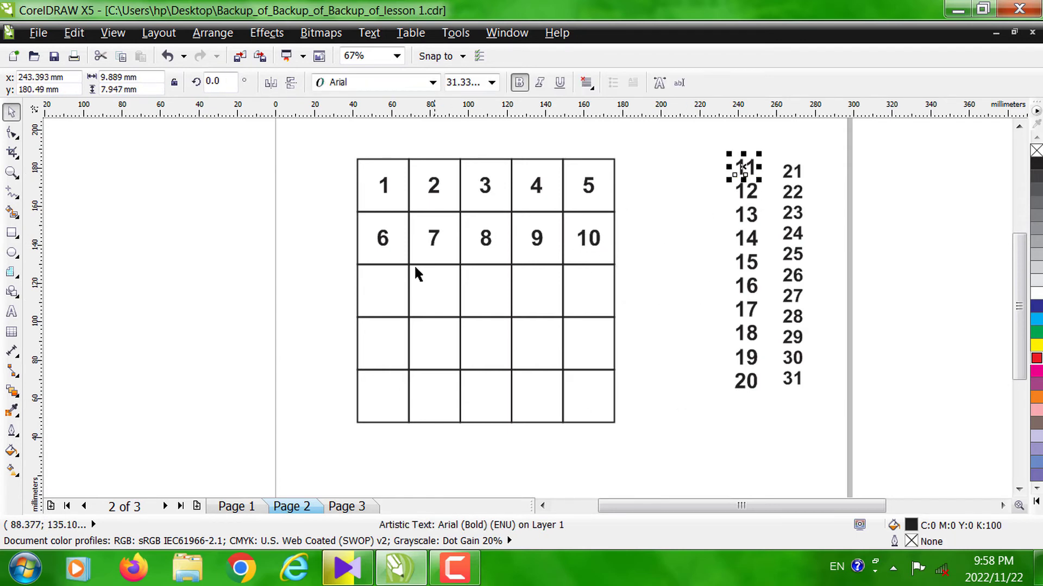
shift+click(397, 278)
key(c)
key(e)
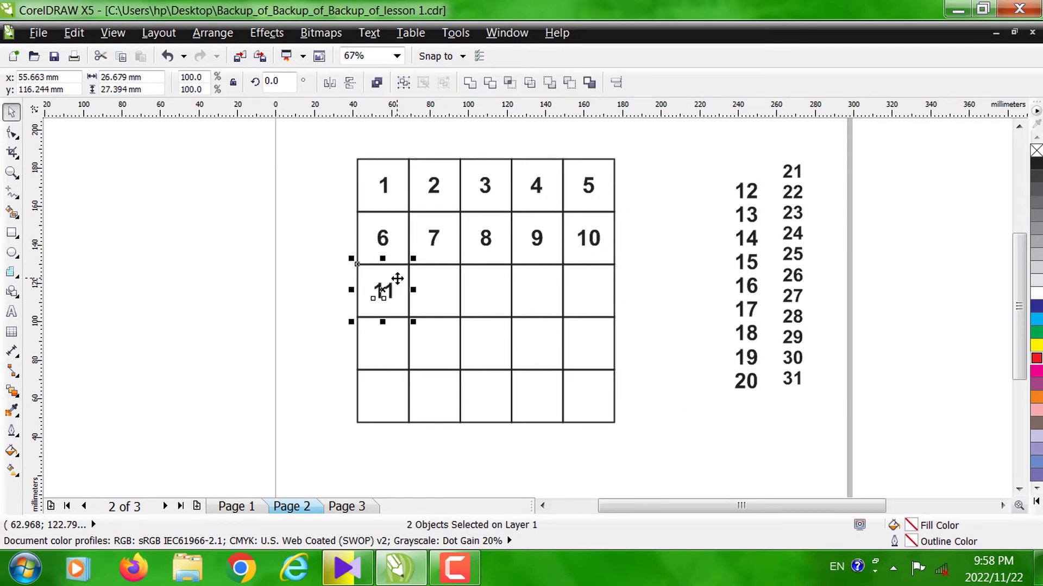
- Select the number 12 together with the second cell of the third row
click(744, 193)
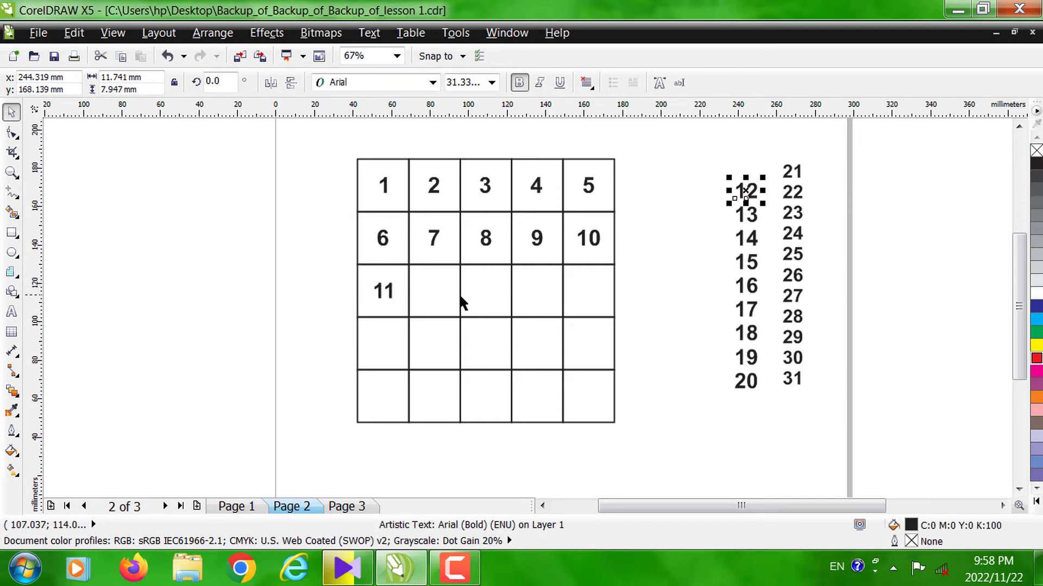
shift+click(432, 291)
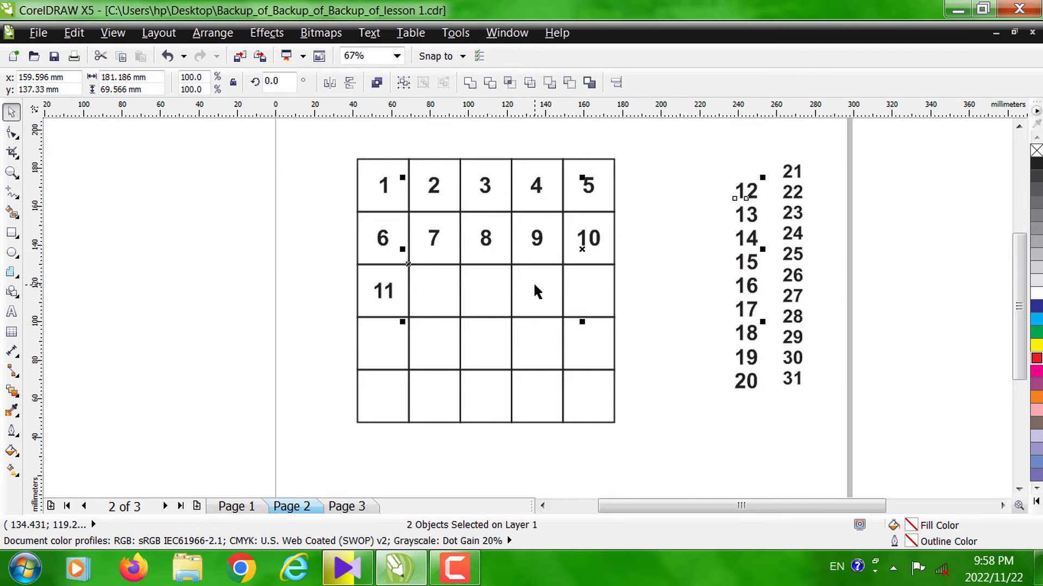
key(F9)
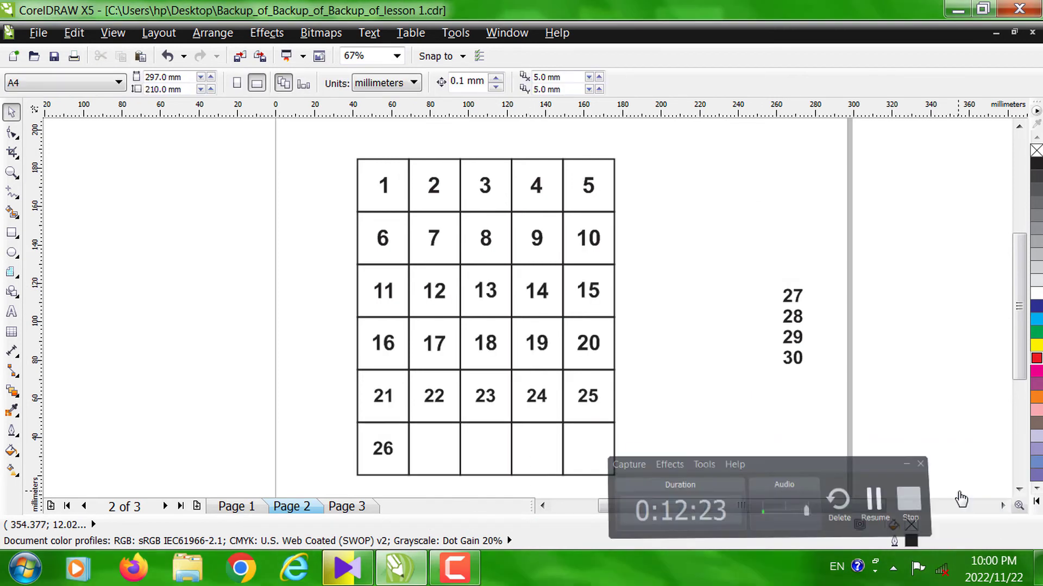
key(F9)
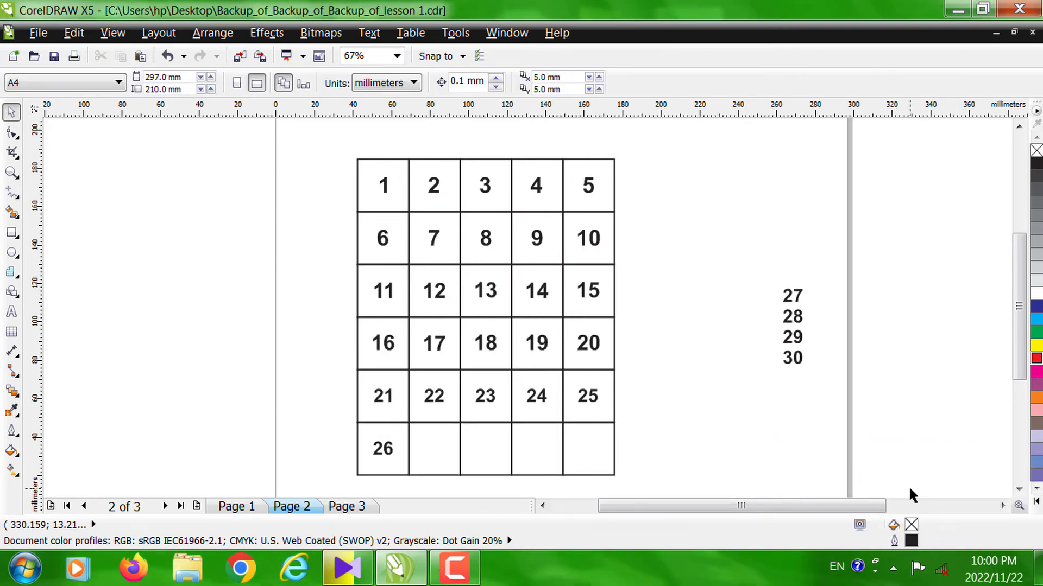
- Centre the numbers 27 and 28 horizontally and vertically in the second and third cells of the sixth row
click(800, 301)
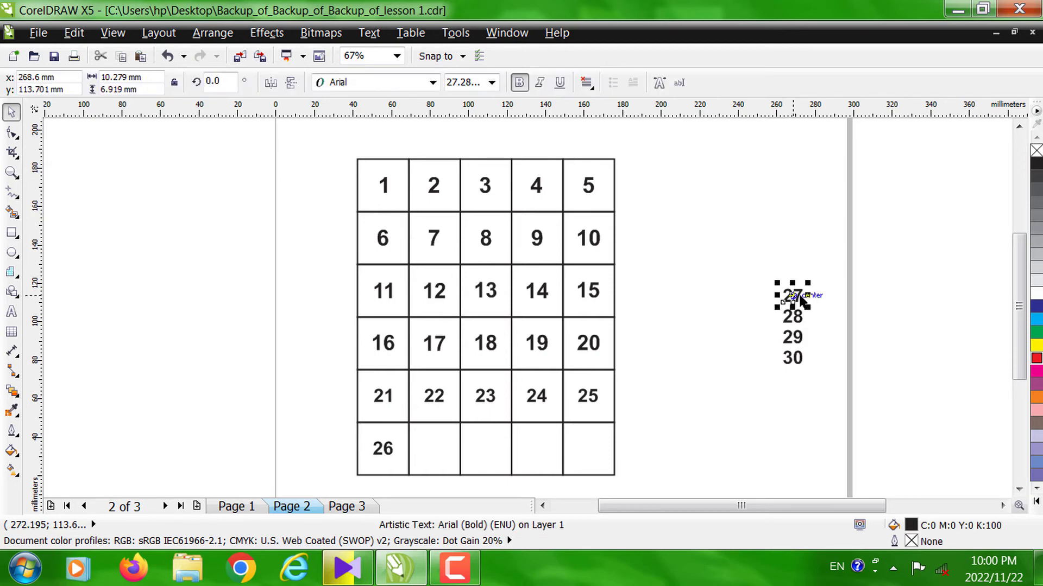
shift+click(425, 454)
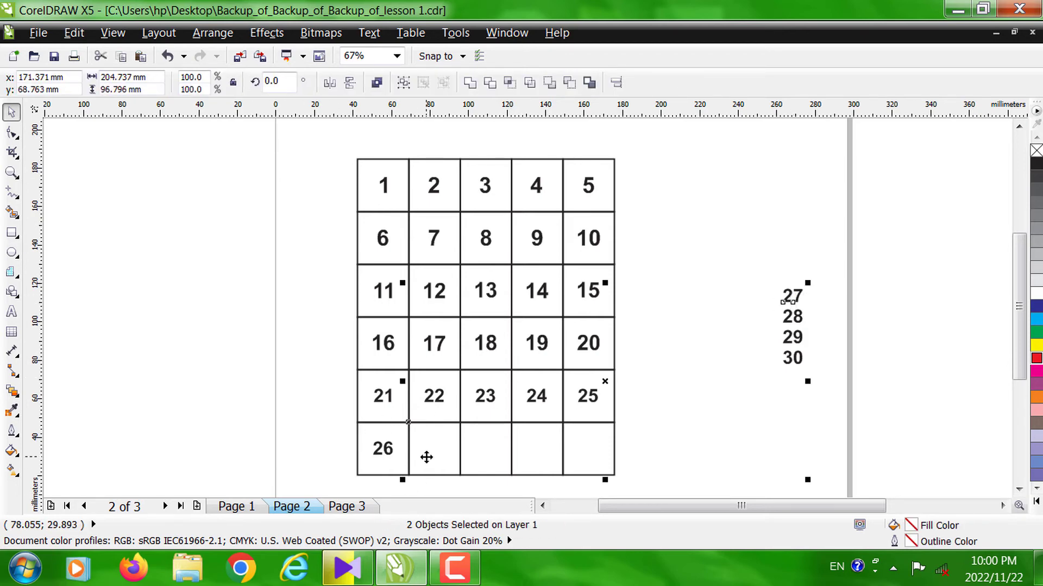
key(c)
key(e)
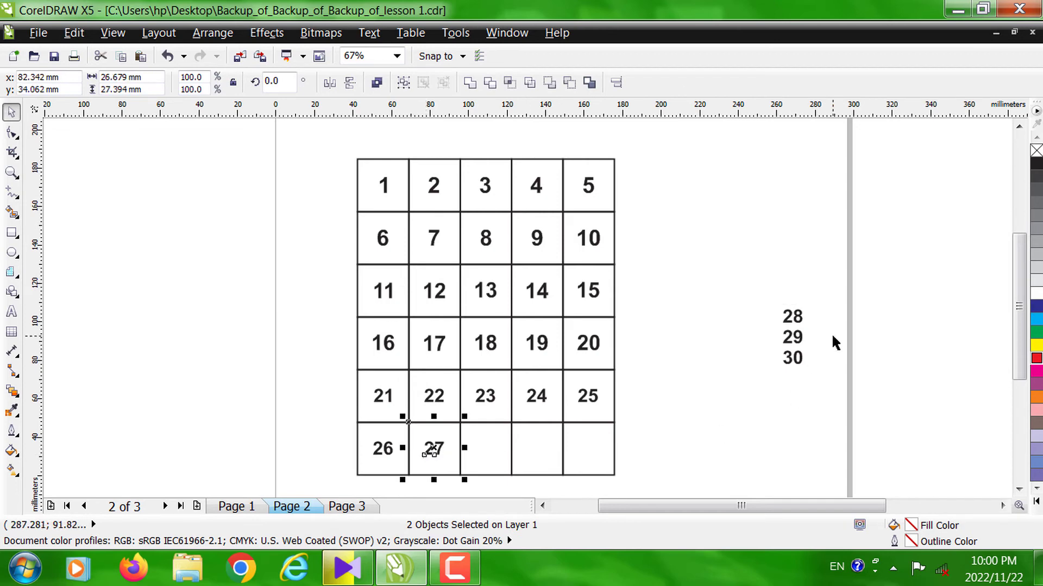
click(796, 325)
shift+click(485, 449)
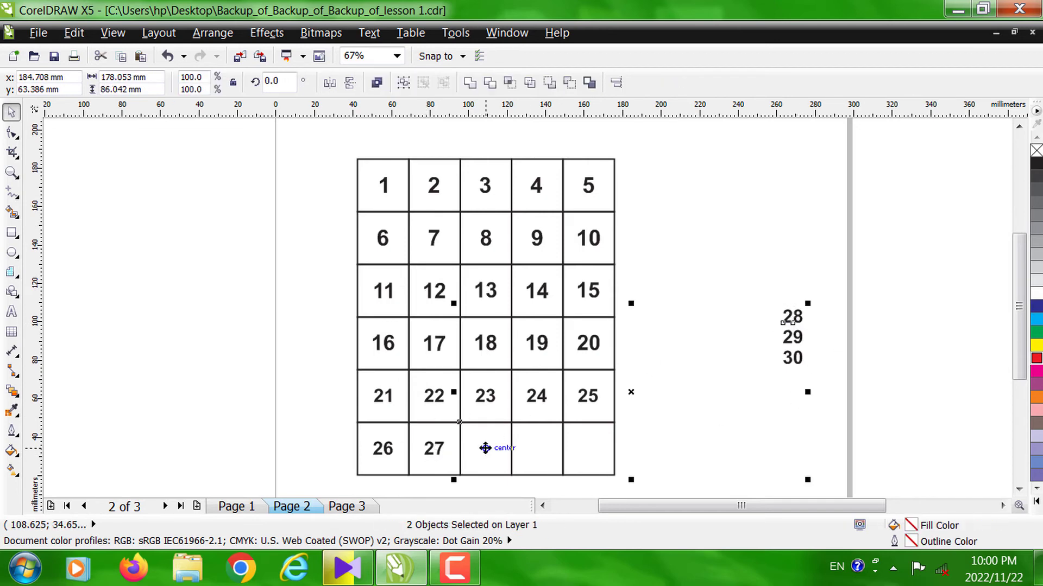
key(c)
key(e)
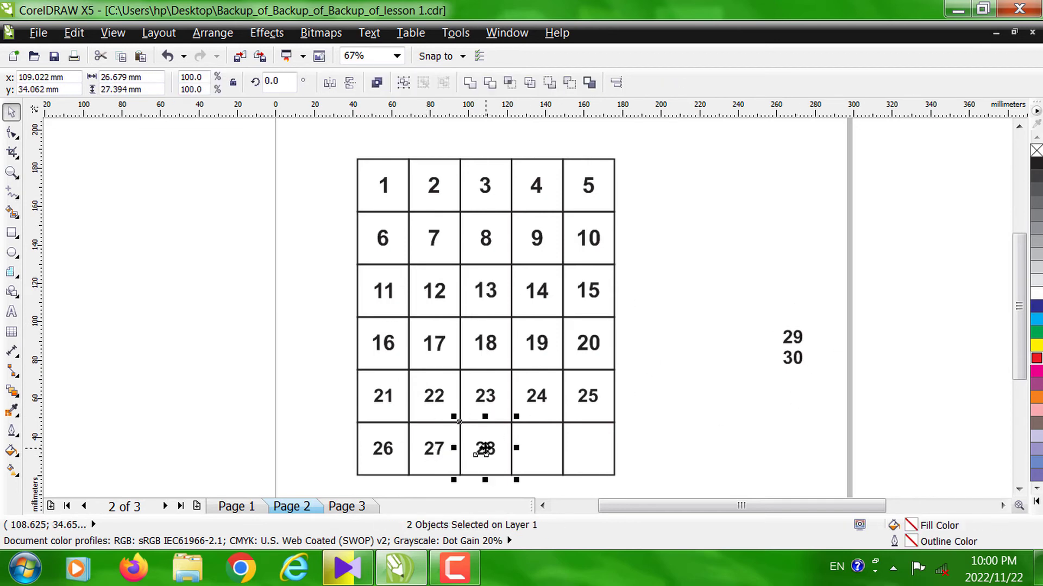
- Centre the numbers 29 and 30 horizontally and vertically in the last two cells of the sixth row
click(793, 338)
shift+click(525, 446)
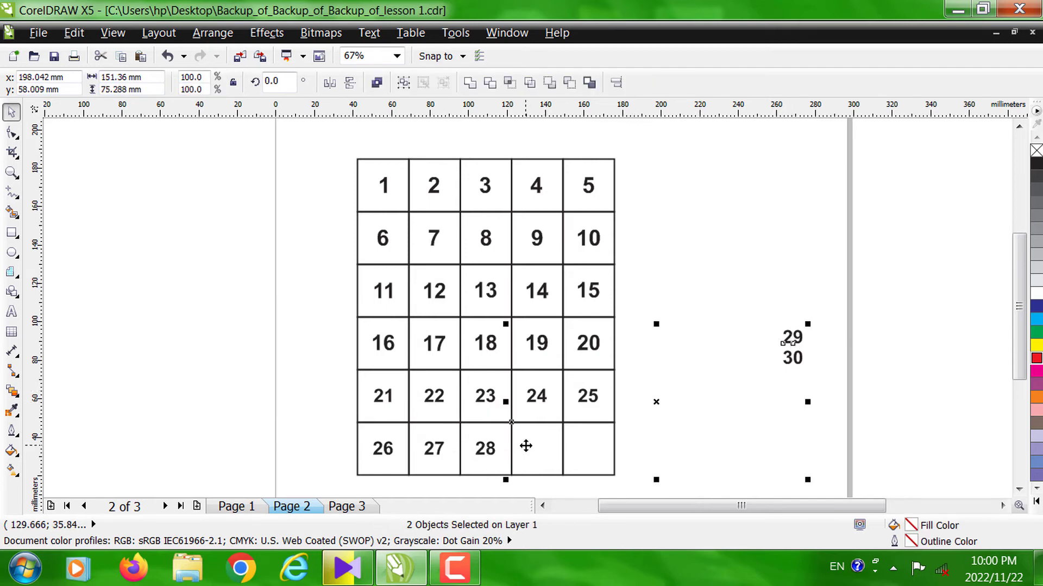
key(c)
key(e)
click(791, 365)
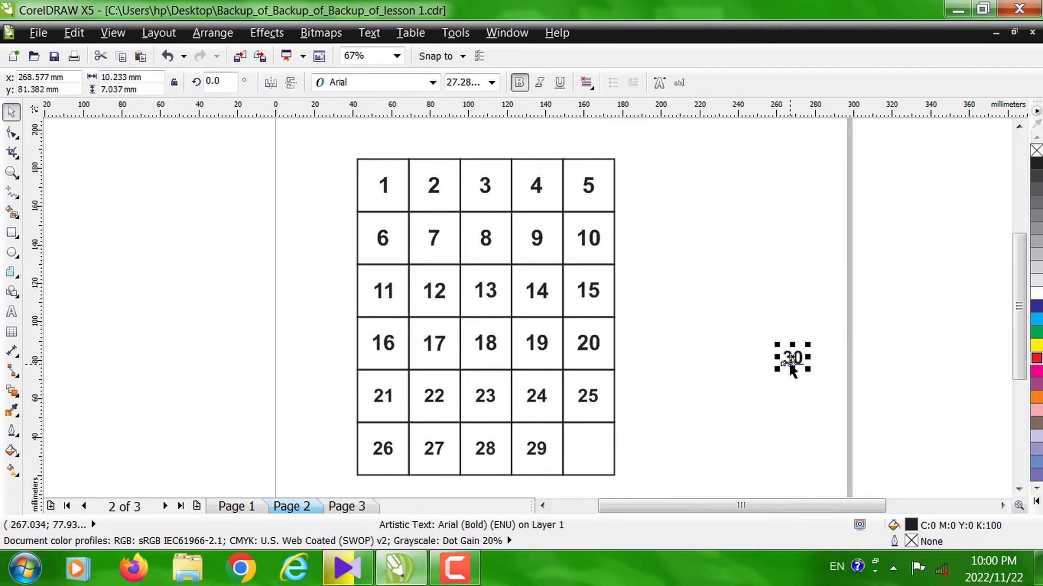
shift+click(612, 441)
key(c)
key(e)
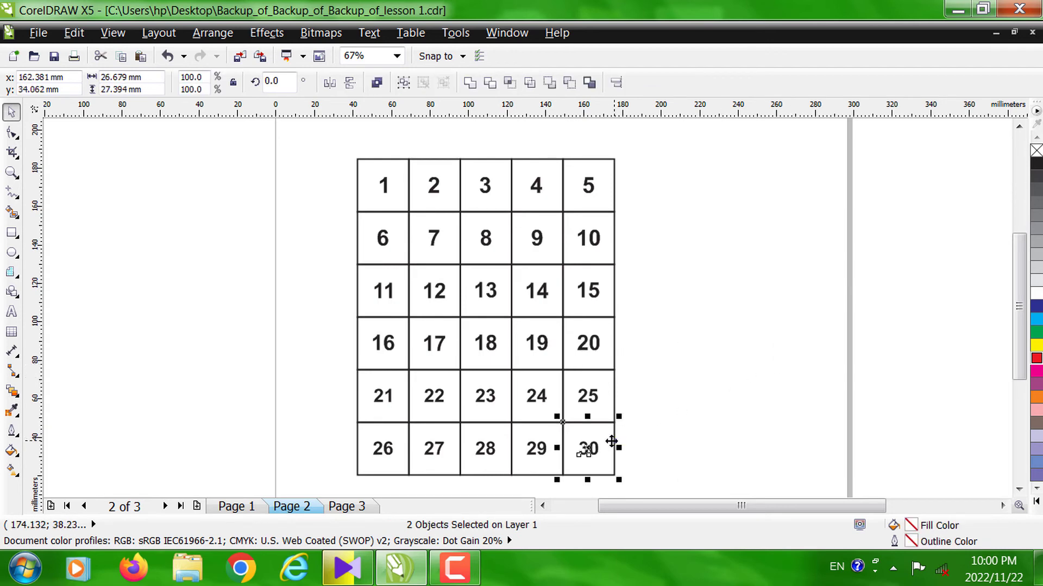
click(744, 414)
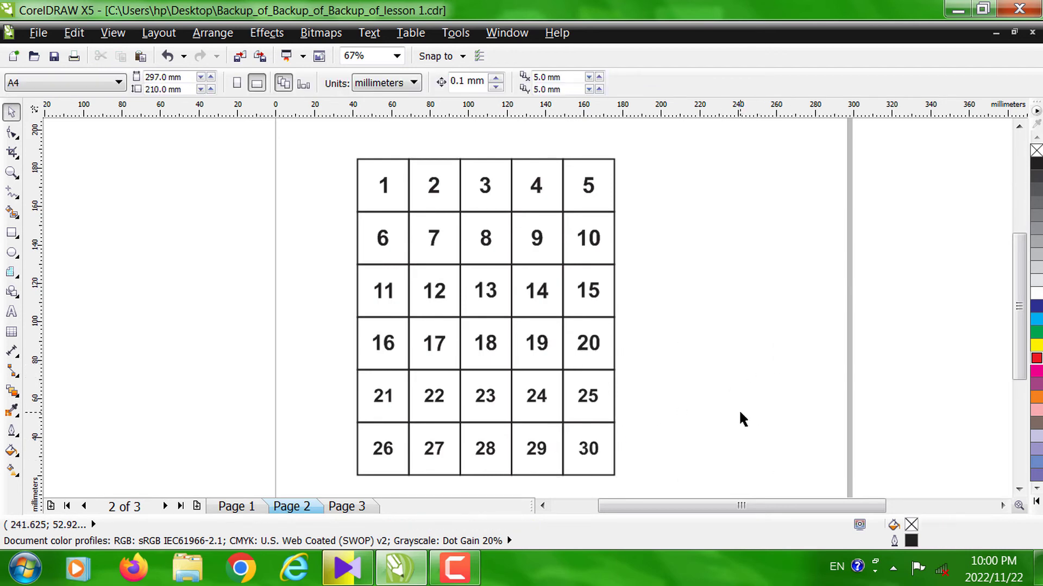
drag(1026, 261, 1026, 265)
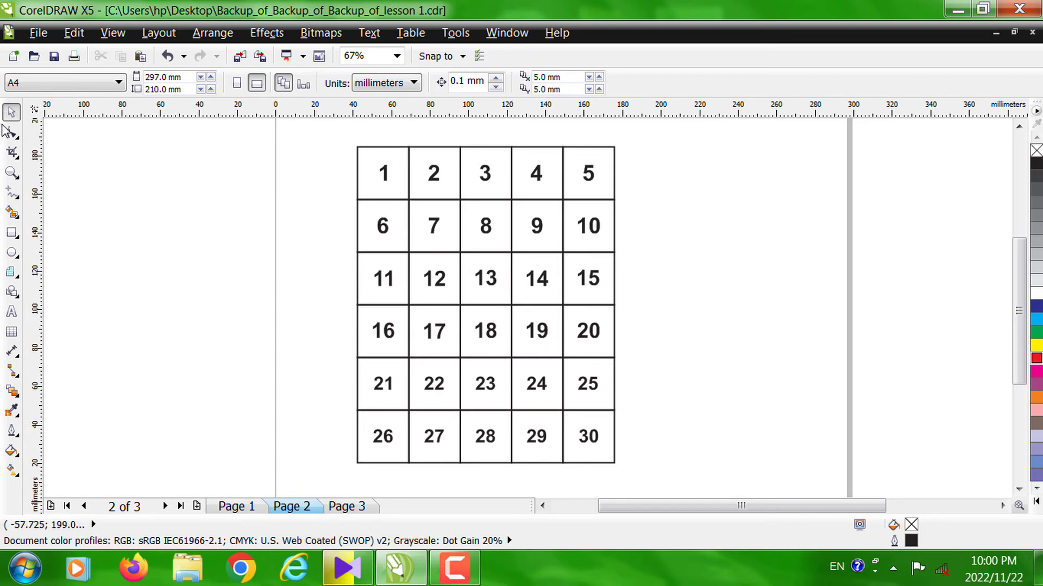
key(F8)
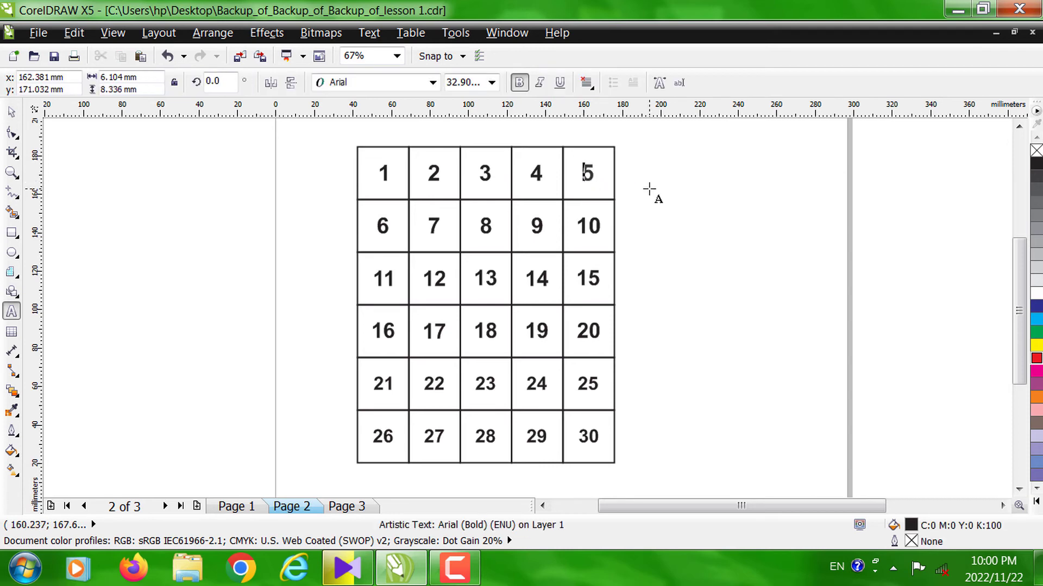
click(649, 183)
click(11, 112)
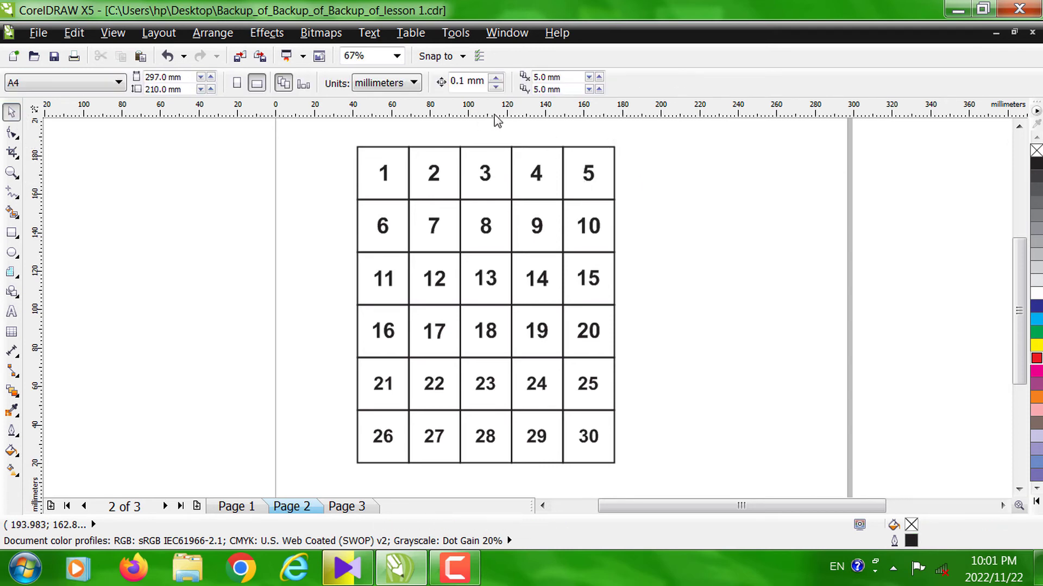
click(611, 154)
drag(611, 154, 663, 148)
drag(357, 151, 327, 146)
key(ctrl+z)
key(ctrl+z)
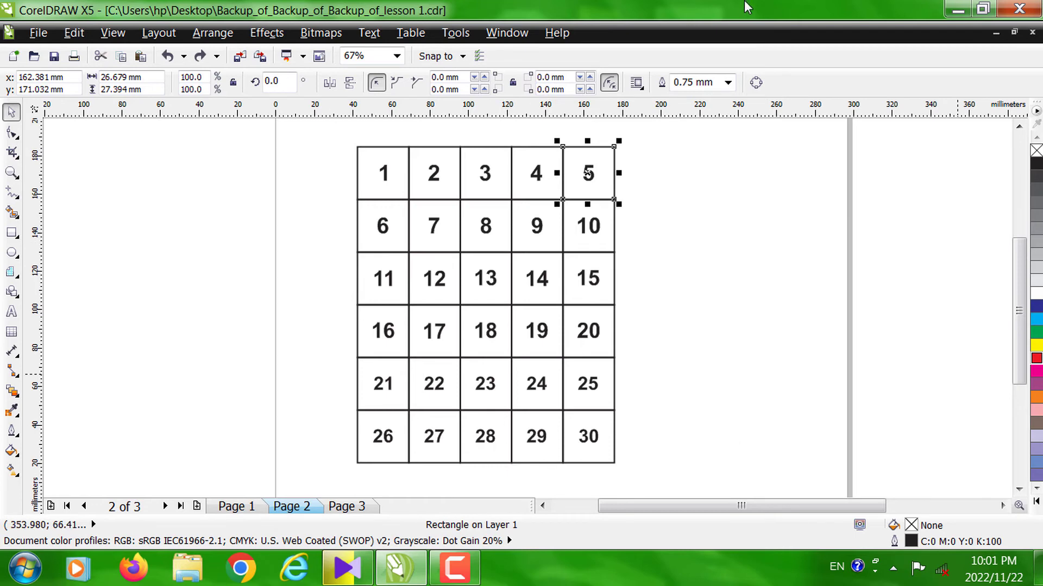
click(470, 569)
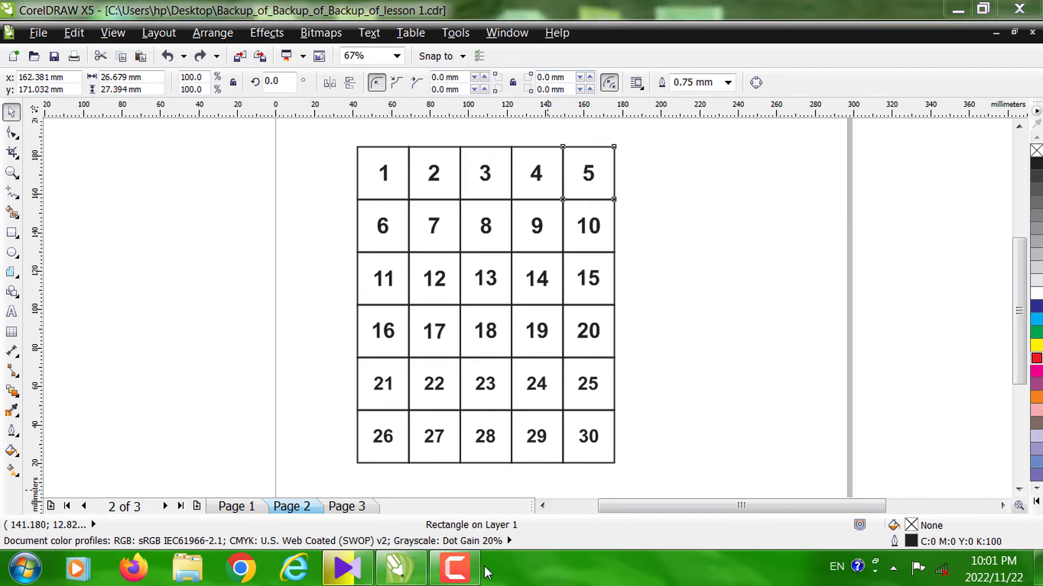
click(967, 503)
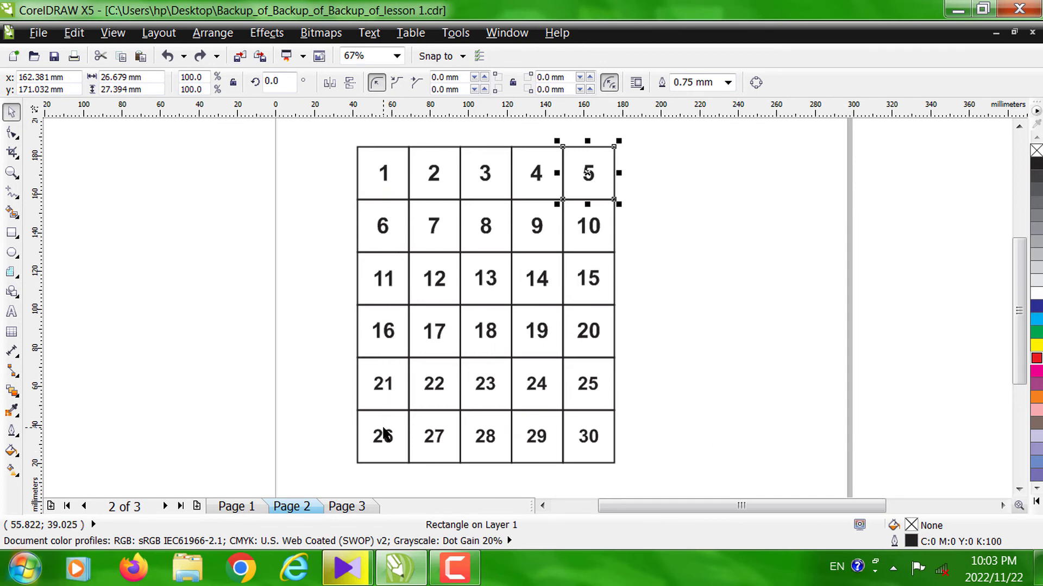
- Try flipping the grid's first column of cells and numbers horizontally to the left, and undo the flip
click(330, 144)
drag(329, 130, 410, 477)
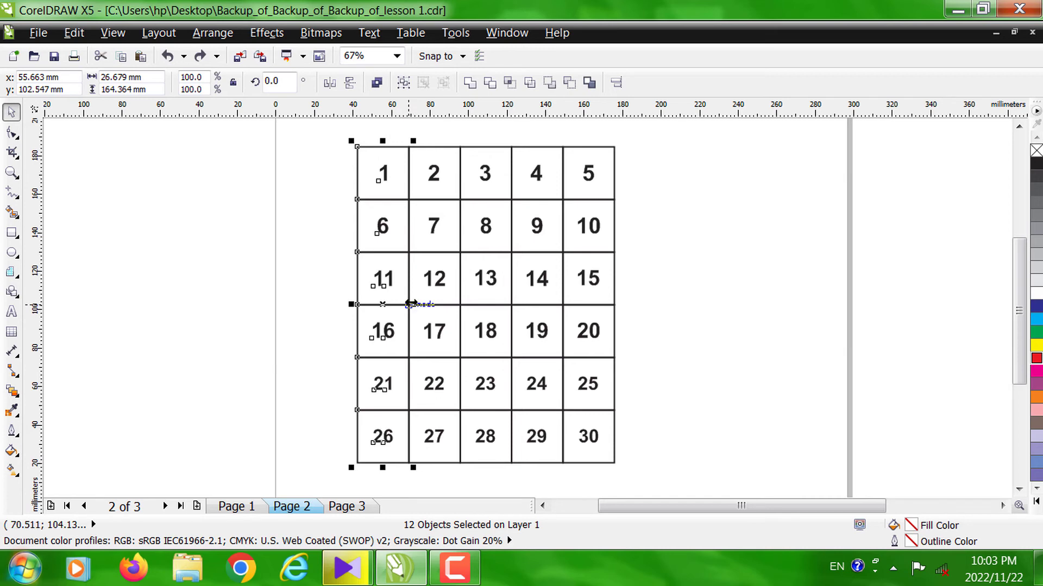
drag(411, 303, 315, 291)
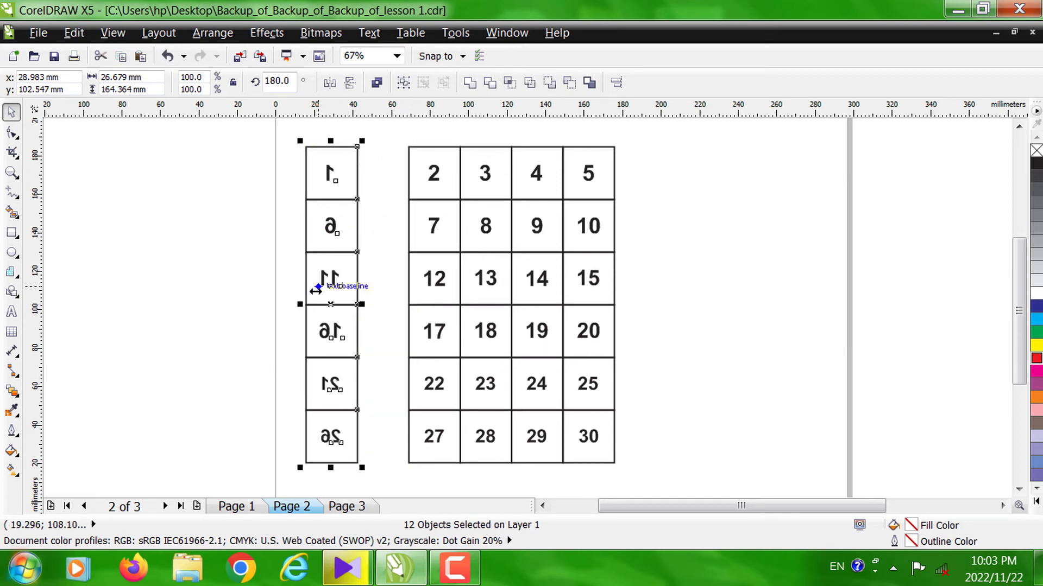
key(z)
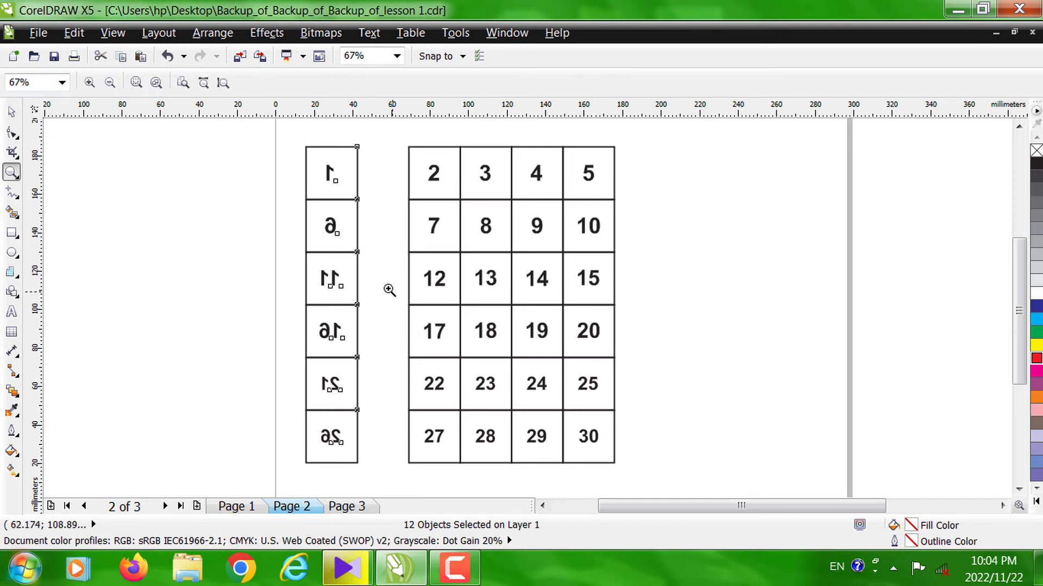
click(11, 112)
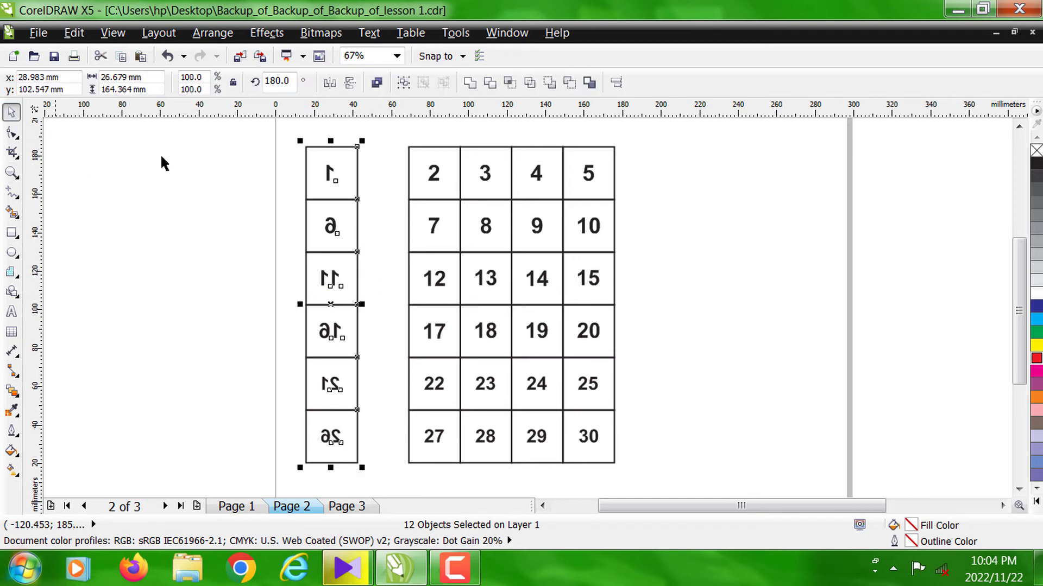
click(278, 171)
key(ctrl+z)
- Create a horizontally mirrored copy of the first column's cells and numbers against the grid's left edge
click(342, 152)
drag(340, 138, 420, 463)
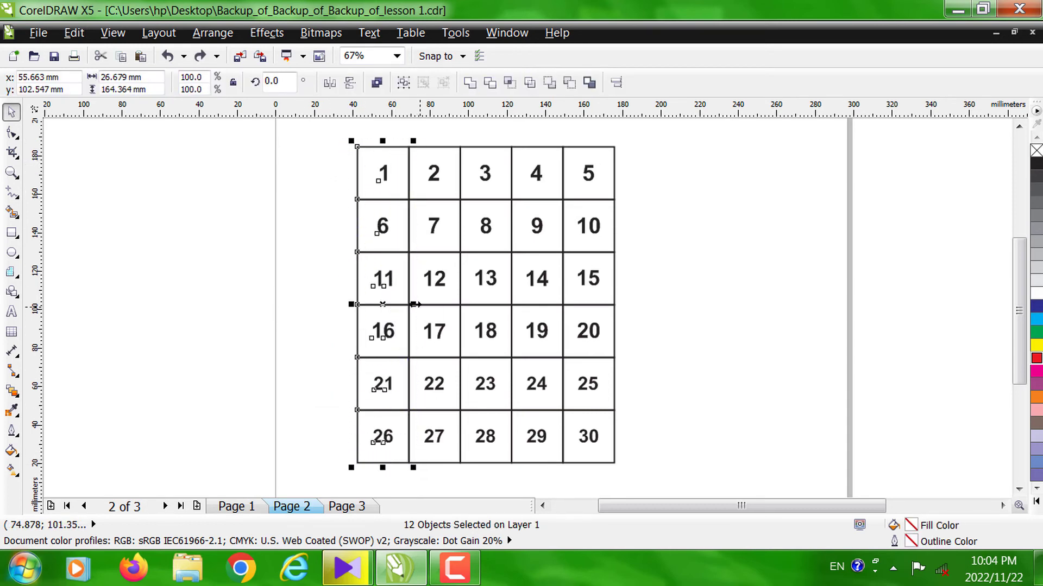
drag(413, 304, 327, 302)
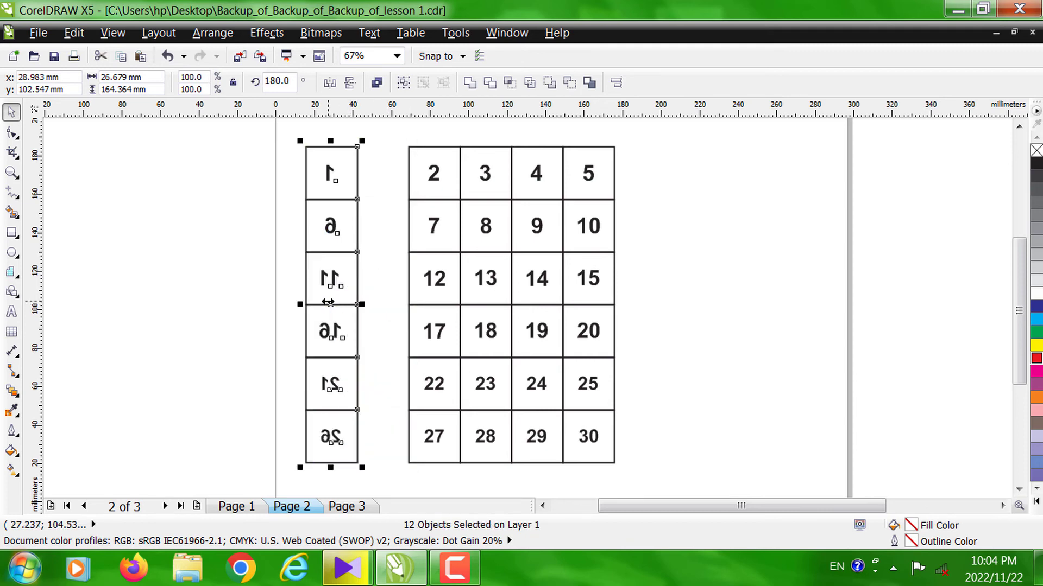
key(ctrl+z)
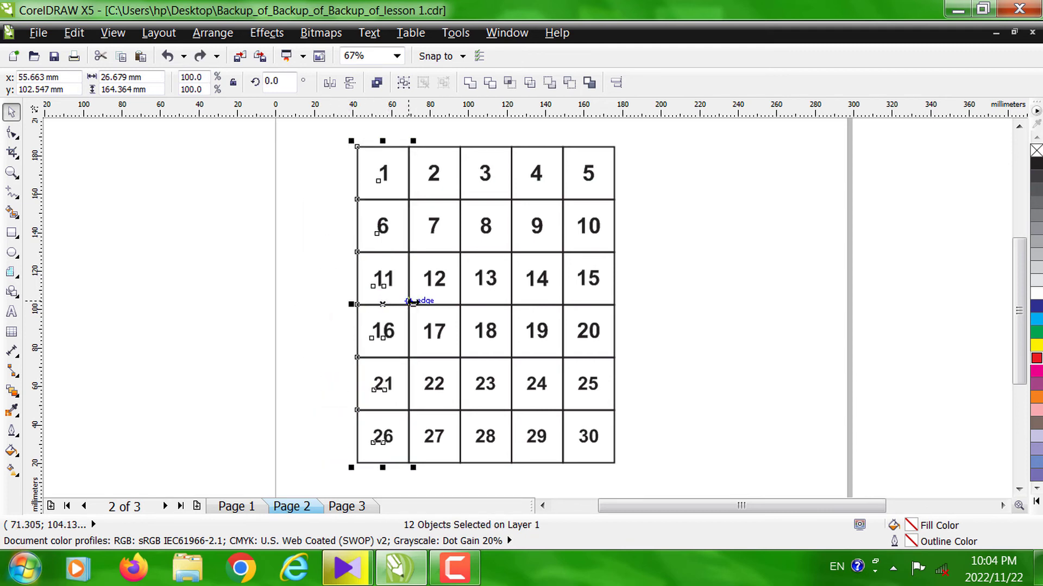
drag(412, 303, 329, 302)
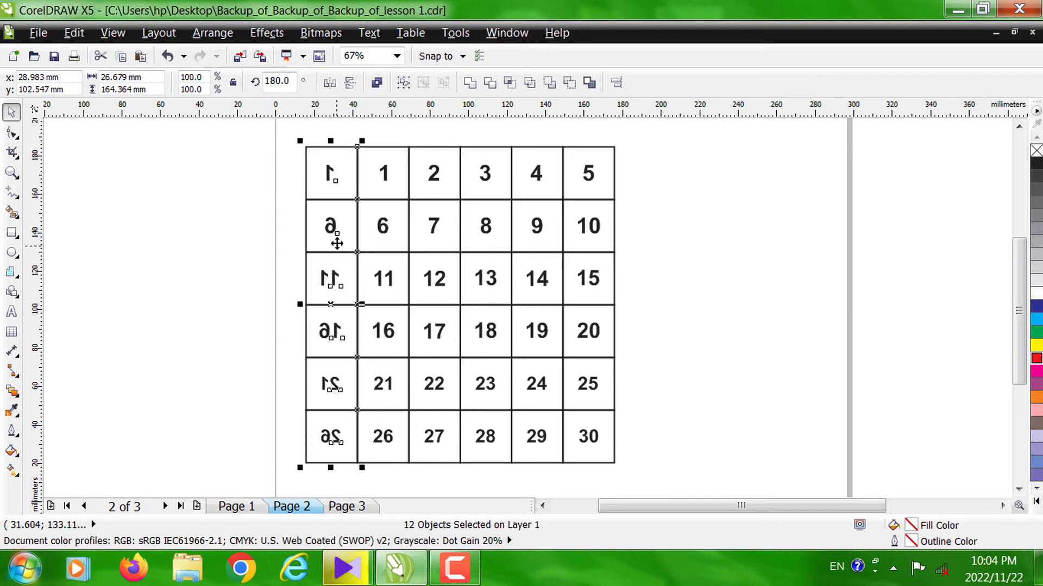
click(277, 308)
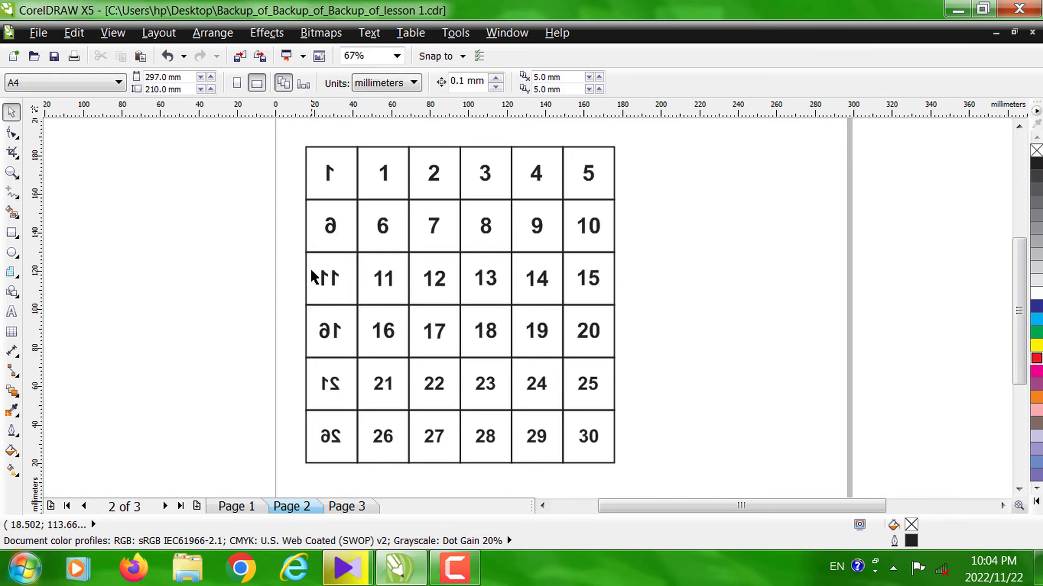
- Widen the mirrored column of cells and numbers leftwards to about 39.7 mm
drag(296, 142, 362, 474)
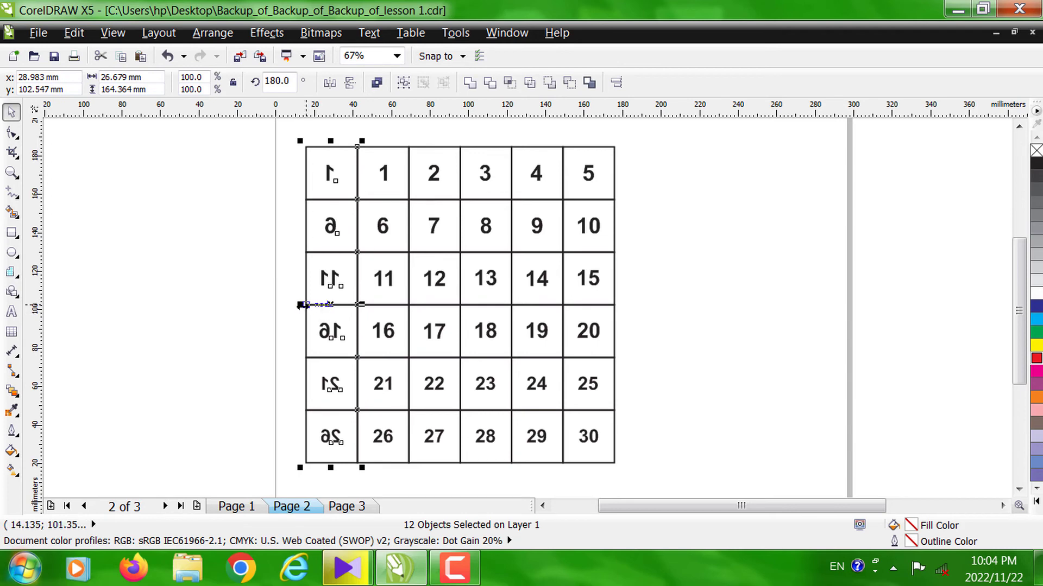
drag(301, 305, 277, 307)
click(71, 200)
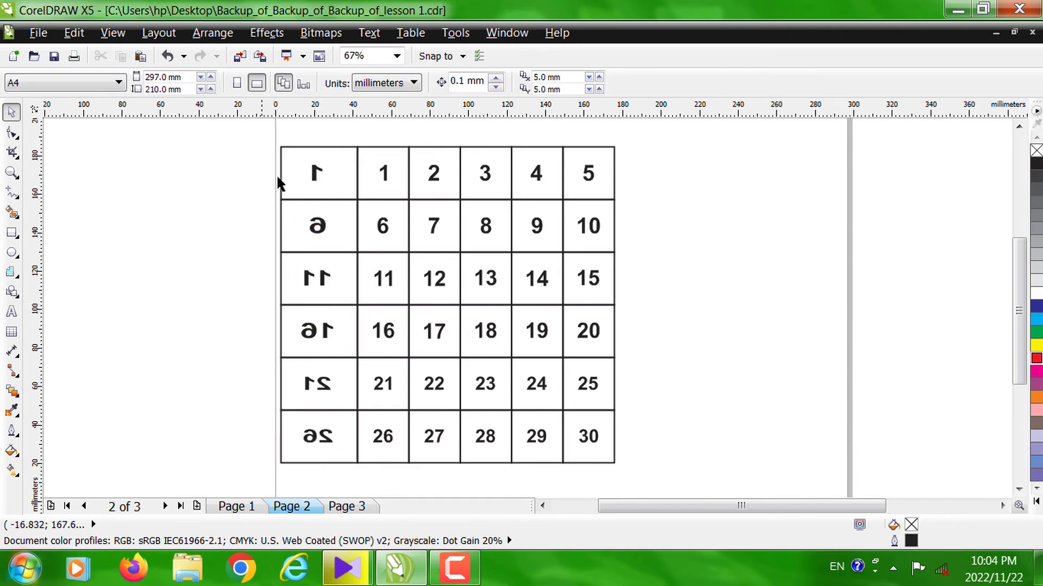
- Try to delete the mirrored numbers from the widened column, and undo the deletion
click(316, 176)
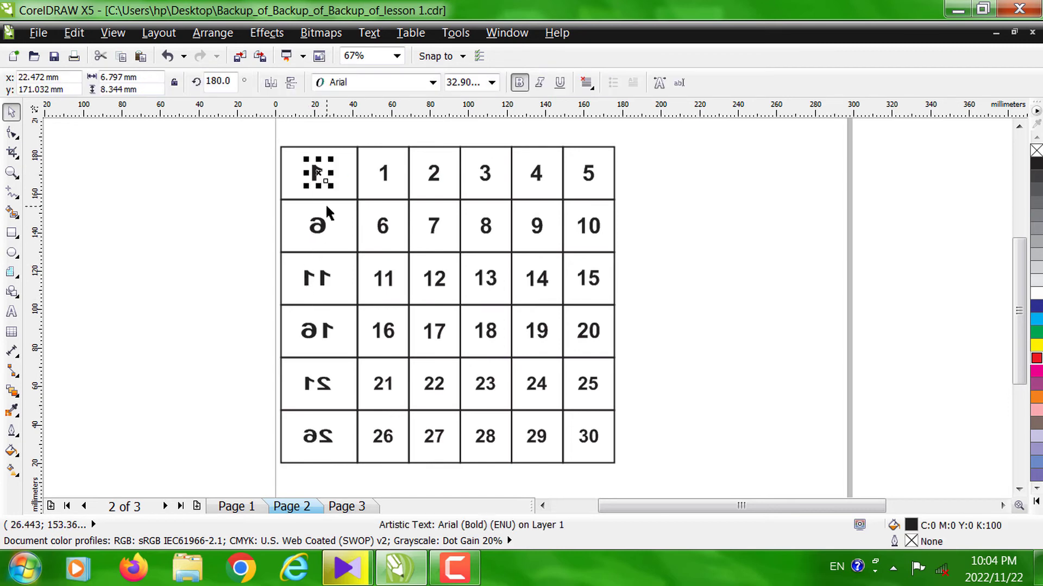
shift+click(321, 235)
shift+click(320, 280)
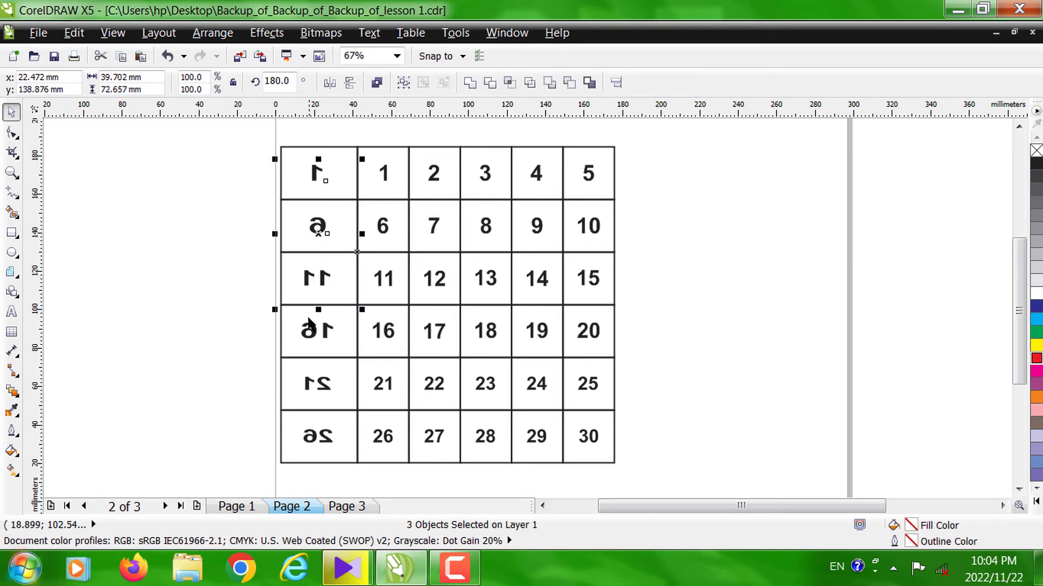
shift+click(315, 332)
shift+click(312, 382)
drag(313, 381, 317, 438)
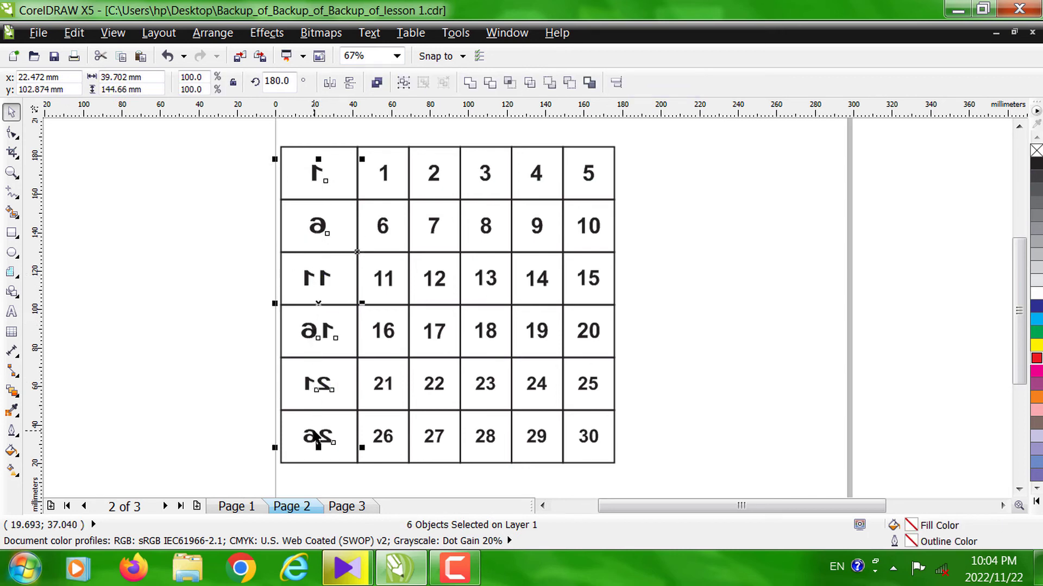
key(Delete)
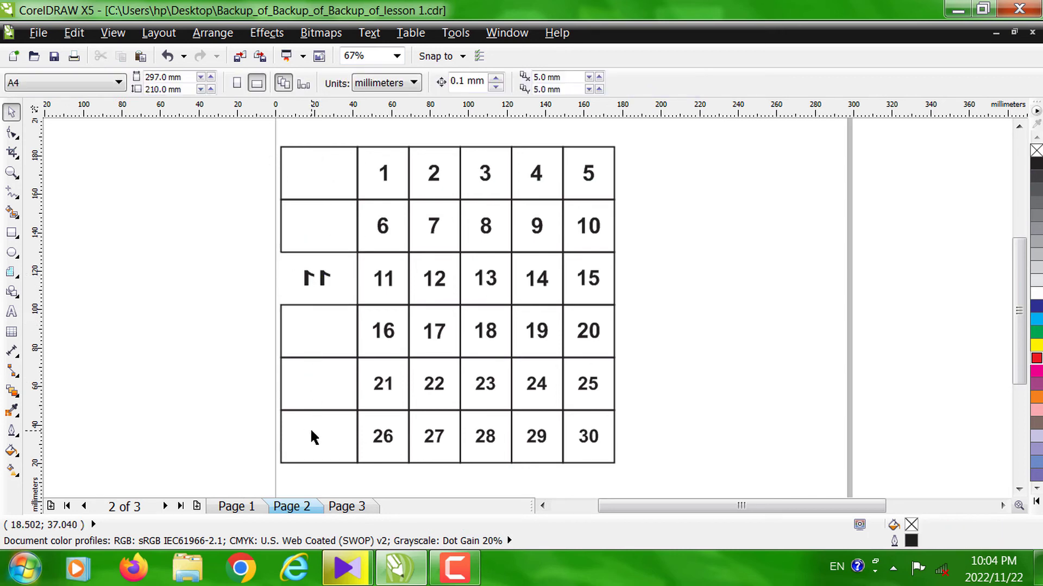
key(z)
key(ctrl+z)
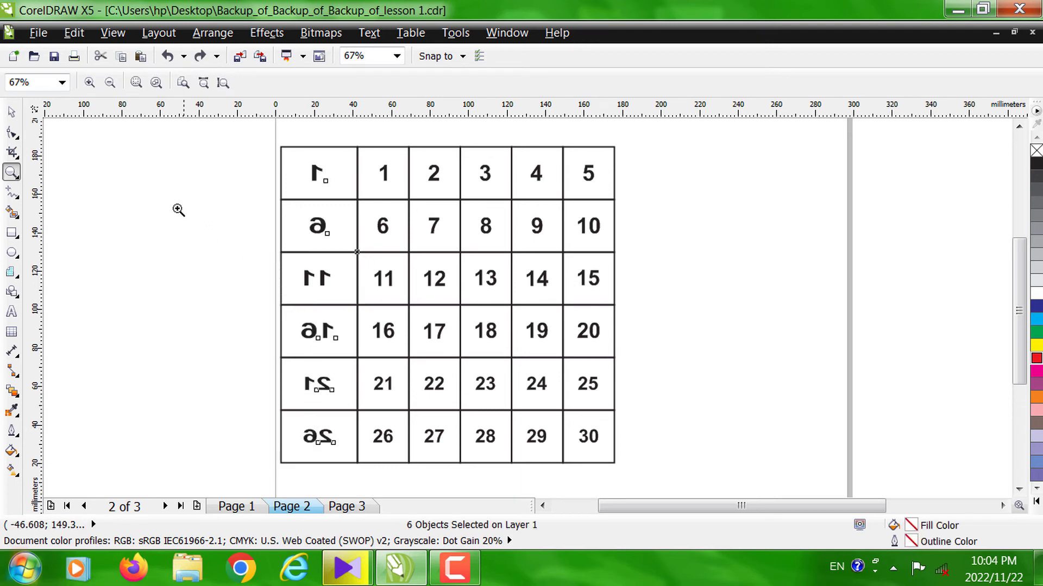
- Delete the six mirrored numbers from the wide first column, leaving its cells empty
click(11, 112)
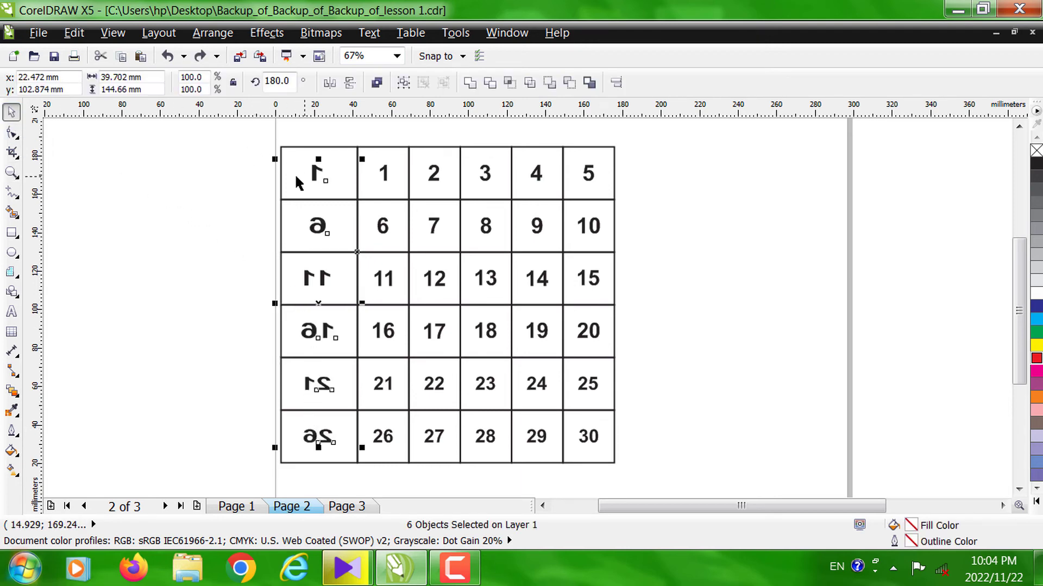
click(283, 187)
click(317, 174)
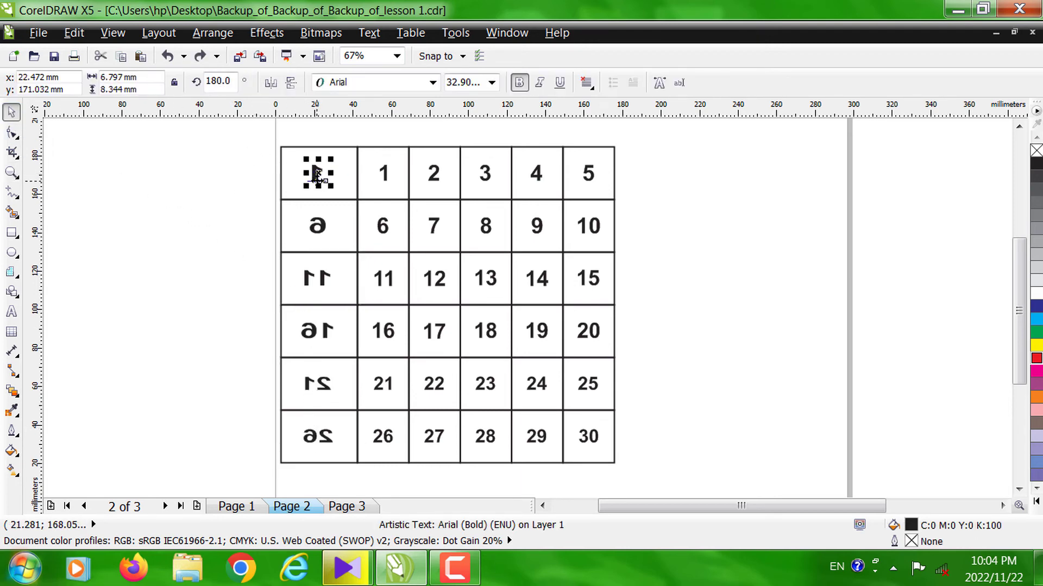
key(Delete)
click(319, 225)
key(Delete)
click(325, 279)
key(Delete)
click(315, 331)
key(Delete)
click(320, 383)
key(Delete)
click(321, 439)
key(Delete)
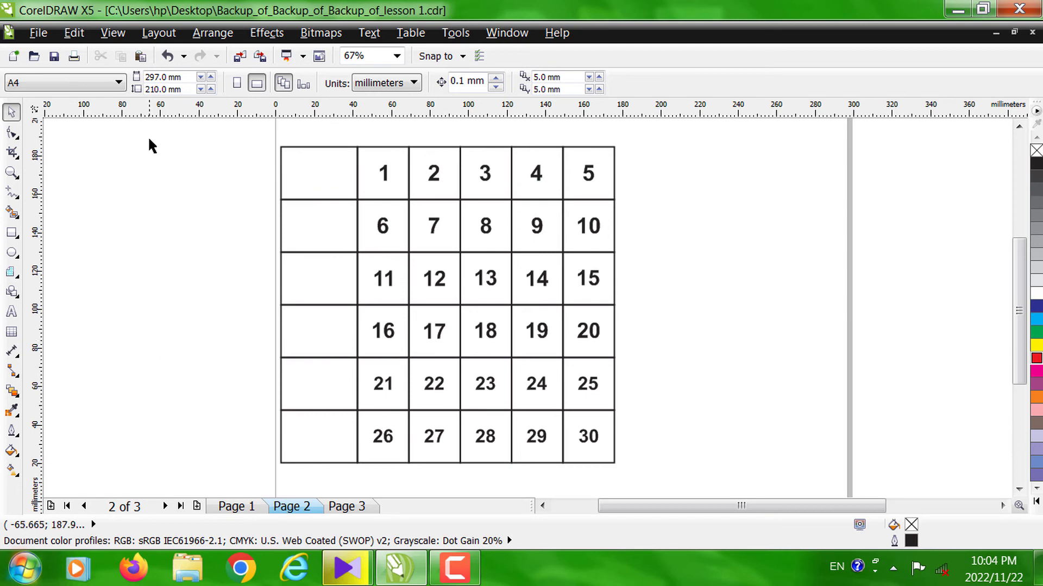
- Move the whole grid with its numbers right by about one numbered column's width
drag(259, 171, 651, 463)
drag(443, 282, 495, 282)
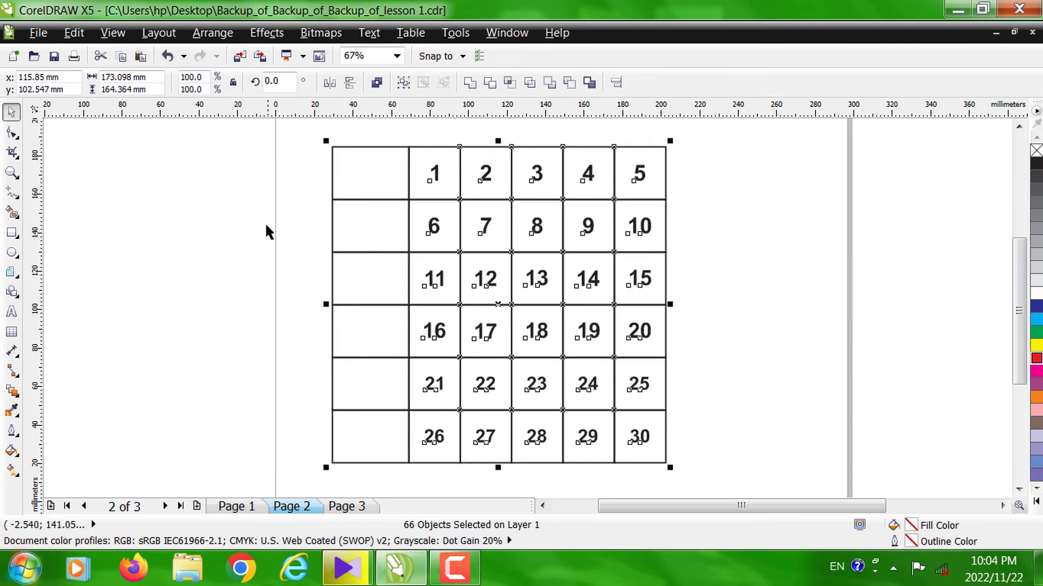
click(174, 205)
- Widen the six empty cells of the first column leftwards to about 61.2 mm
drag(311, 135, 426, 478)
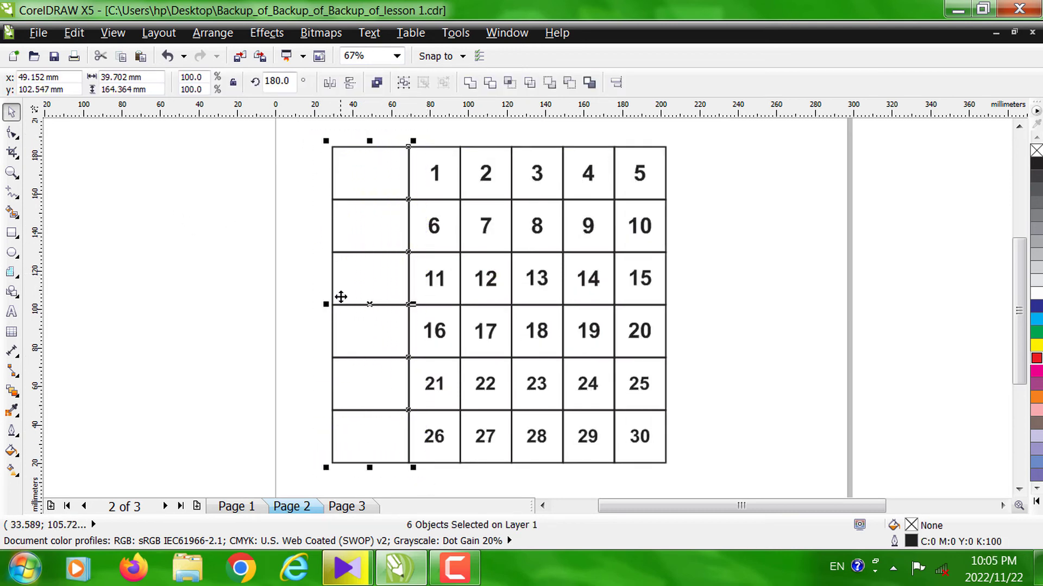
drag(325, 305, 283, 305)
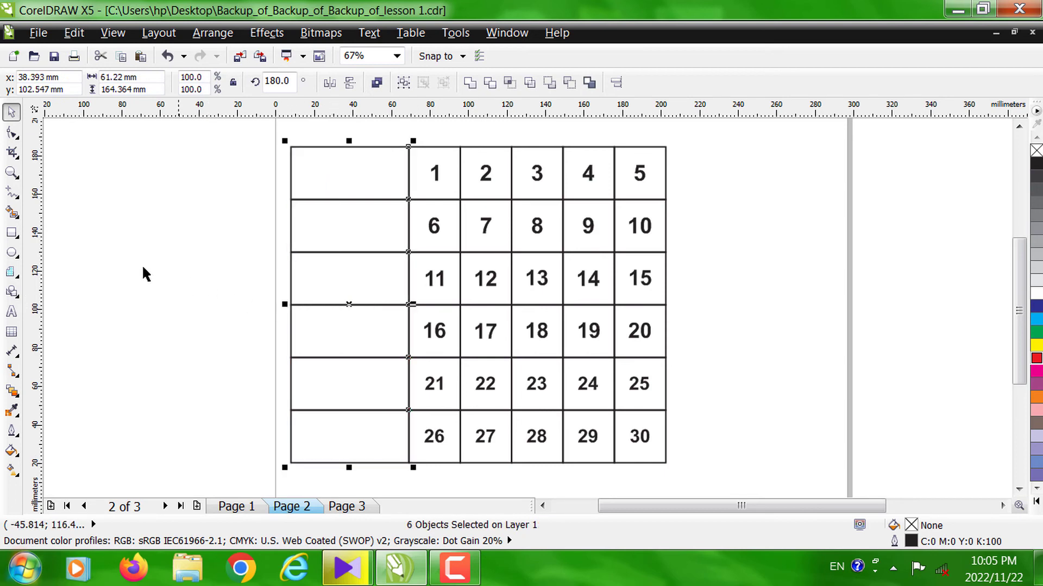
click(114, 266)
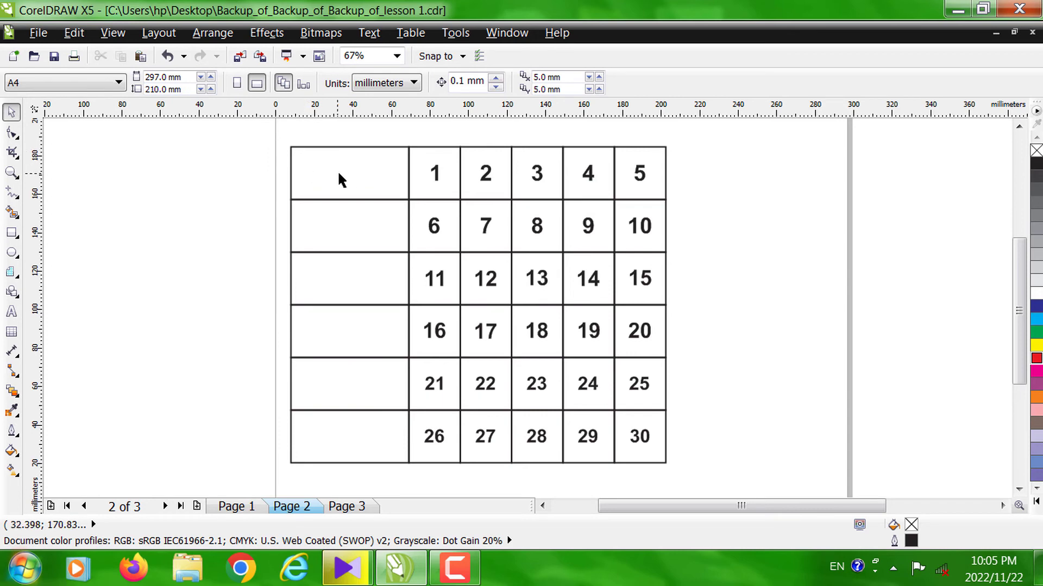
- Fill the empty column's first-row cell with red and its fifth-row cell with magenta
click(366, 168)
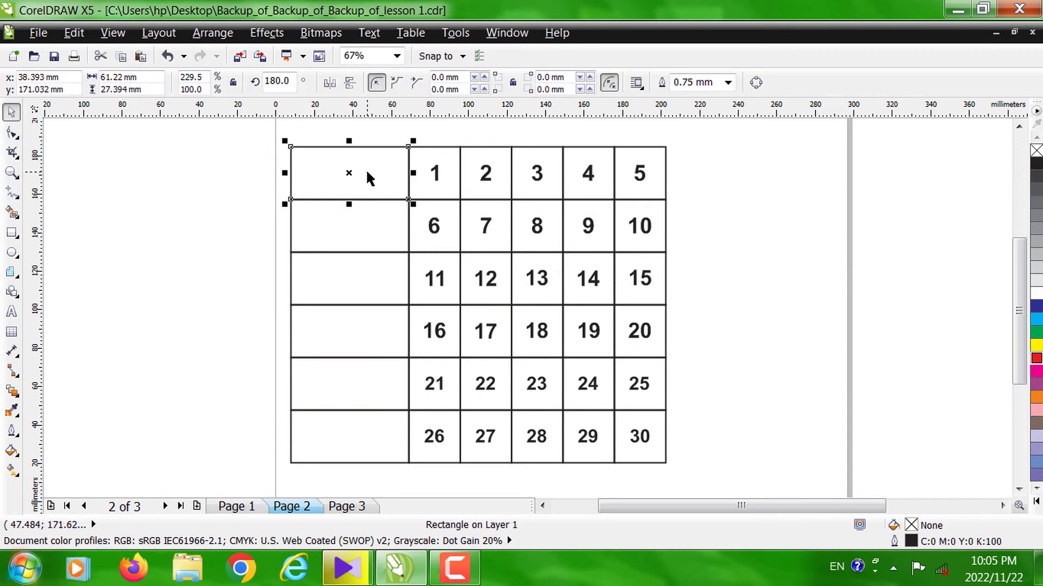
click(1036, 360)
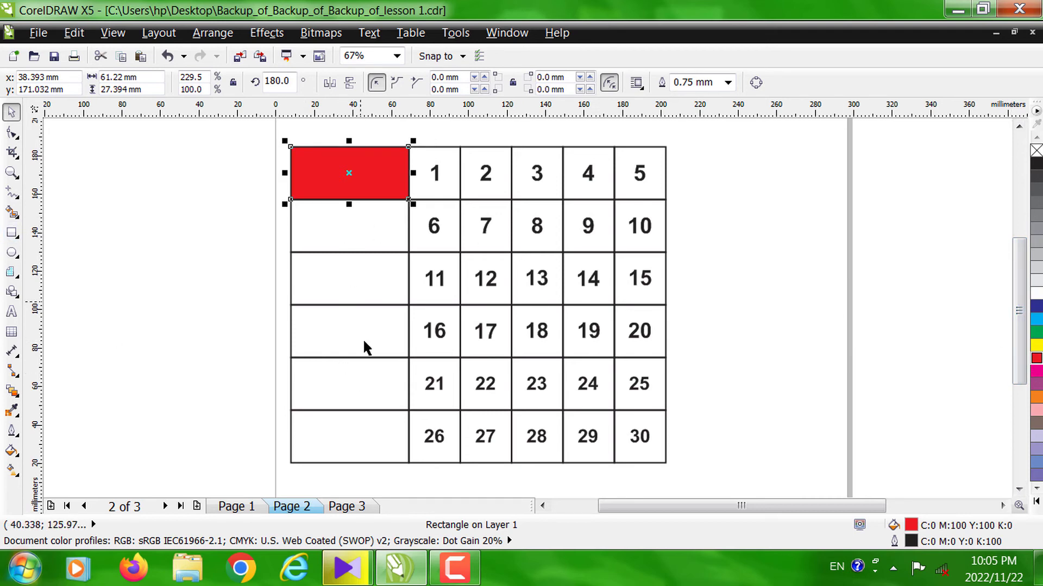
click(367, 383)
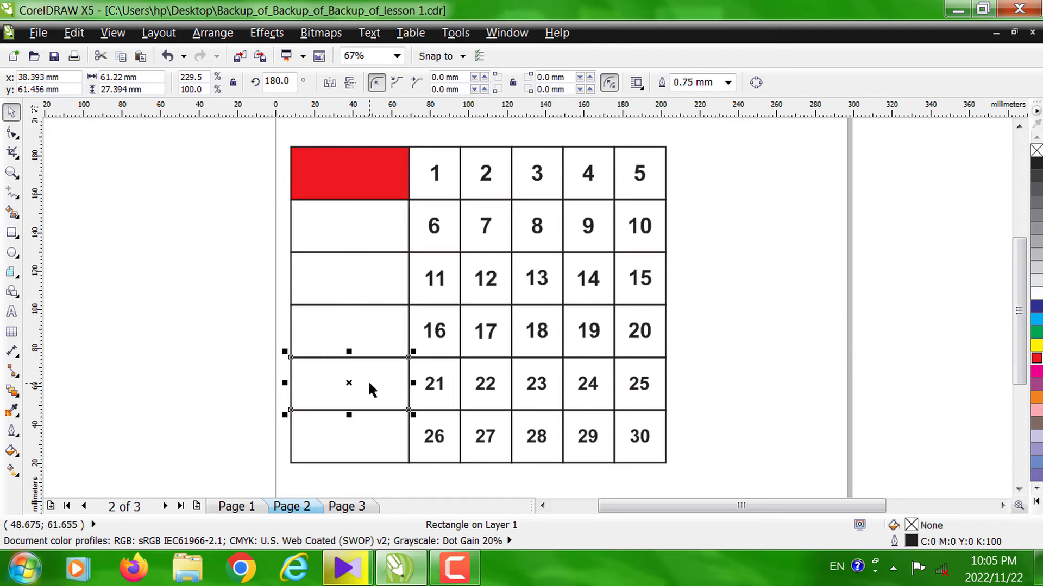
click(1036, 373)
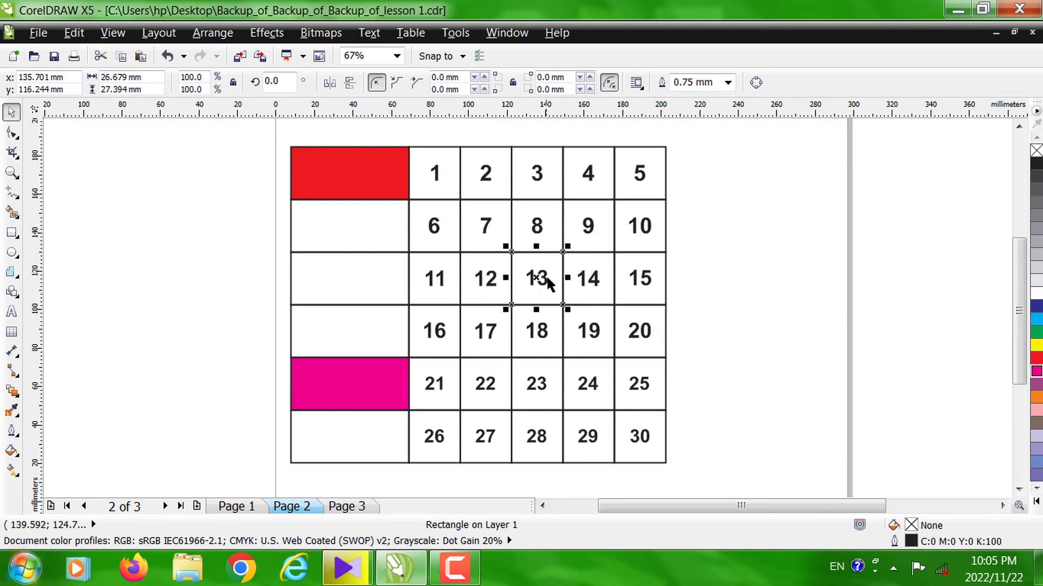
shift+click(633, 166)
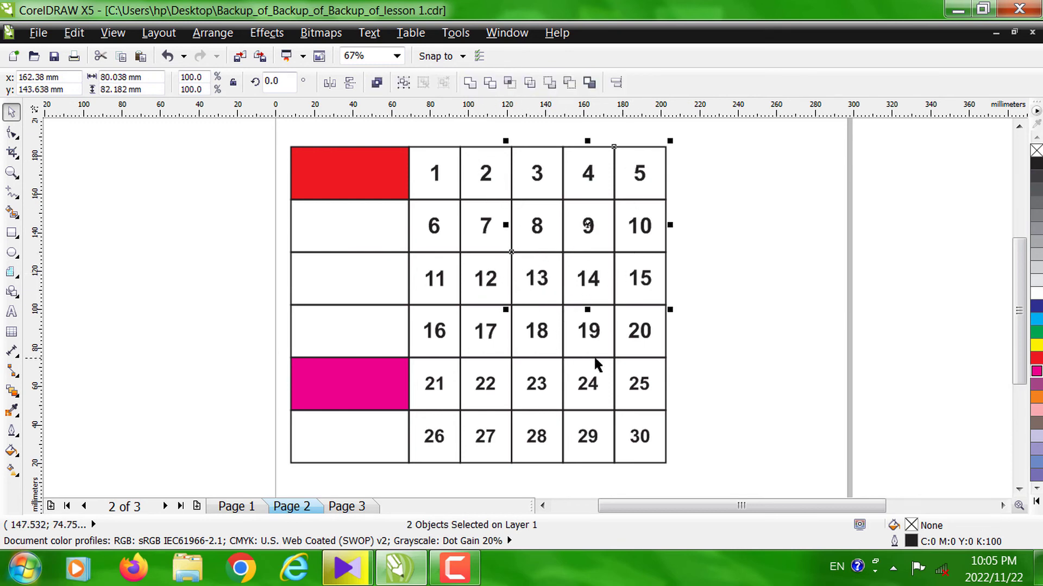
click(698, 356)
click(582, 389)
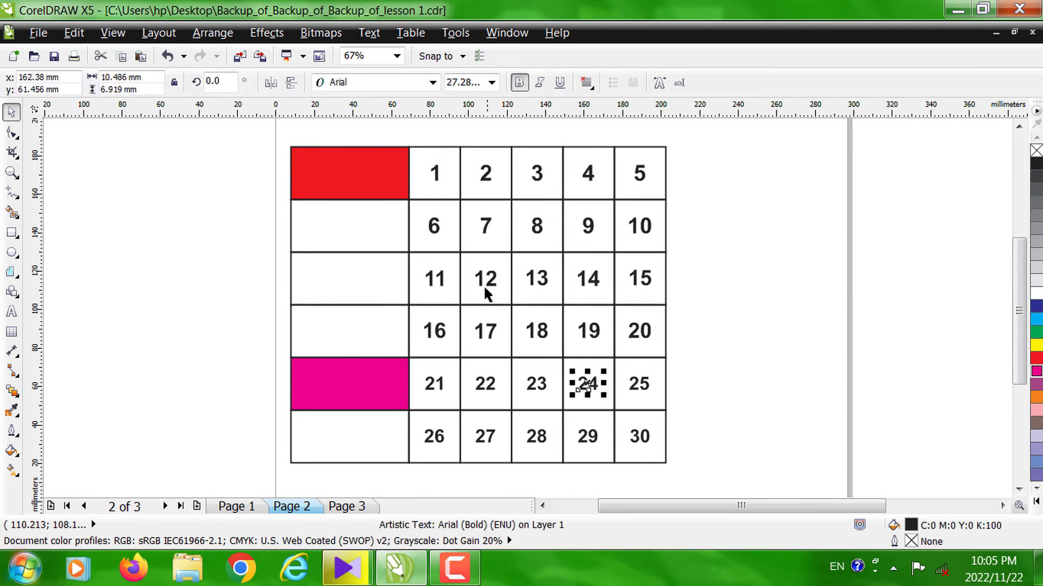
click(868, 302)
- Fill the grid cells at numbers 4, 6, 20 and 27 with green
click(664, 314)
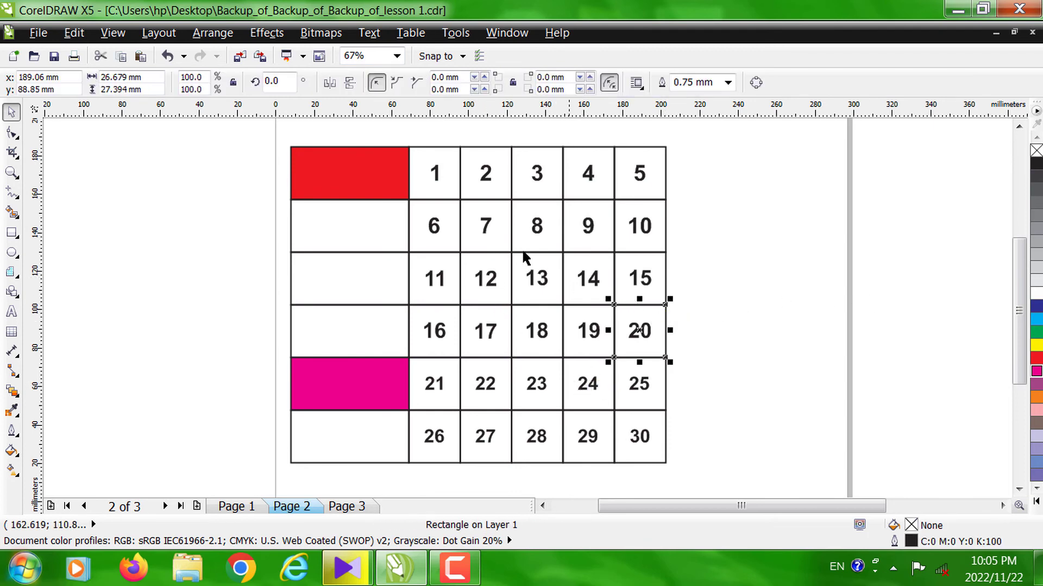
shift+click(453, 207)
shift+click(610, 182)
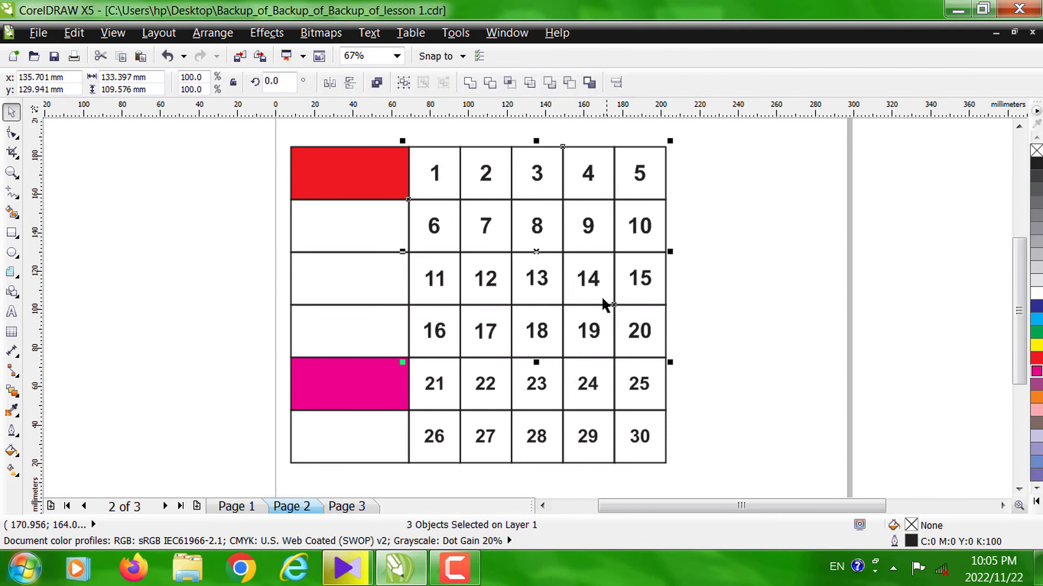
shift+click(494, 412)
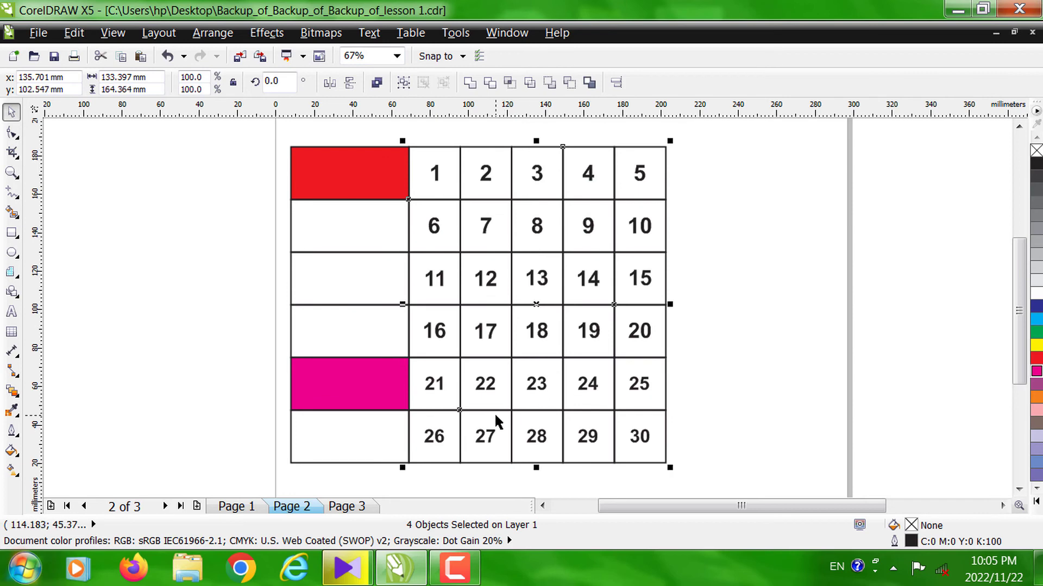
click(1036, 495)
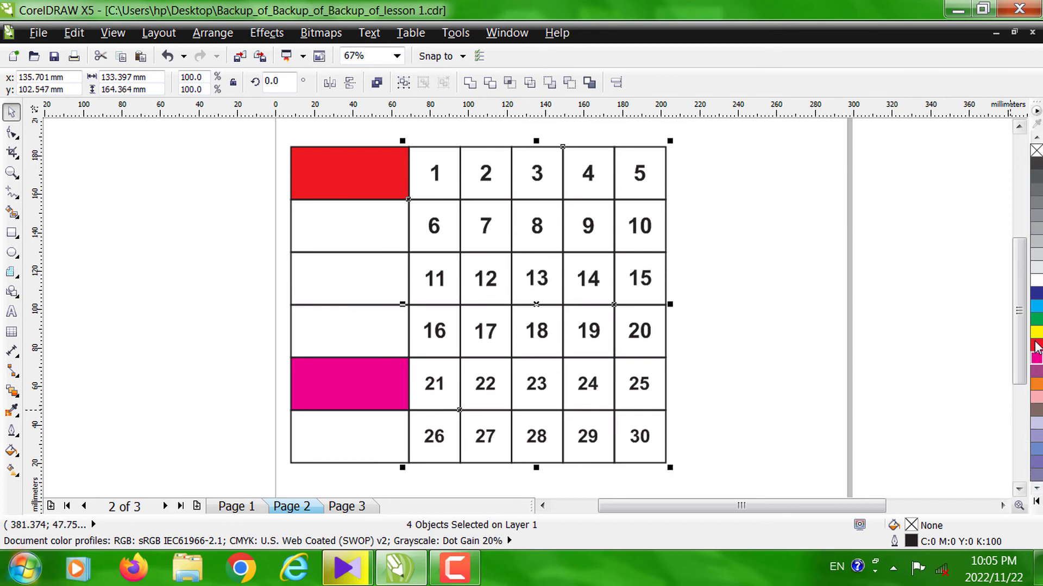
click(1036, 320)
click(849, 317)
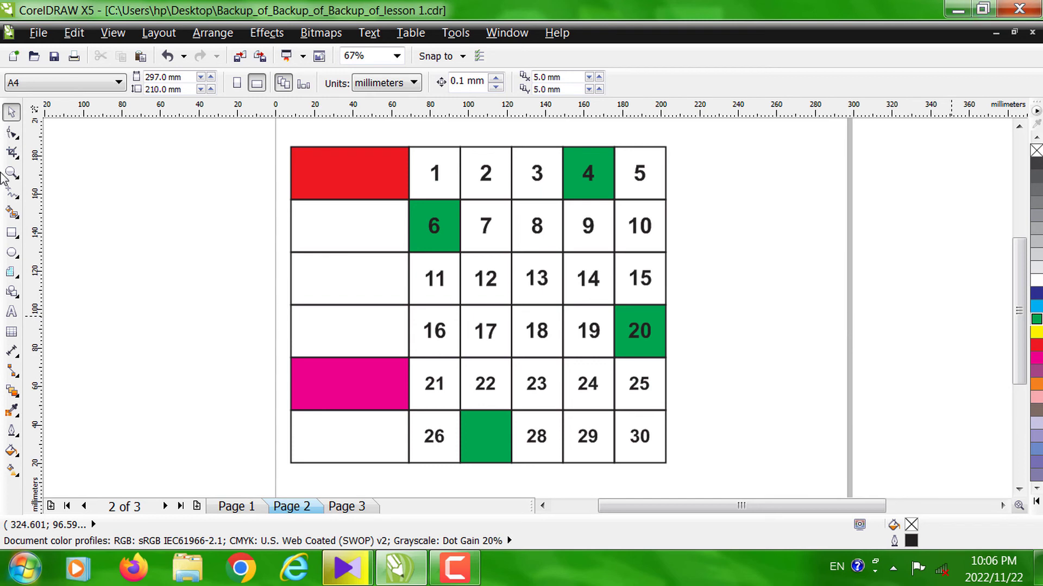
- Add a new blank page after Page 3
click(16, 275)
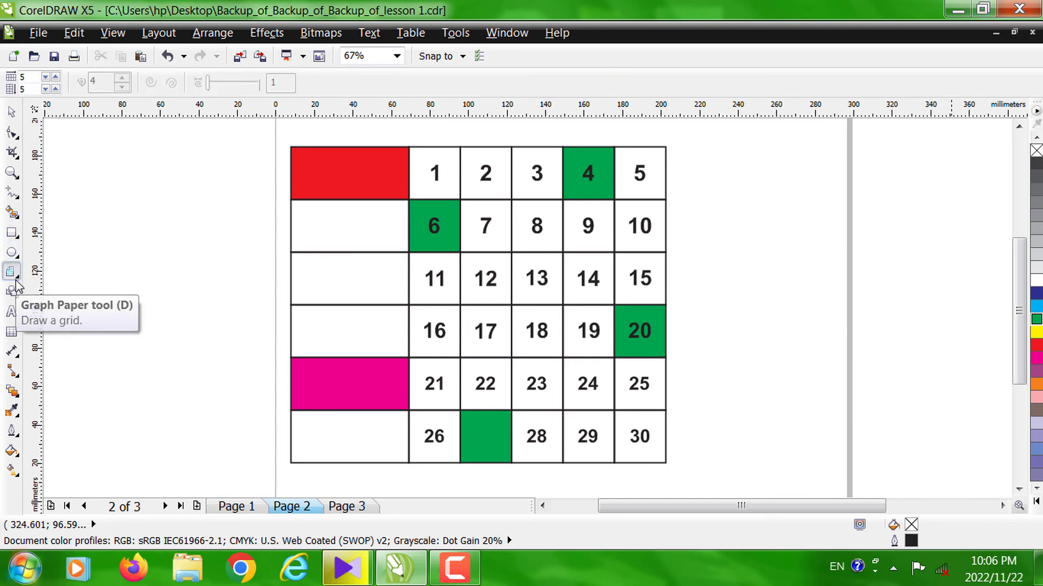
click(21, 280)
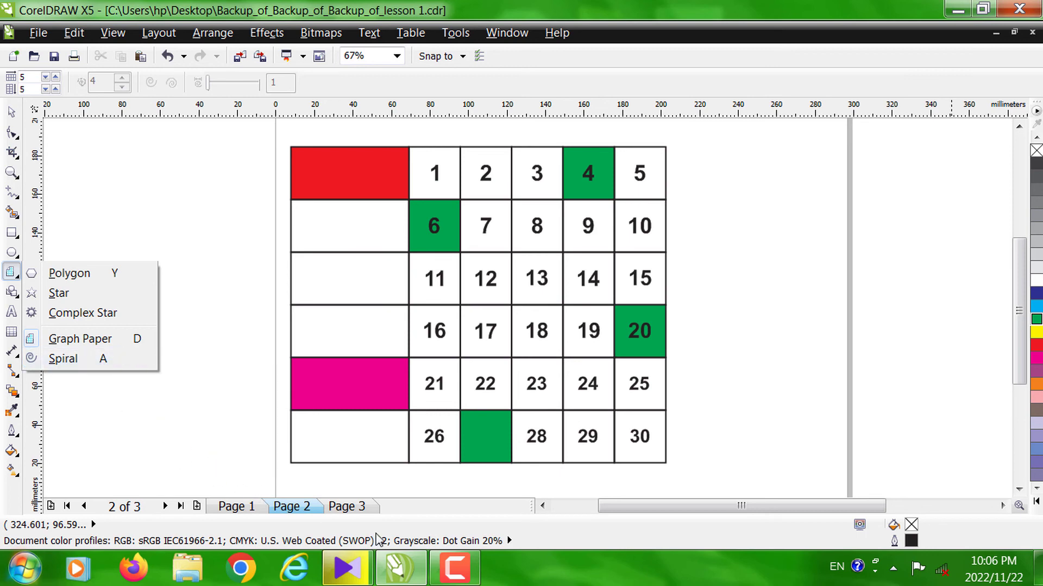
click(350, 508)
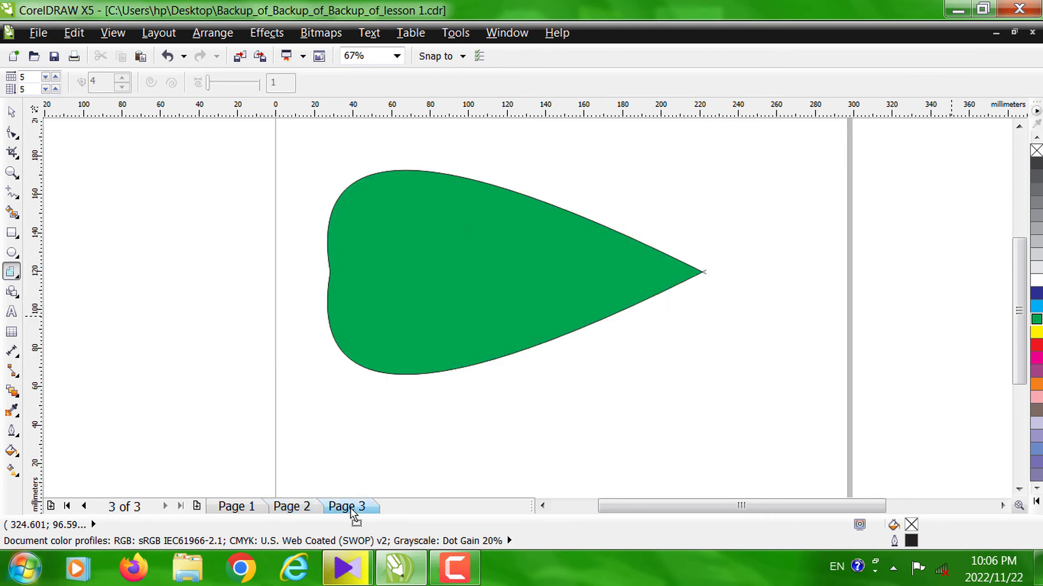
click(197, 507)
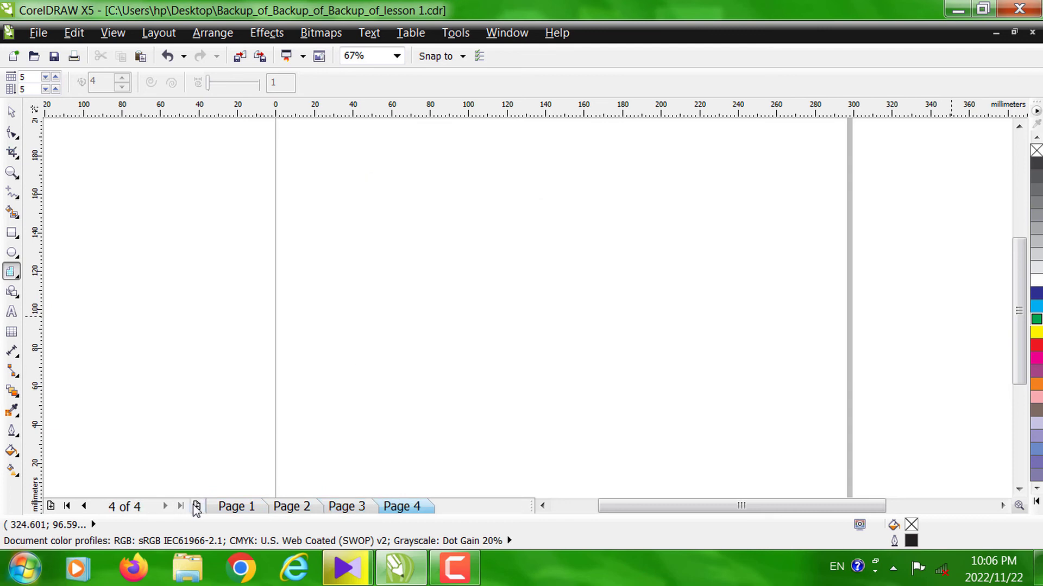
- Draw a symmetrical spiral with 4 revolutions on Page 4, and delete it
click(11, 292)
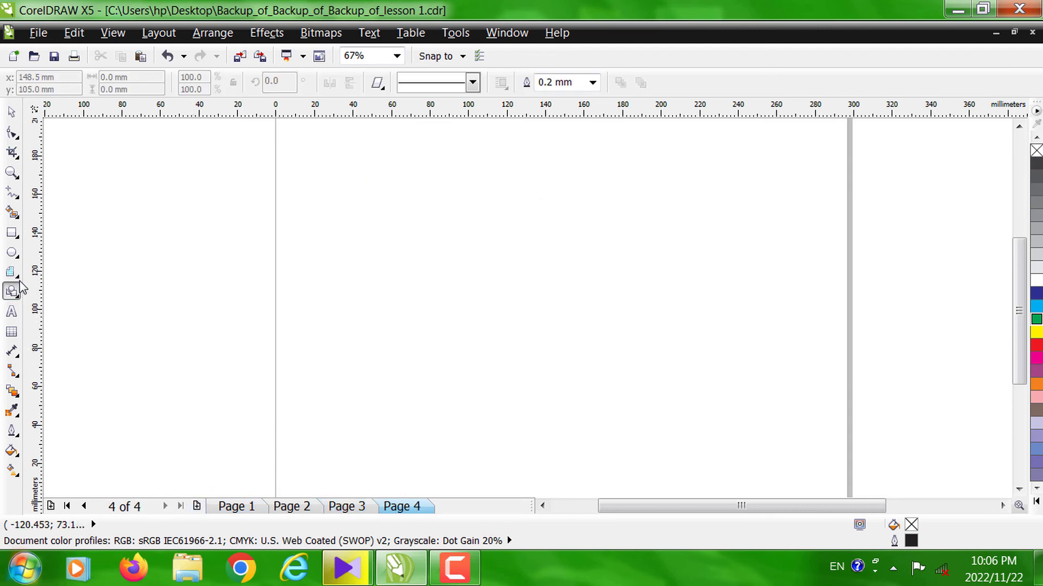
click(16, 276)
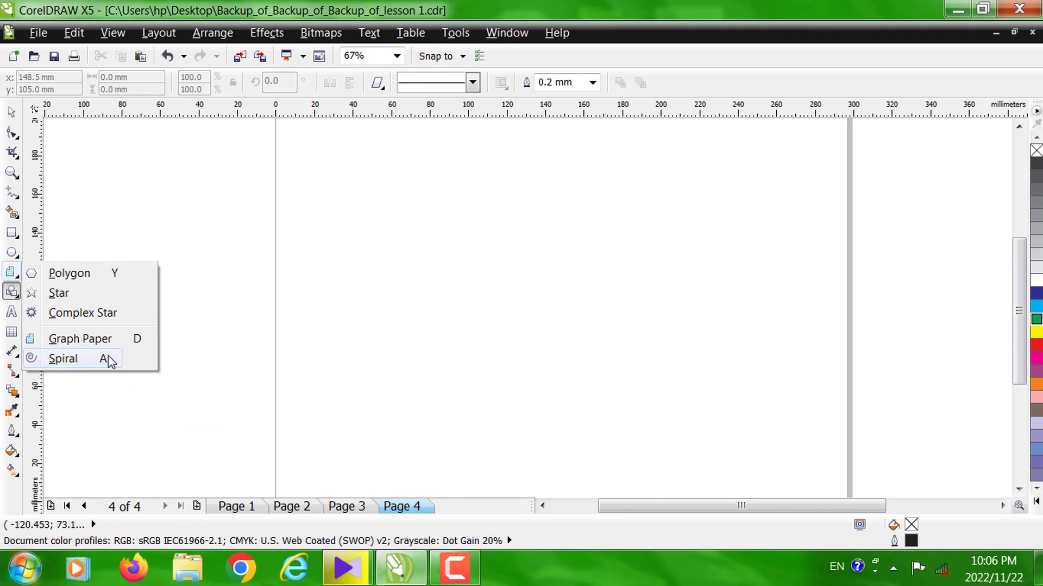
click(64, 360)
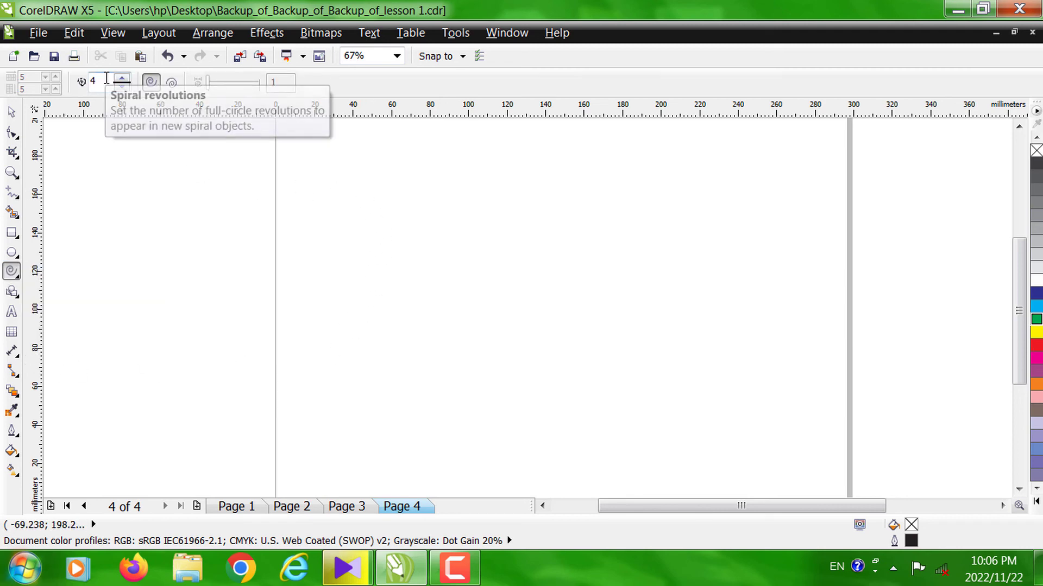
drag(359, 163, 631, 421)
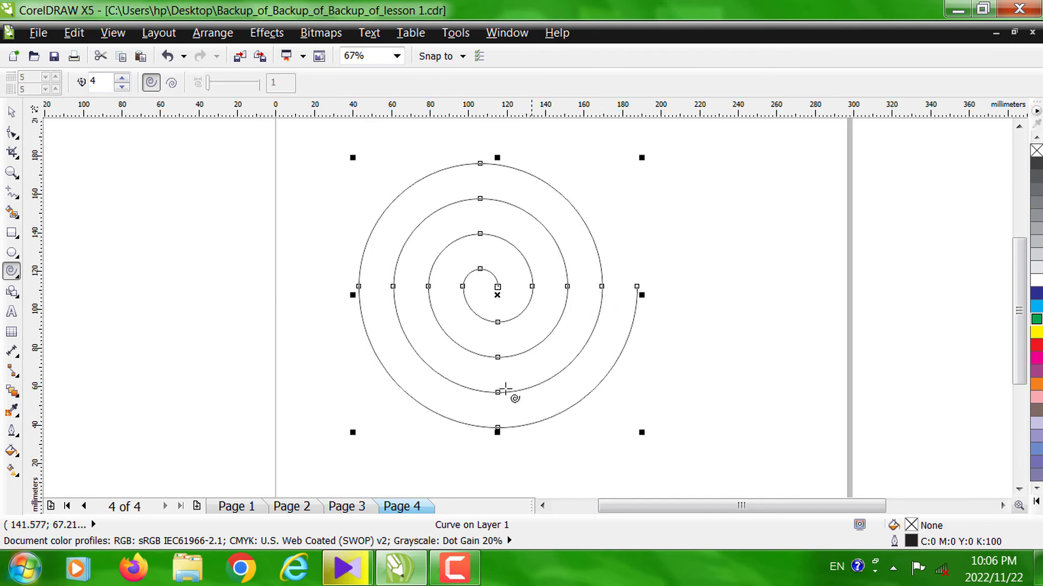
click(12, 111)
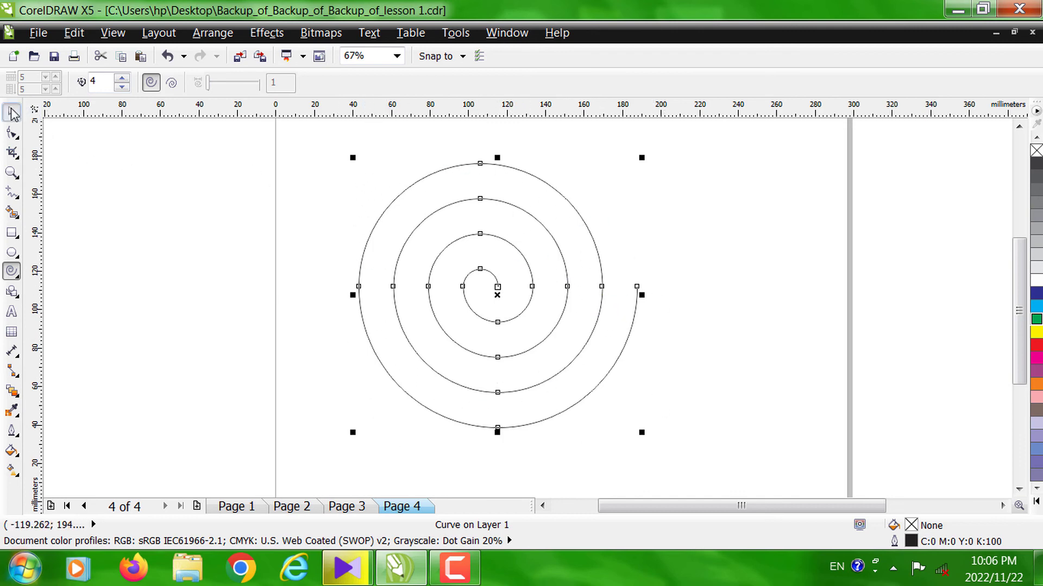
key(Delete)
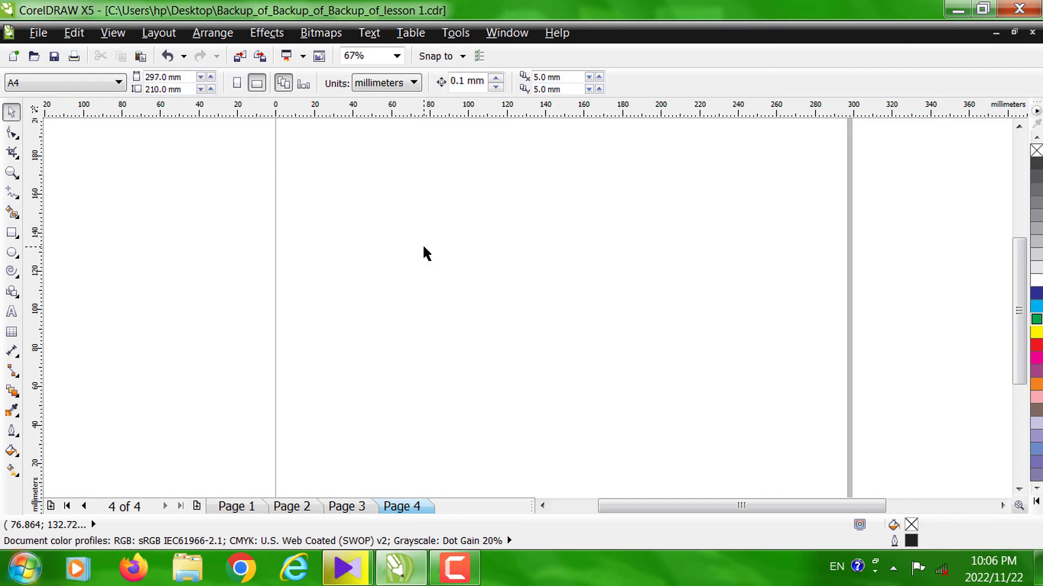
- Draw a symmetrical spiral with 8 revolutions, about 177 mm wide, on Page 4
click(12, 272)
click(93, 358)
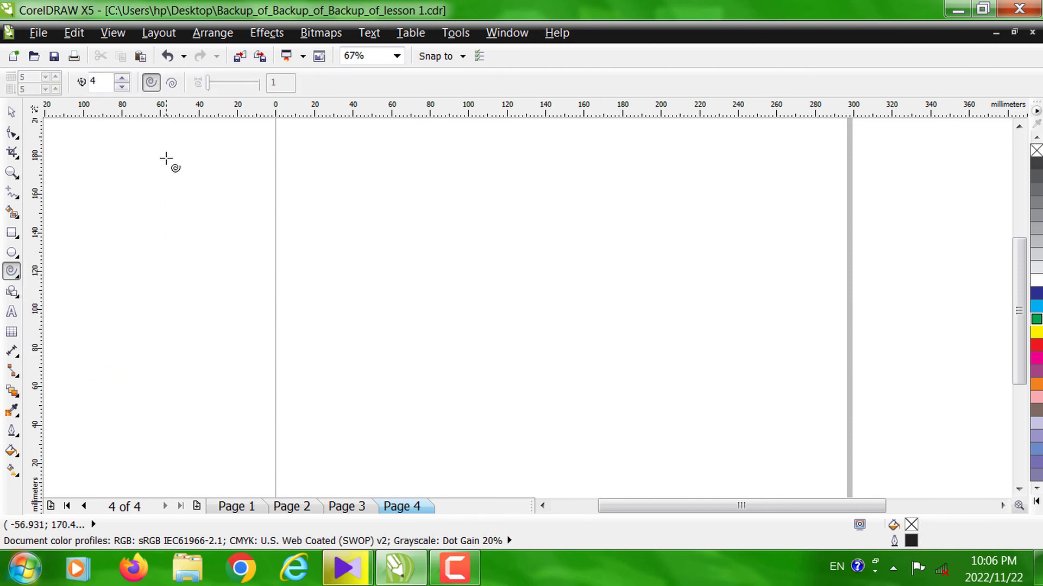
double_click(94, 81)
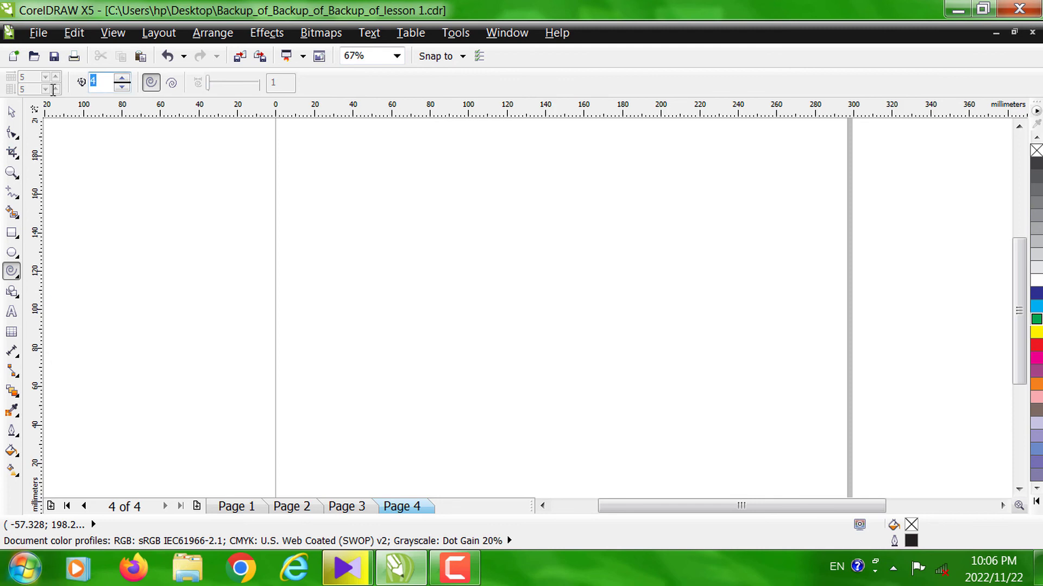
key(Return)
drag(372, 153, 713, 482)
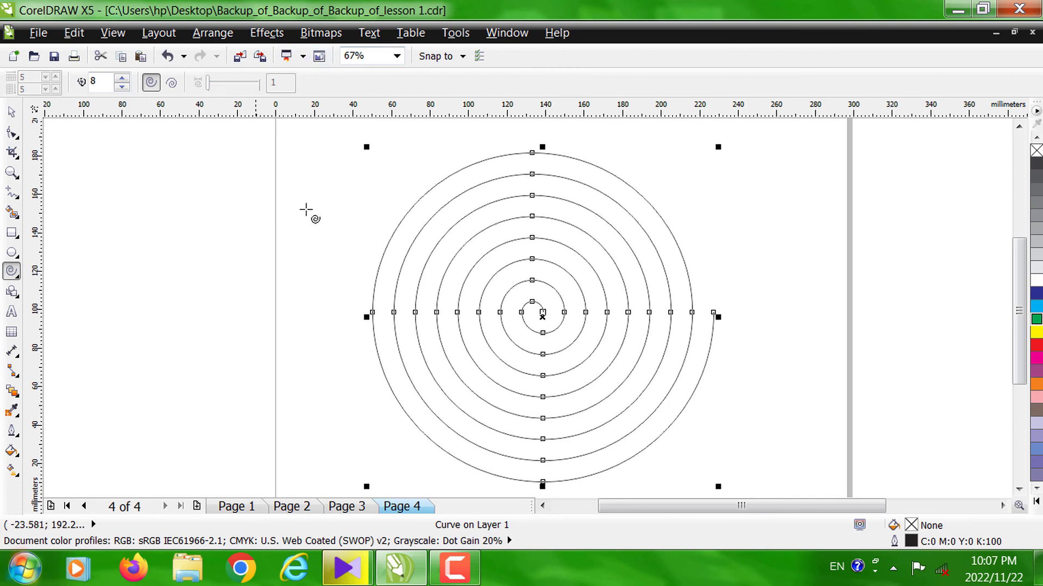
- Set the spiral's outline width to 10.0 mm
double_click(913, 543)
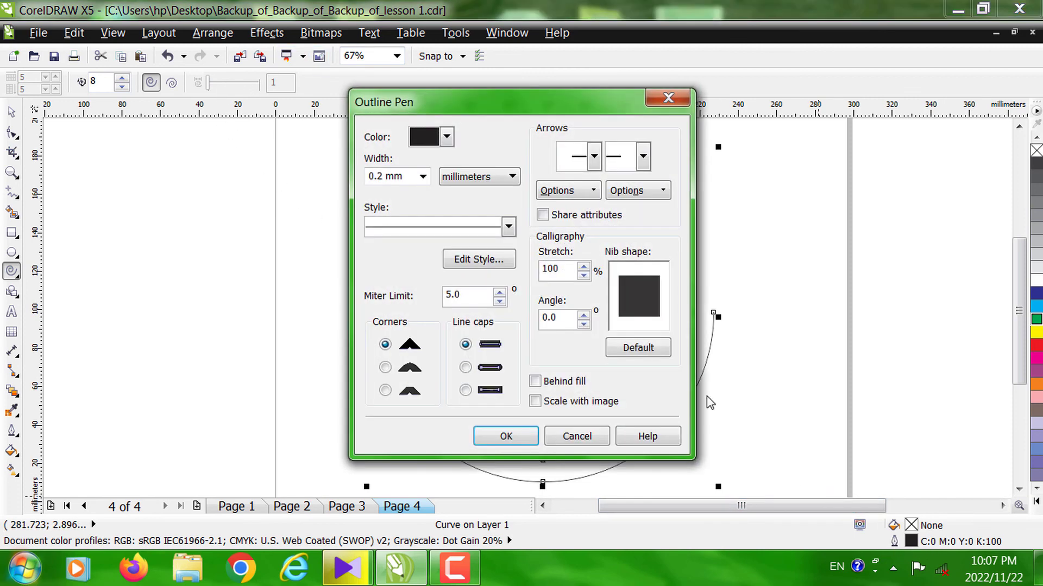
click(423, 177)
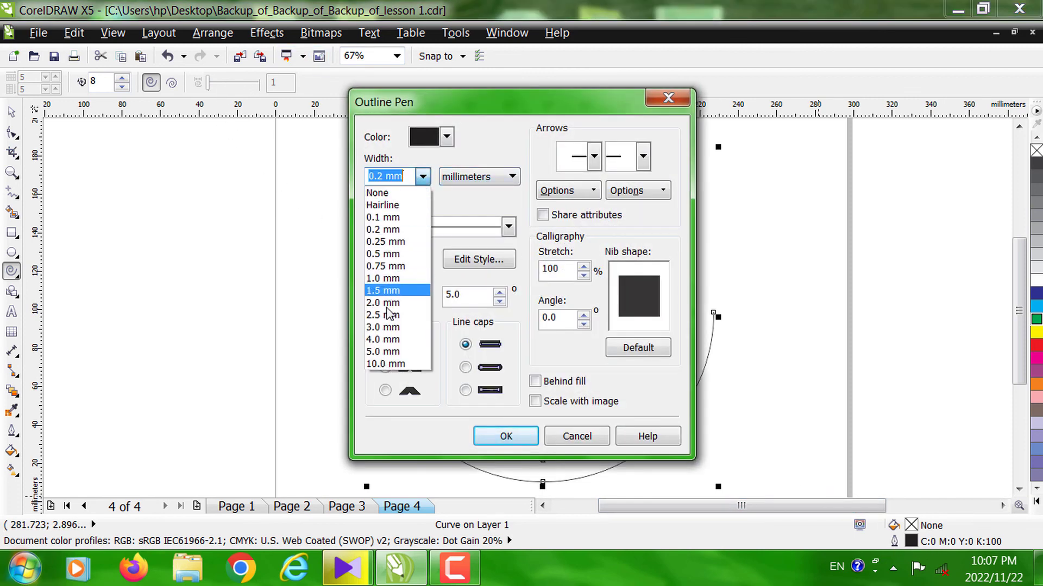
click(387, 363)
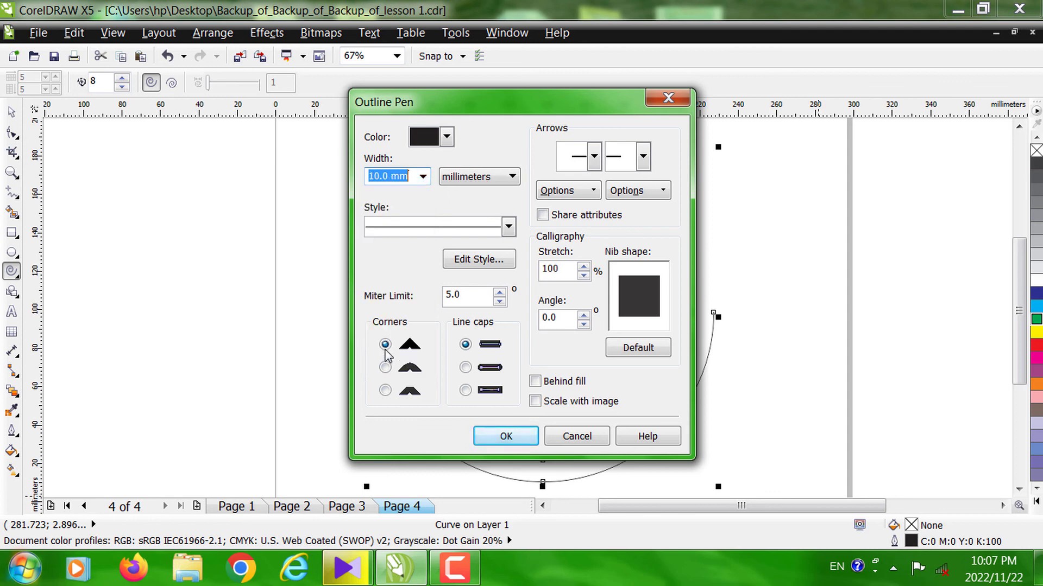
click(500, 434)
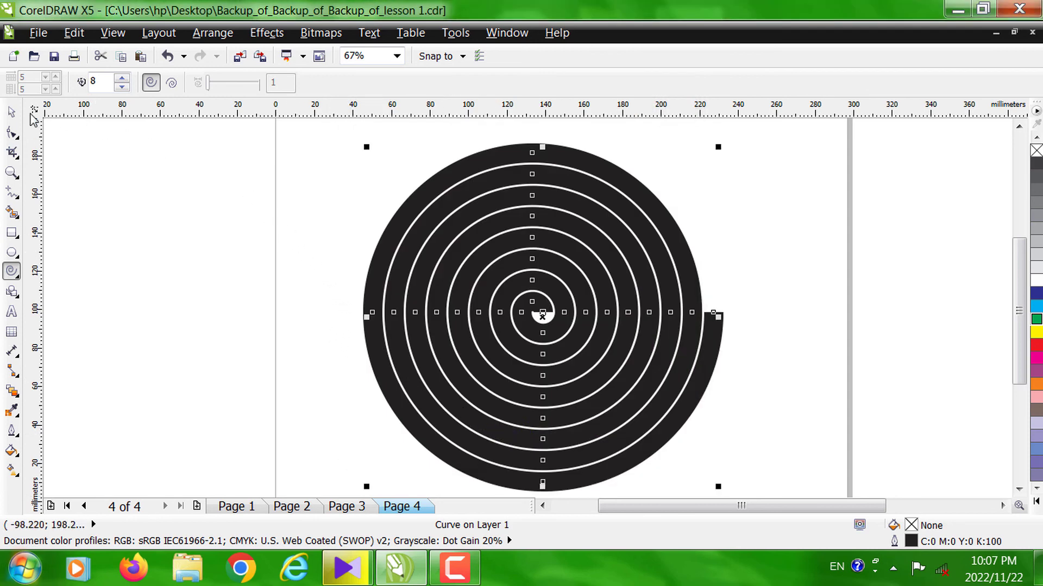
- Fill the 8-revolution spiral on Page 4 with dark green, C:84 M:44 Y:100 K:50
click(11, 112)
click(347, 211)
click(509, 230)
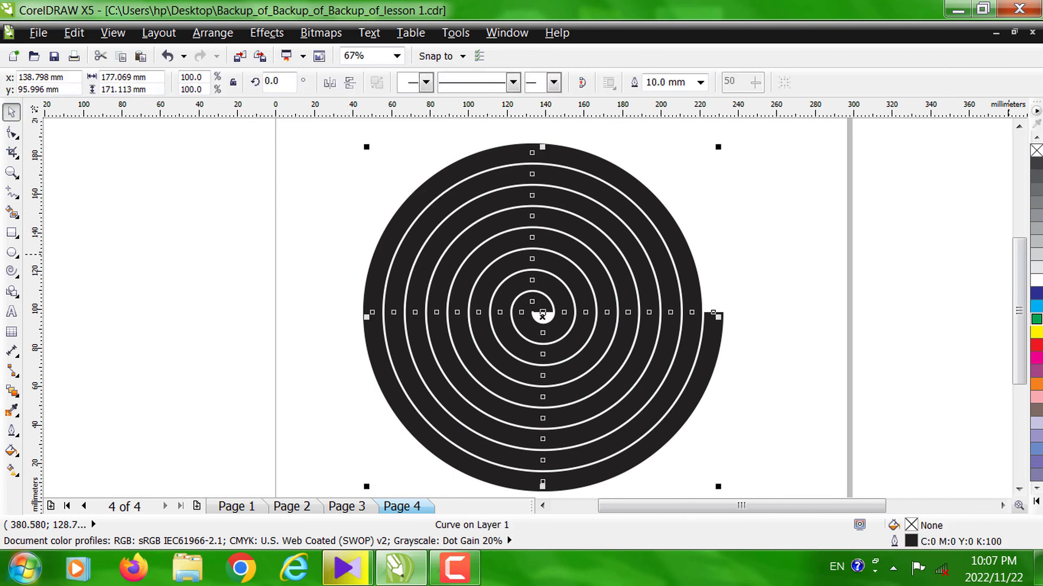
click(1037, 321)
right_click(1039, 324)
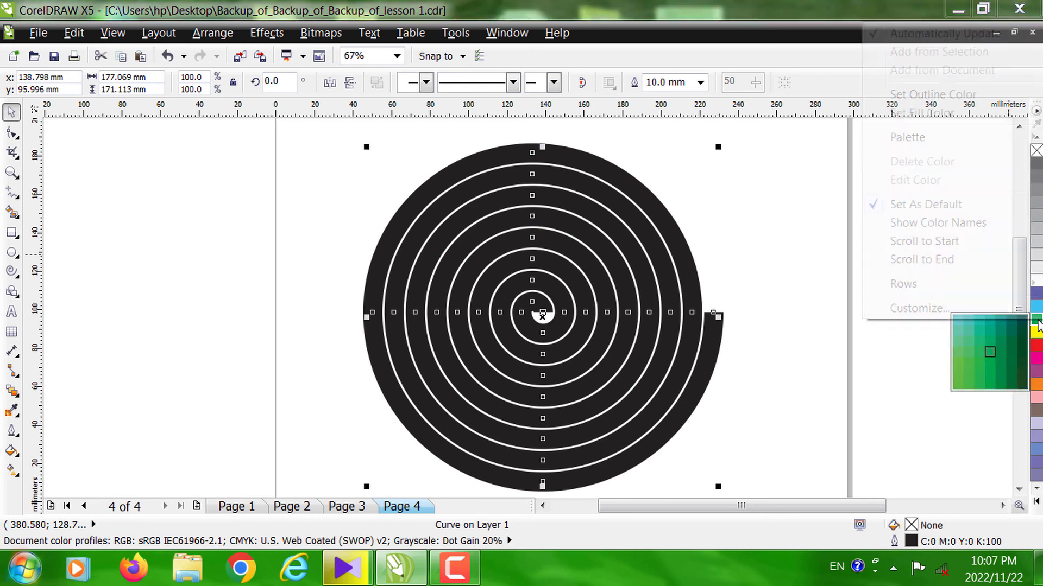
click(1023, 387)
click(1023, 387)
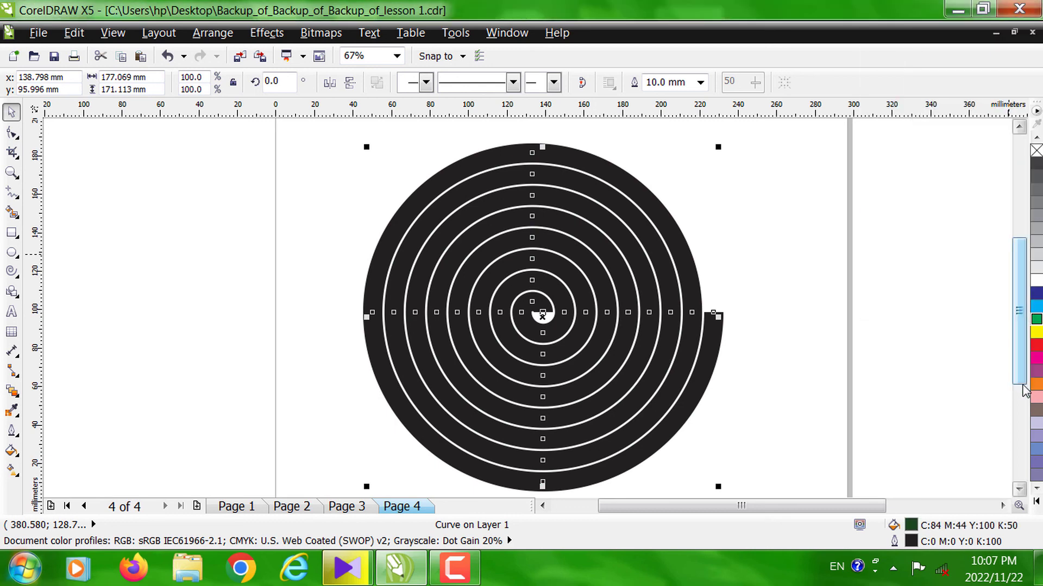
- Set the spiral's outline colour to green, C:100 M:0 Y:100 K:0, and deselect it
right_click(1036, 322)
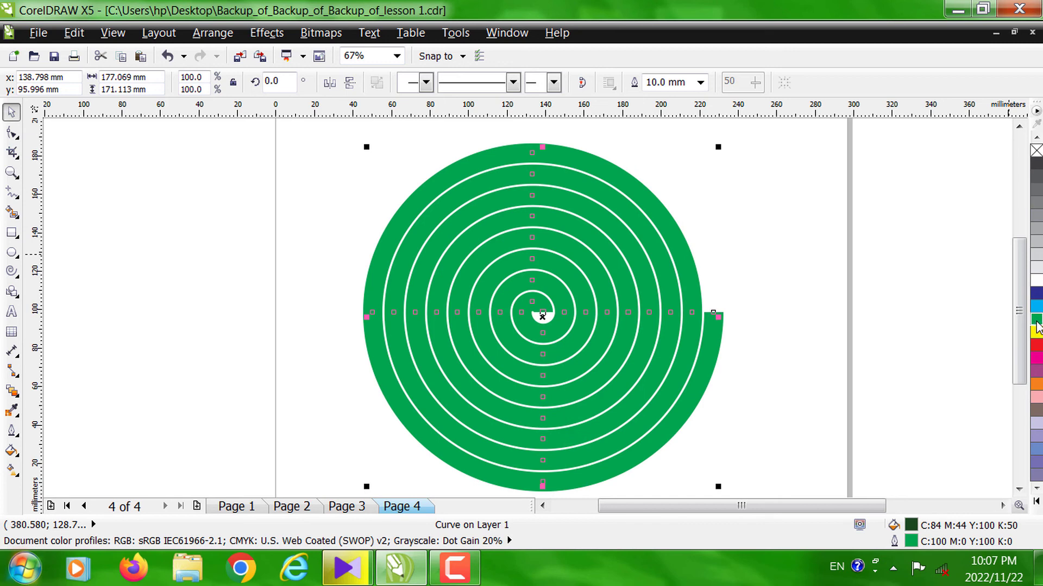
right_click(1037, 324)
click(968, 340)
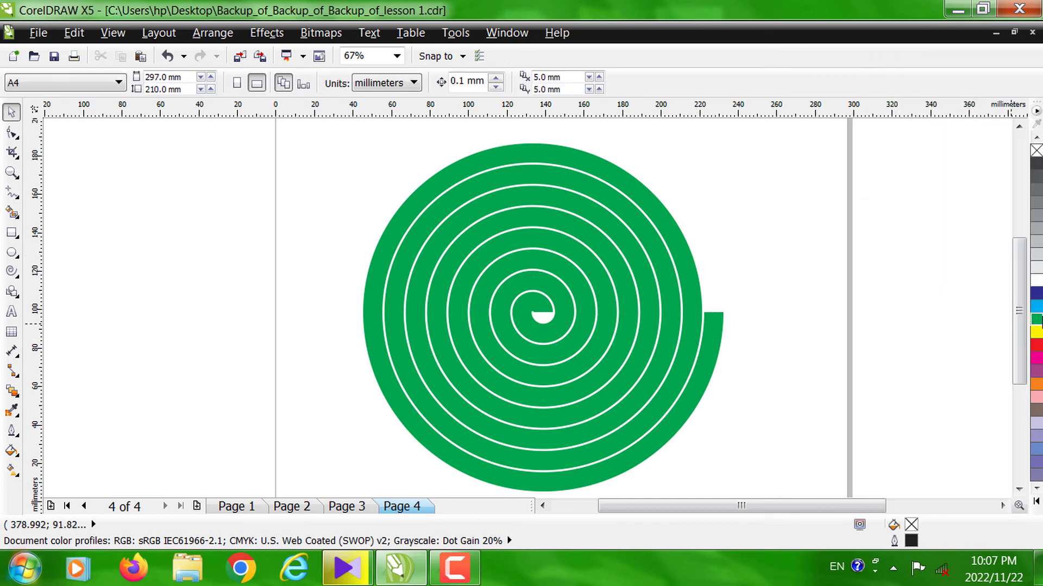
- Set the default fill for new graphic objects to dark green, leaving artistic and paragraph text out
click(1035, 319)
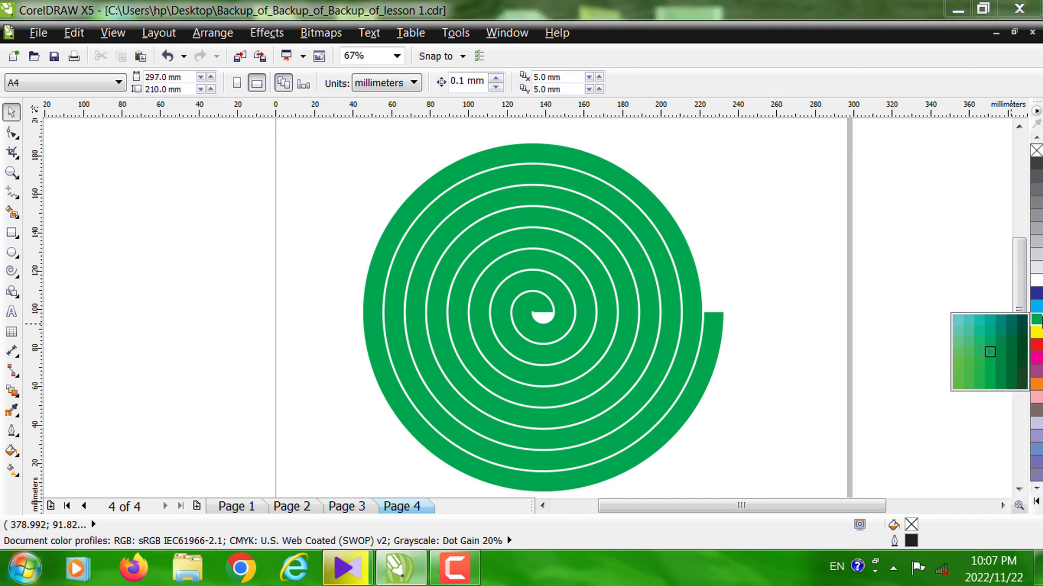
click(1018, 382)
click(502, 363)
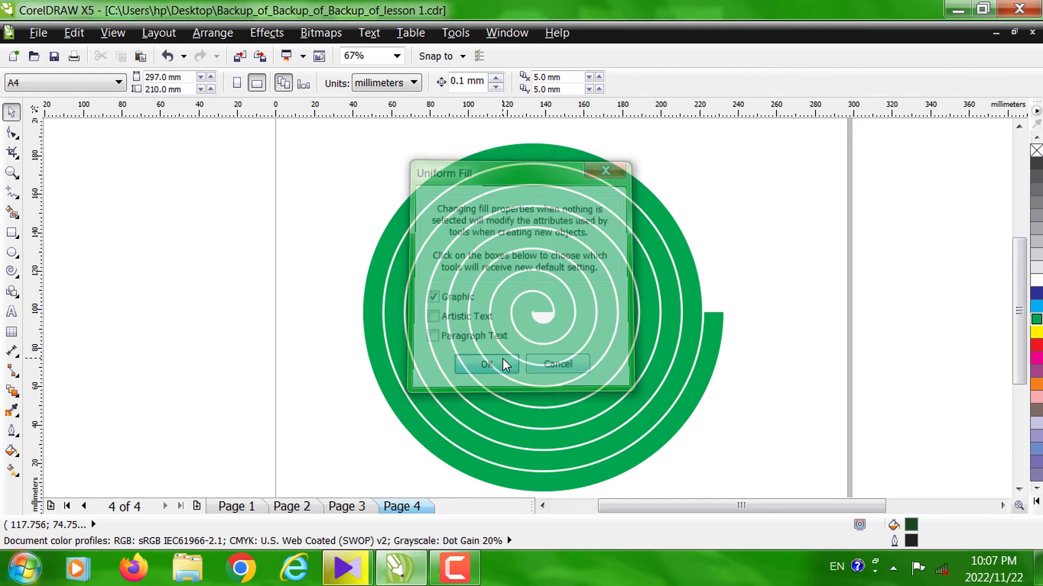
- Try to recolour the spiral with a darker shade of the green palette colour, and deselect it
click(472, 223)
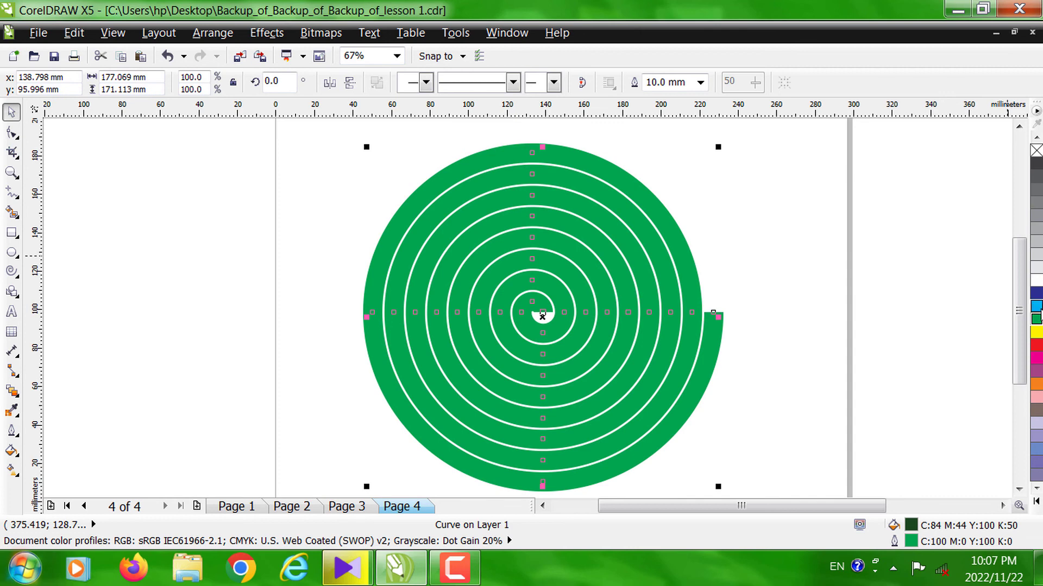
right_click(1038, 321)
click(1038, 321)
drag(1038, 322, 1028, 387)
click(754, 266)
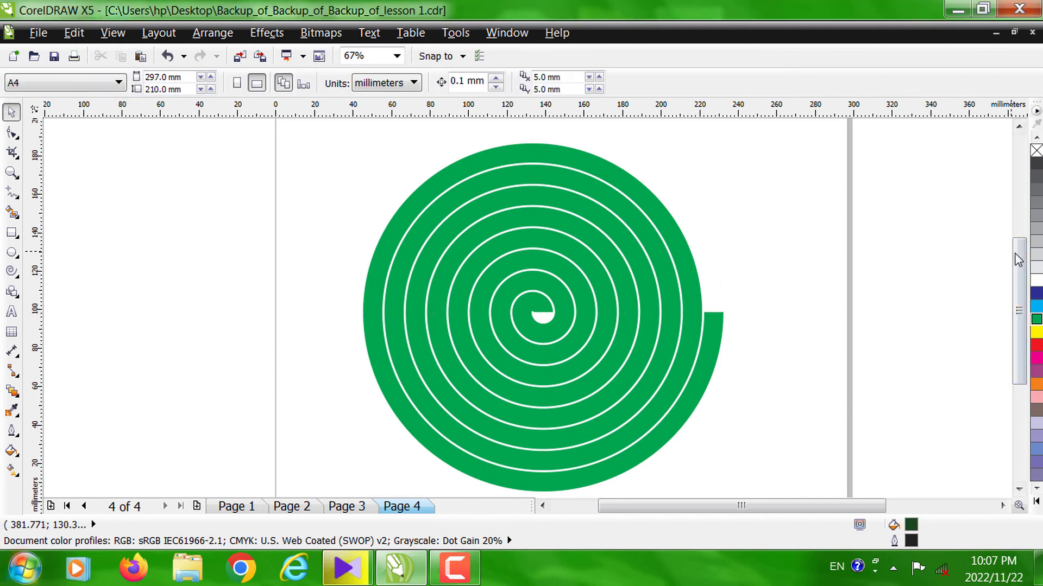
scroll(1018, 263, down, 1)
drag(1019, 266, 1020, 264)
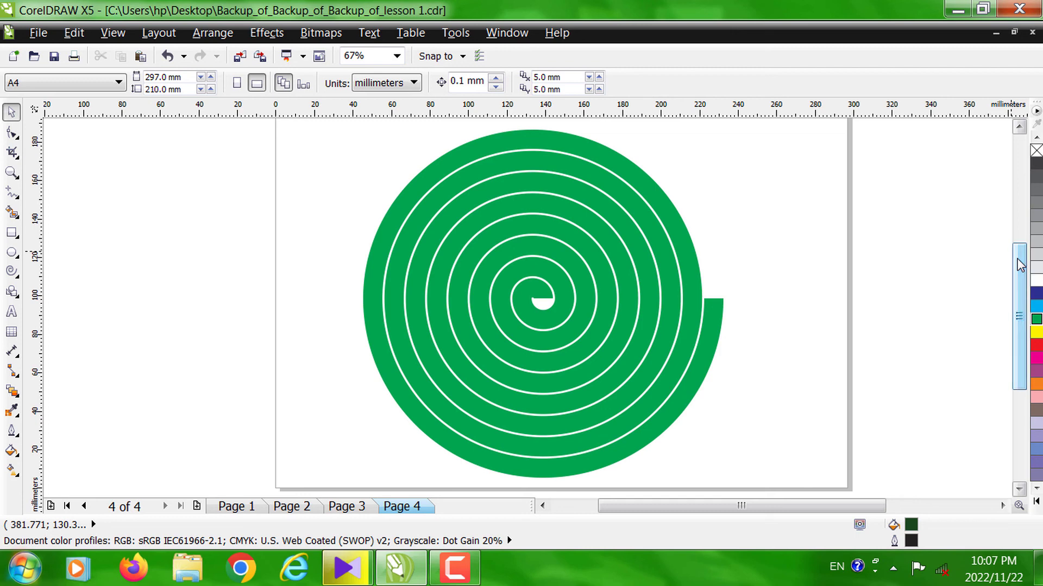
click(468, 568)
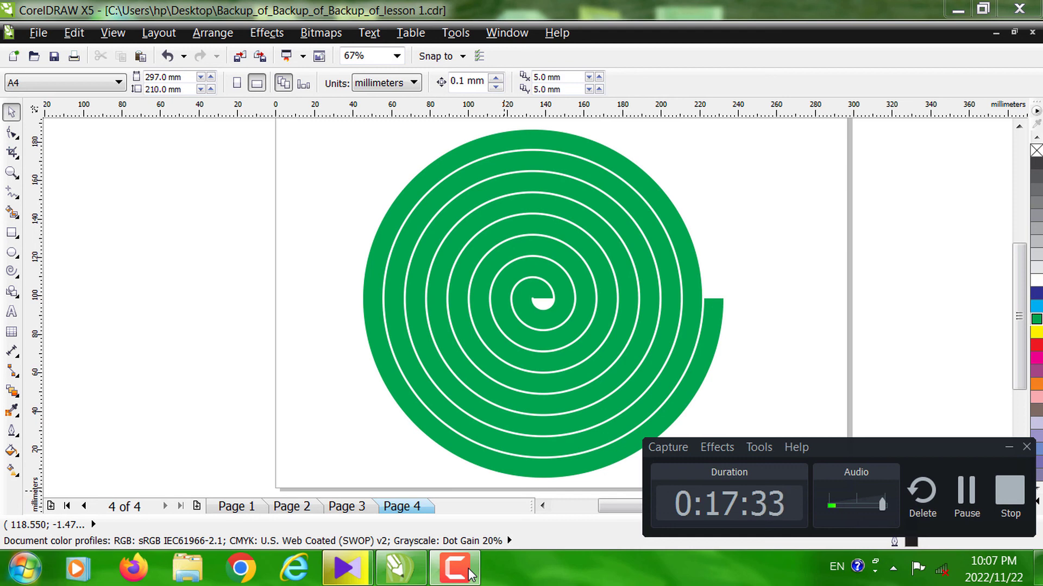
click(468, 568)
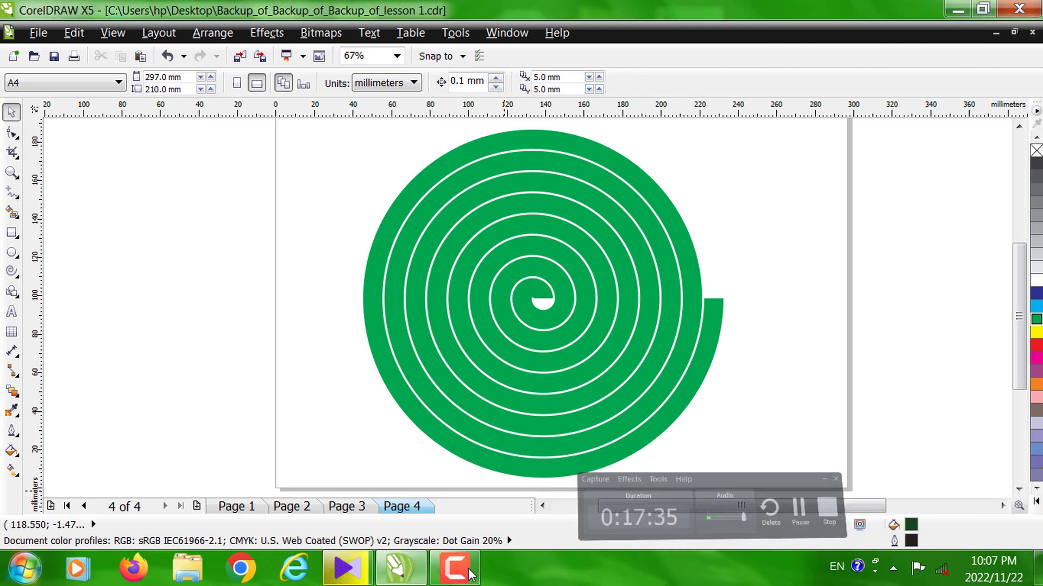
- Move the green spiral about 31 mm to the left on Page 4
click(506, 317)
drag(531, 299, 472, 297)
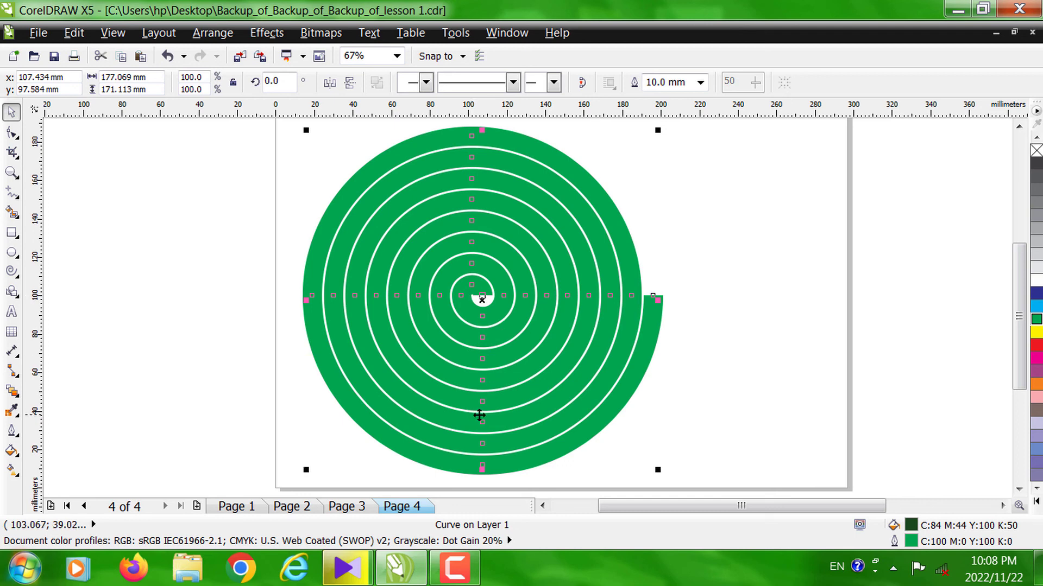
click(455, 568)
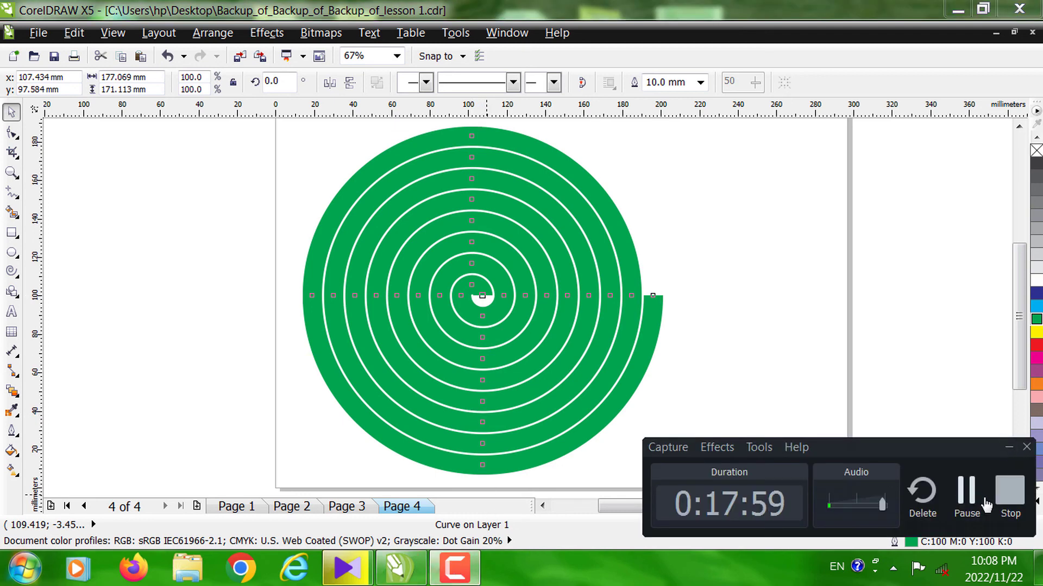